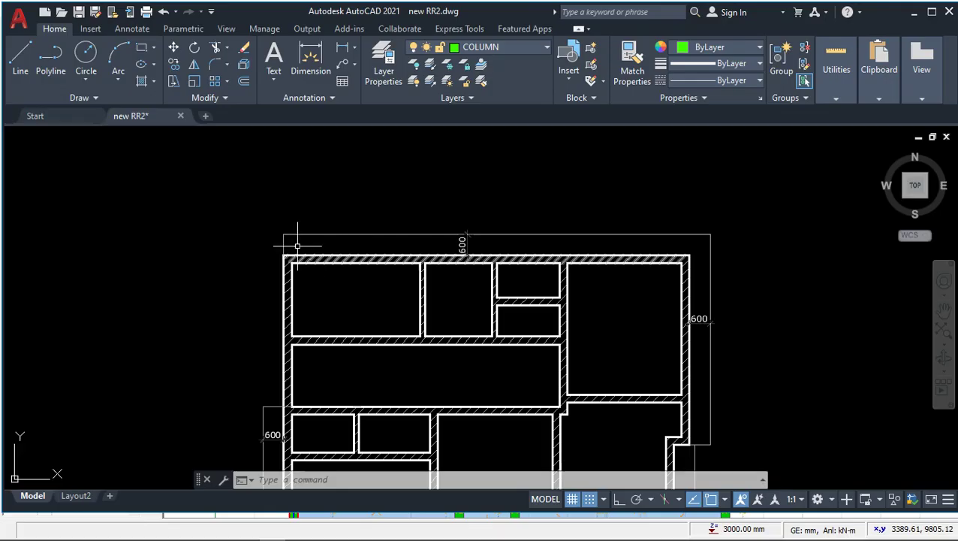
- Examine the outline around the building's outer walls in the floor plan and its offset dimensions on each side
{"action": "scroll", "coordinate": [278, 246], "scroll_direction": "up", "scroll_amount": 2}
{"action": "scroll", "coordinate": [318, 234], "scroll_direction": "down", "scroll_amount": 2}
{"action": "scroll", "coordinate": [326, 234], "scroll_direction": "down", "scroll_amount": 2}
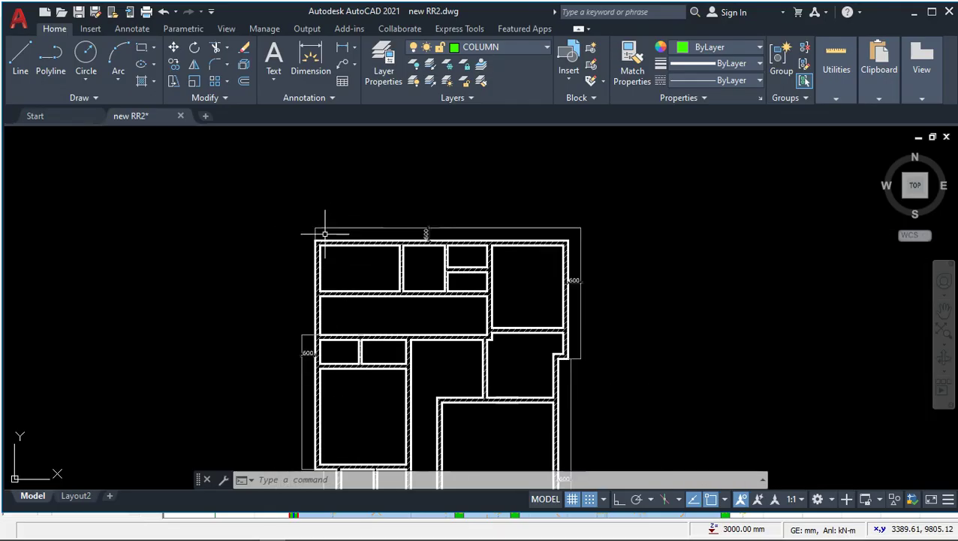
{"action": "scroll", "coordinate": [571, 229], "scroll_direction": "up", "scroll_amount": 2}
{"action": "scroll", "coordinate": [575, 309], "scroll_direction": "down", "scroll_amount": 4}
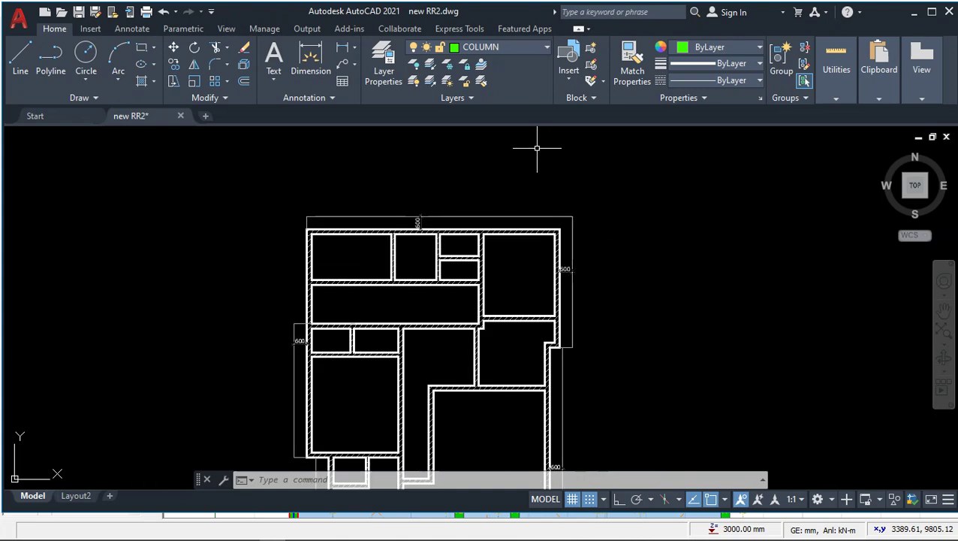
{"action": "scroll", "coordinate": [492, 455], "scroll_direction": "up", "scroll_amount": 3}
{"action": "scroll", "coordinate": [446, 386], "scroll_direction": "down", "scroll_amount": 2}
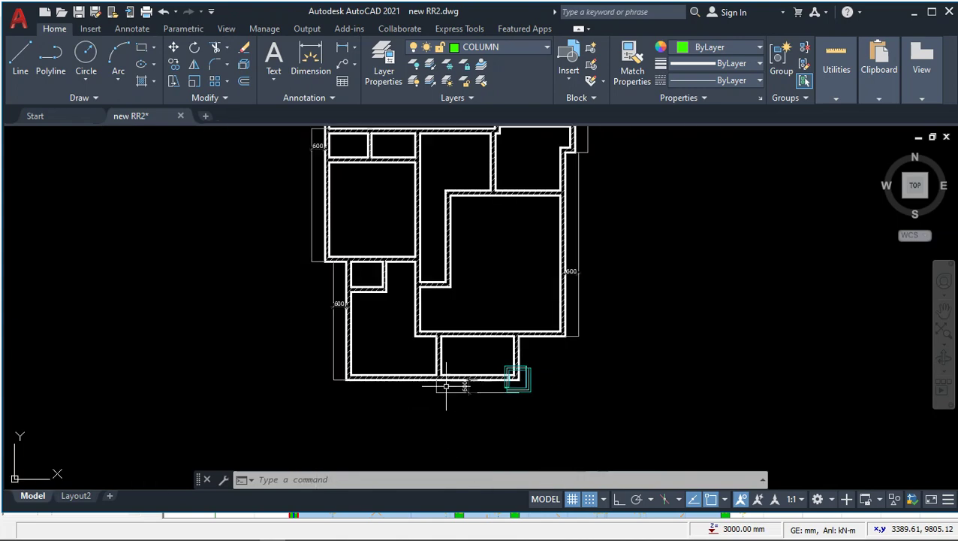
{"action": "scroll", "coordinate": [309, 284], "scroll_direction": "up", "scroll_amount": 3}
{"action": "scroll", "coordinate": [380, 363], "scroll_direction": "up", "scroll_amount": 1}
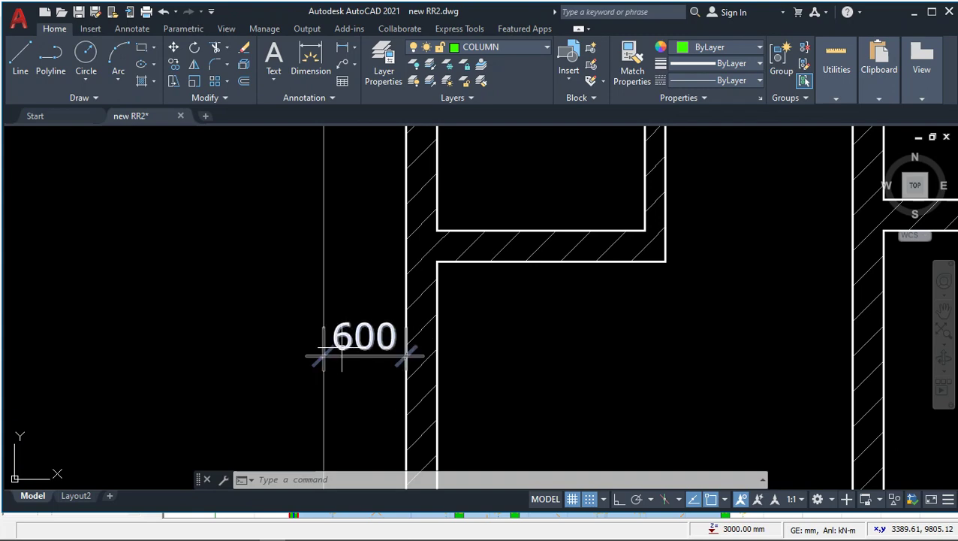
{"action": "scroll", "coordinate": [335, 355], "scroll_direction": "down", "scroll_amount": 5}
{"action": "scroll", "coordinate": [344, 355], "scroll_direction": "up", "scroll_amount": 4}
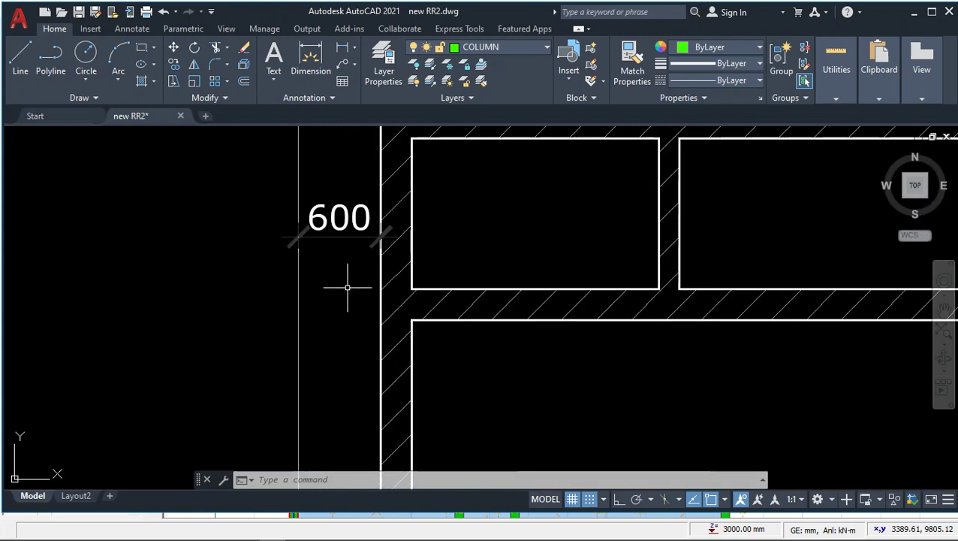
{"action": "scroll", "coordinate": [281, 289], "scroll_direction": "down", "scroll_amount": 3}
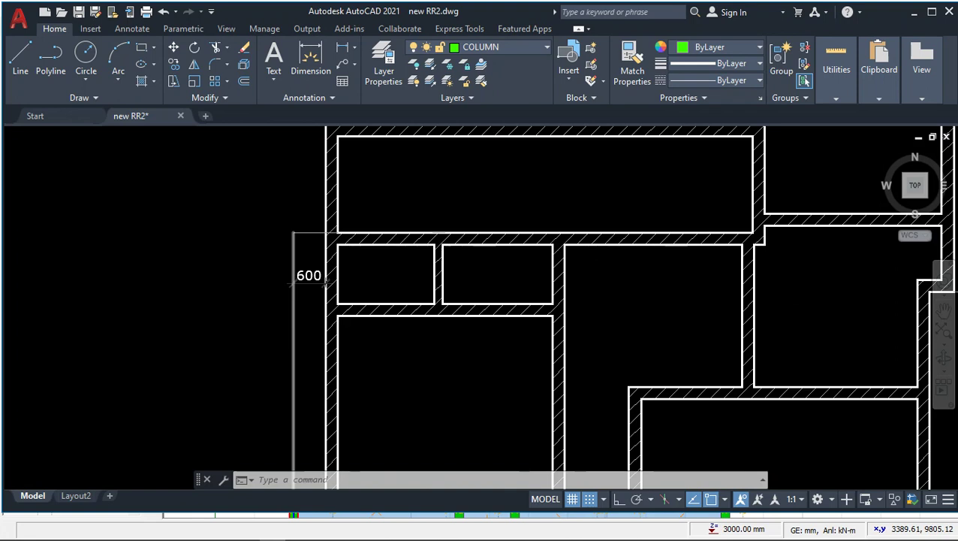
{"action": "scroll", "coordinate": [323, 300], "scroll_direction": "down", "scroll_amount": 2}
{"action": "scroll", "coordinate": [740, 172], "scroll_direction": "up", "scroll_amount": 3}
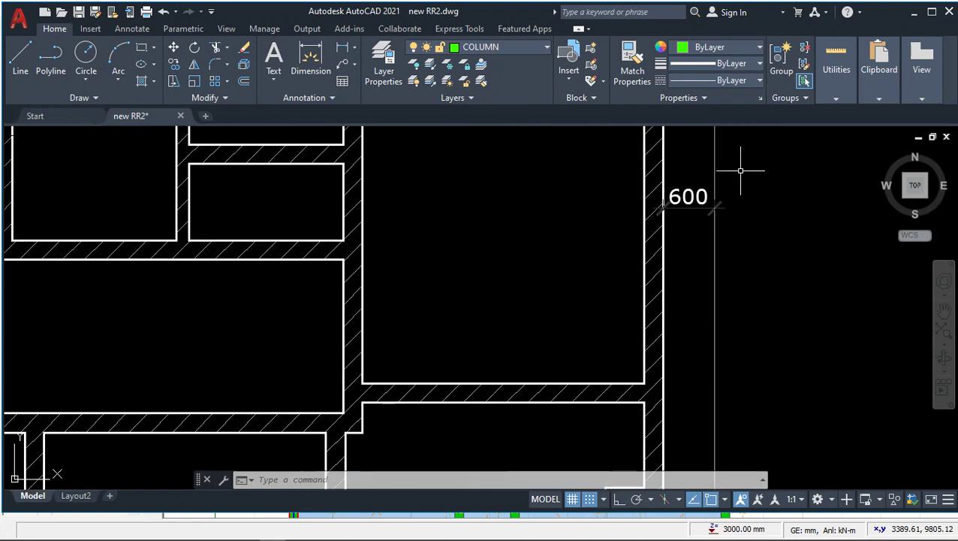
{"action": "scroll", "coordinate": [663, 243], "scroll_direction": "down", "scroll_amount": 3}
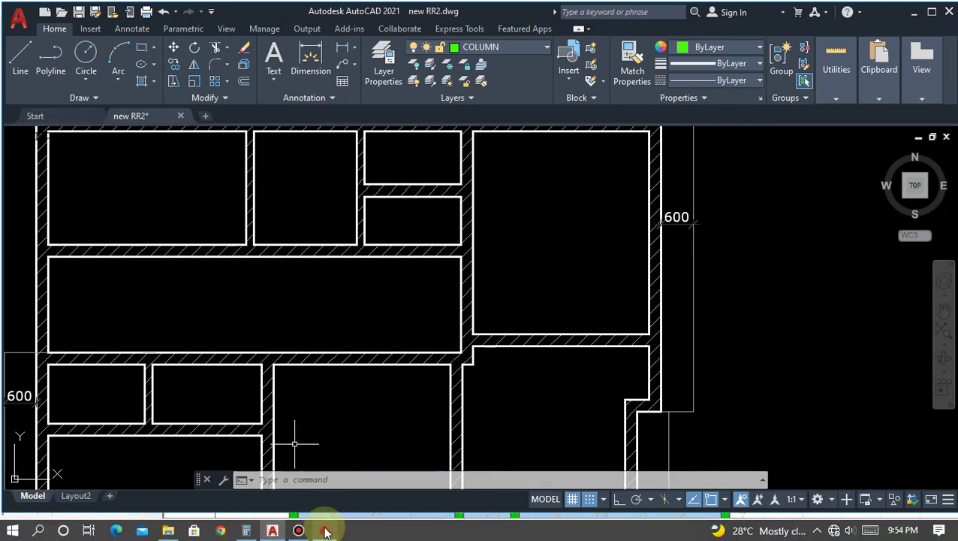
- Switch to ProtaStructure to view the Storey 1 plan's upper edge, then return to AutoCAD to inspect the east wall's offset dimension
{"action": "left_click", "coordinate": [325, 530]}
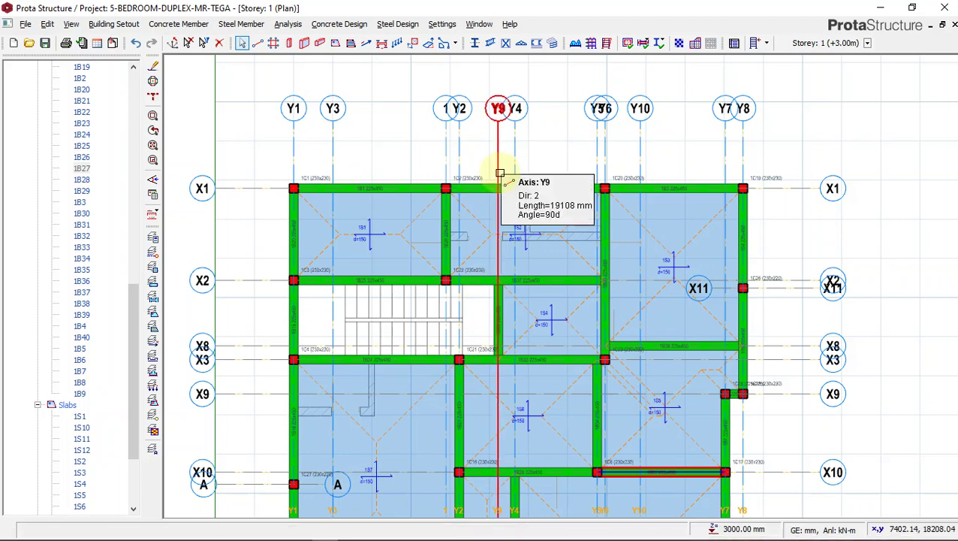
{"action": "scroll", "coordinate": [432, 162], "scroll_direction": "up", "scroll_amount": 1}
{"action": "scroll", "coordinate": [306, 154], "scroll_direction": "up", "scroll_amount": 1}
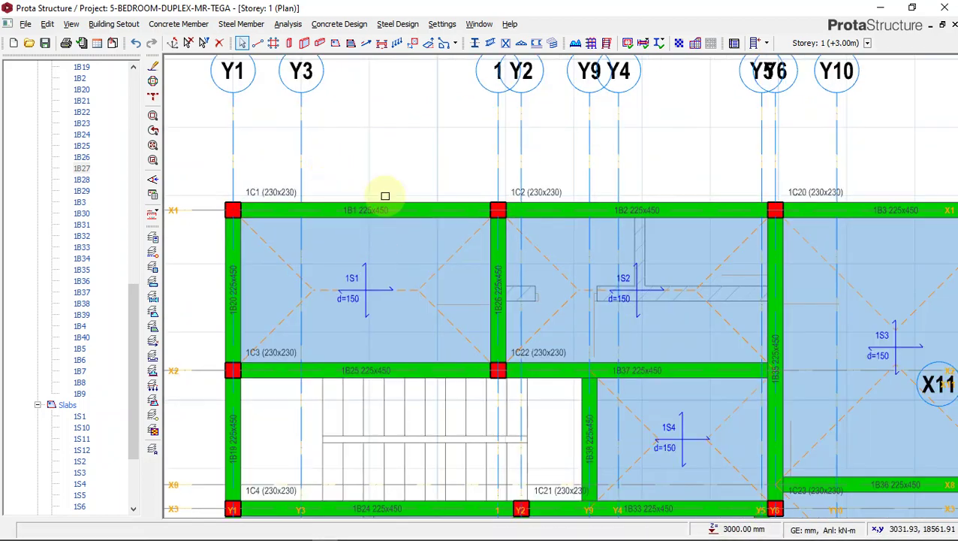
{"action": "scroll", "coordinate": [392, 211], "scroll_direction": "down", "scroll_amount": 1}
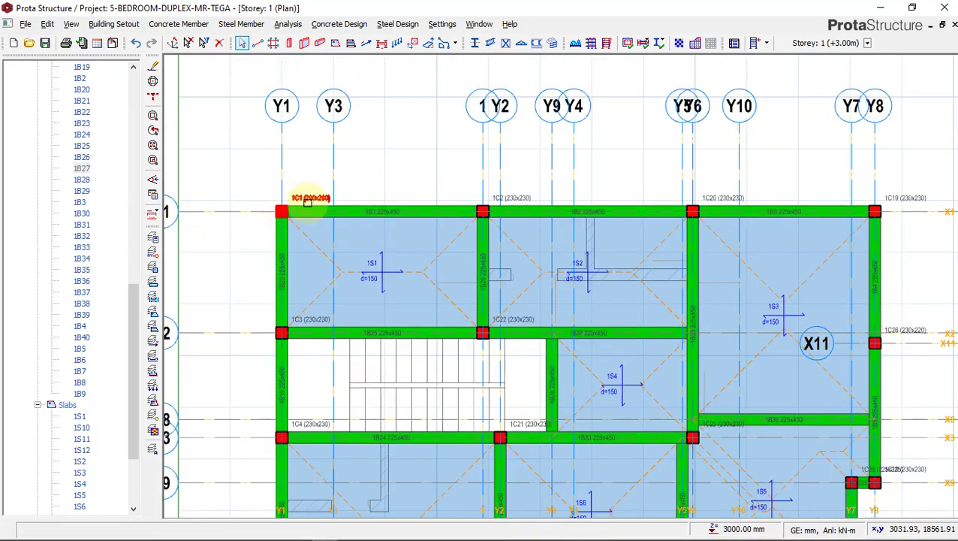
{"action": "middle_click_drag", "start_coordinate": [227, 153], "coordinate": [336, 198]}
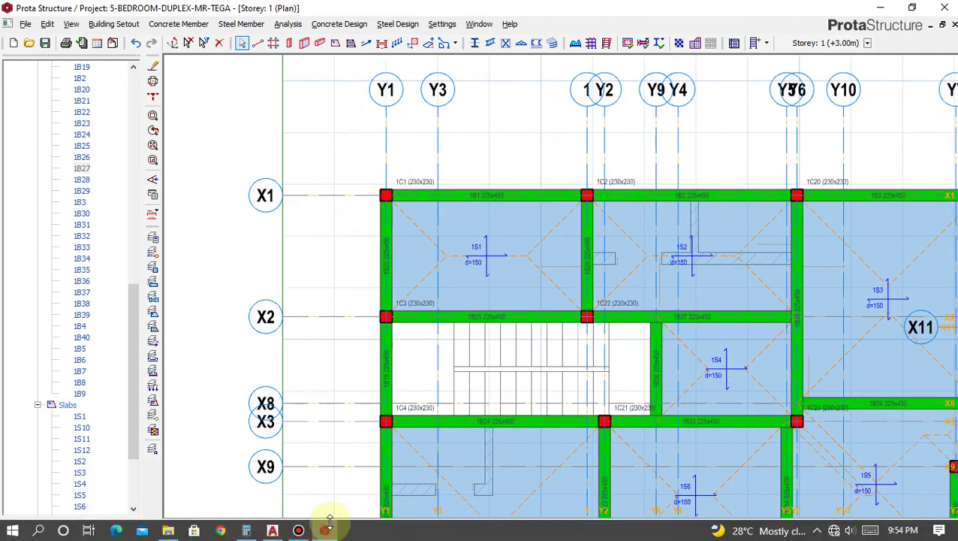
{"action": "left_click", "coordinate": [272, 530]}
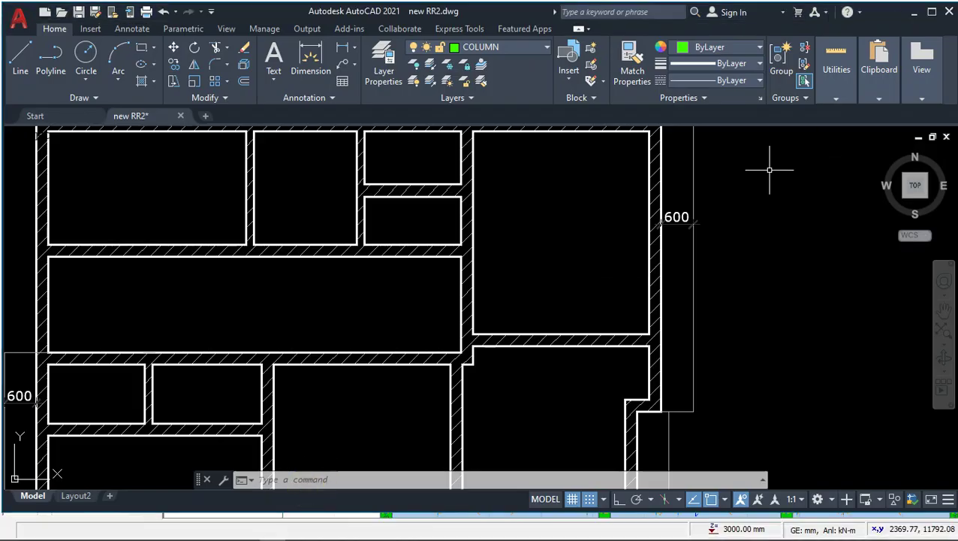
{"action": "scroll", "coordinate": [668, 237], "scroll_direction": "up", "scroll_amount": 3}
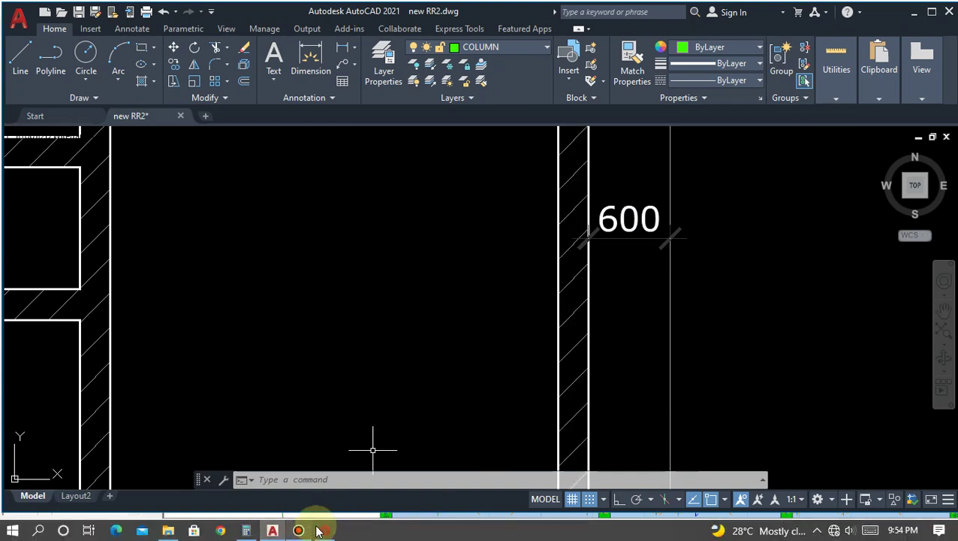
- Switch to ProtaStructure and examine the outer beams around slab 1S3, comparing beam 1B4's edge and centreline with the AutoCAD offset
{"action": "left_click", "coordinate": [324, 529]}
{"action": "scroll", "coordinate": [374, 184], "scroll_direction": "up", "scroll_amount": 3}
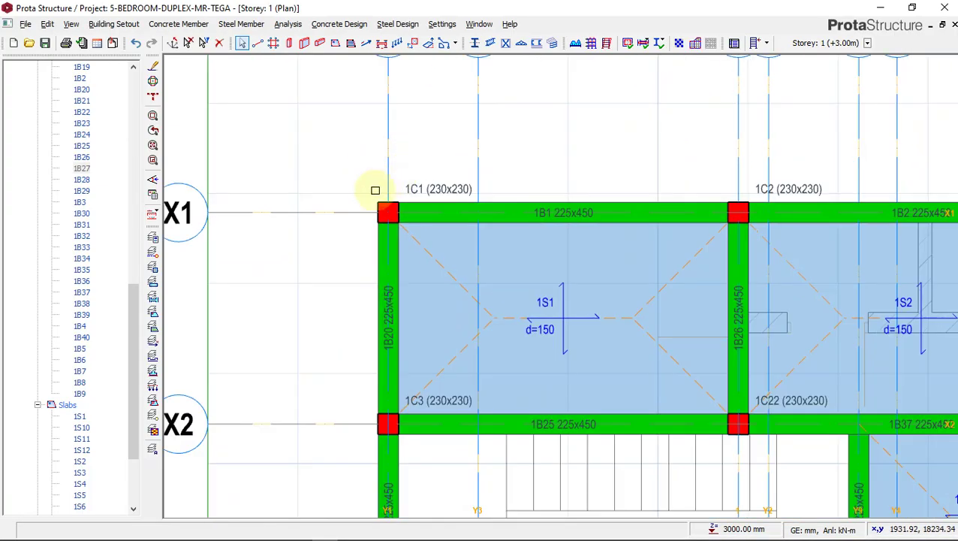
{"action": "scroll", "coordinate": [341, 216], "scroll_direction": "down", "scroll_amount": 3}
{"action": "scroll", "coordinate": [753, 263], "scroll_direction": "down", "scroll_amount": 3}
{"action": "scroll", "coordinate": [850, 259], "scroll_direction": "up", "scroll_amount": 3}
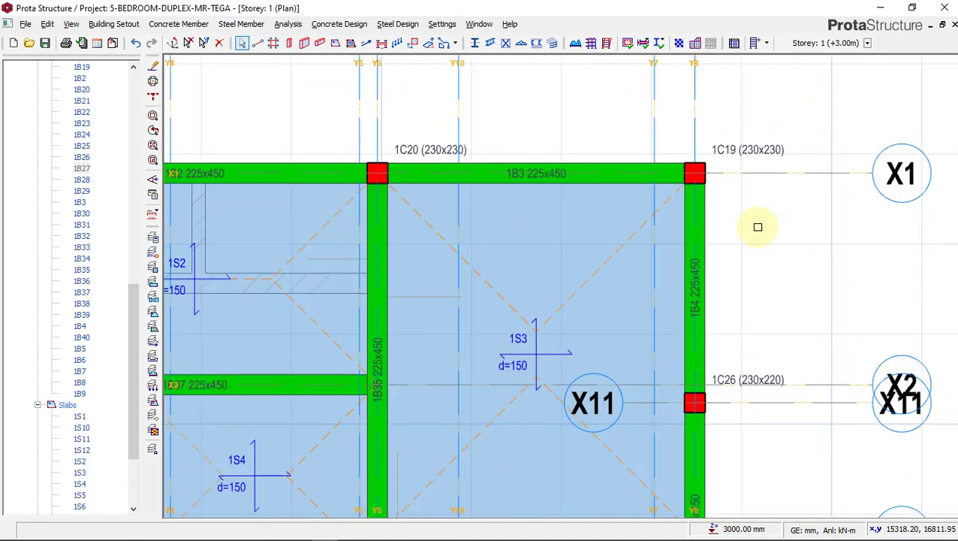
{"action": "scroll", "coordinate": [757, 225], "scroll_direction": "up", "scroll_amount": 2}
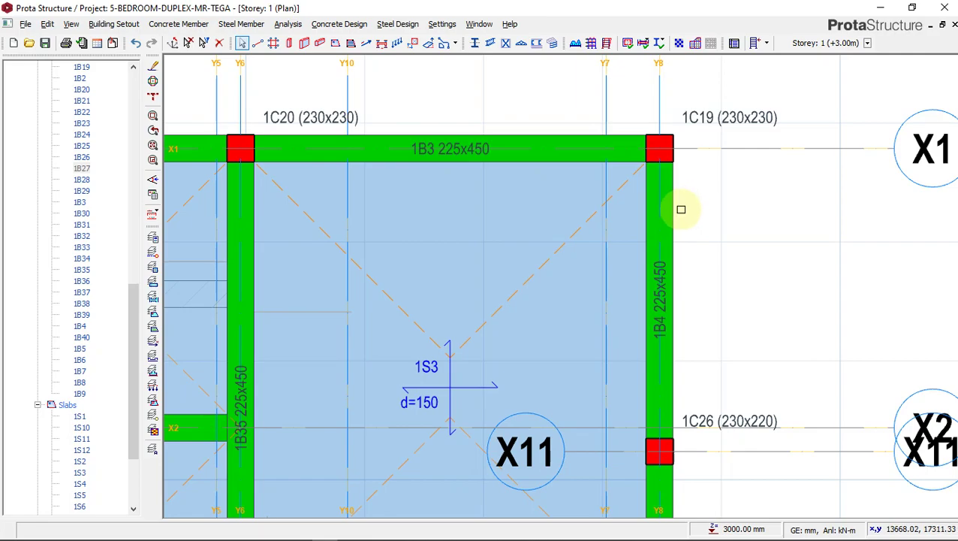
{"action": "left_click", "coordinate": [273, 531]}
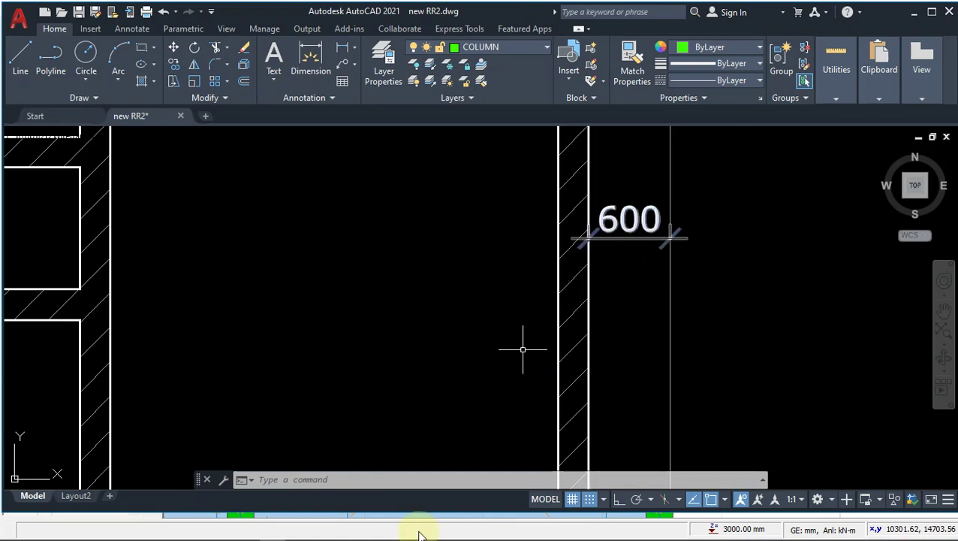
{"action": "left_click", "coordinate": [324, 532]}
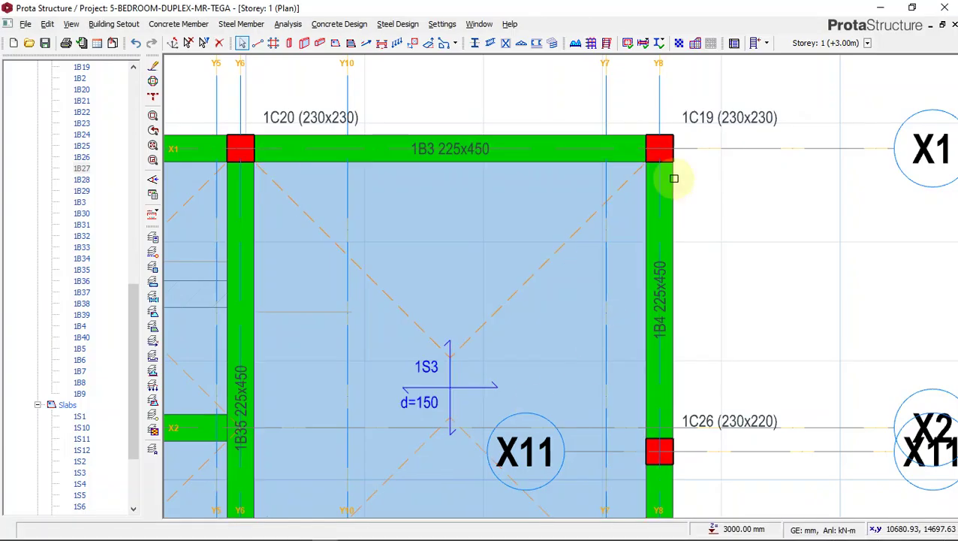
{"action": "scroll", "coordinate": [658, 215], "scroll_direction": "up", "scroll_amount": 3}
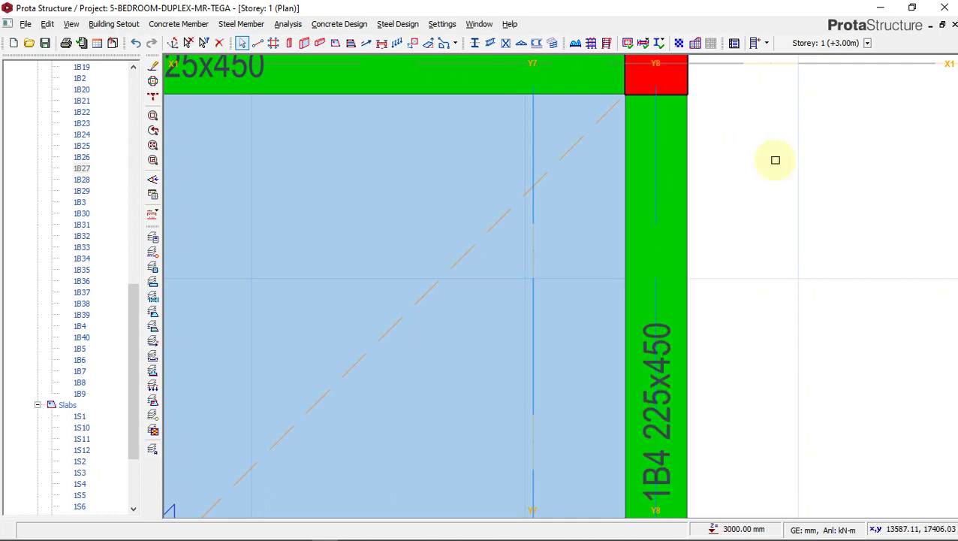
{"action": "scroll", "coordinate": [640, 211], "scroll_direction": "down", "scroll_amount": 2}
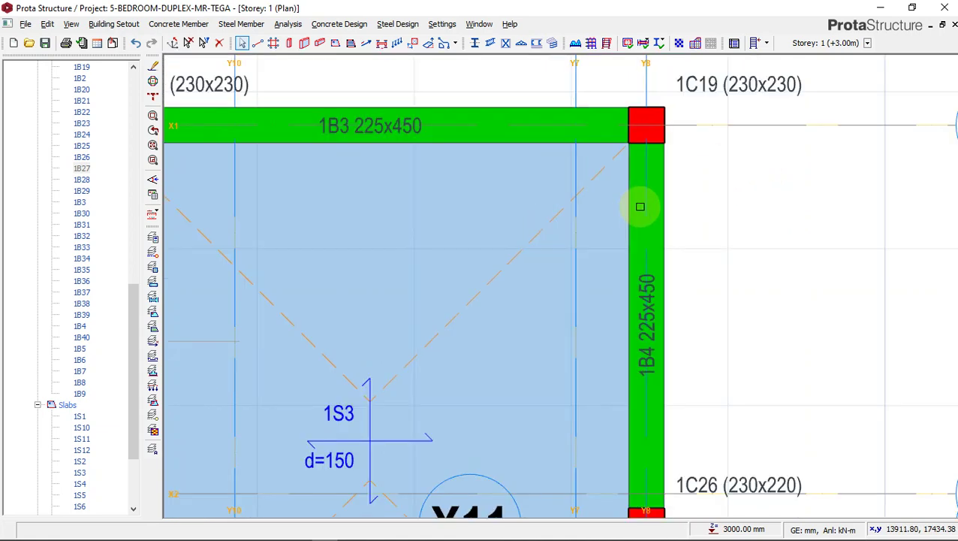
{"action": "scroll", "coordinate": [661, 349], "scroll_direction": "up", "scroll_amount": 2}
{"action": "scroll", "coordinate": [657, 344], "scroll_direction": "up", "scroll_amount": 1}
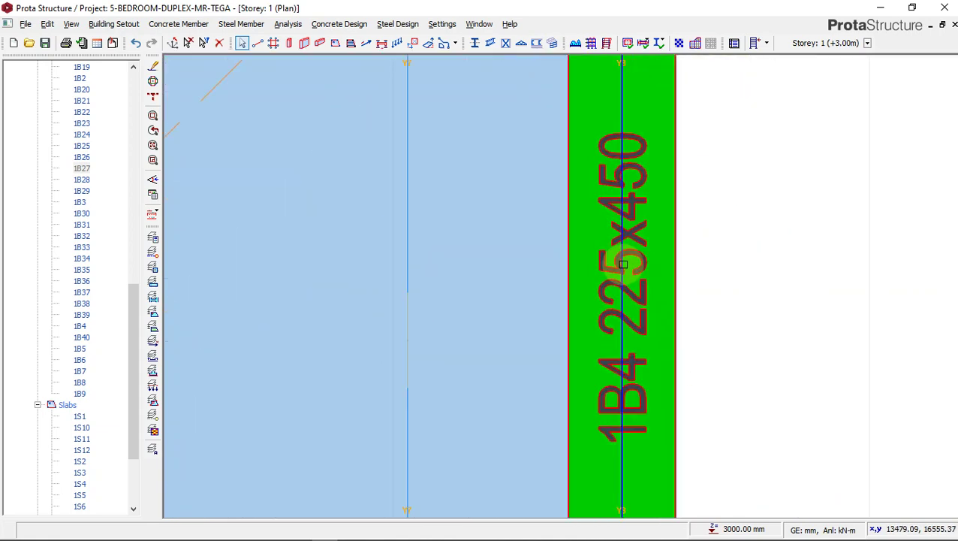
- Switch to Calculator, divide the beam width 225 by 2, and move the calculator window clear of beam 1B4
{"action": "left_click", "coordinate": [246, 531]}
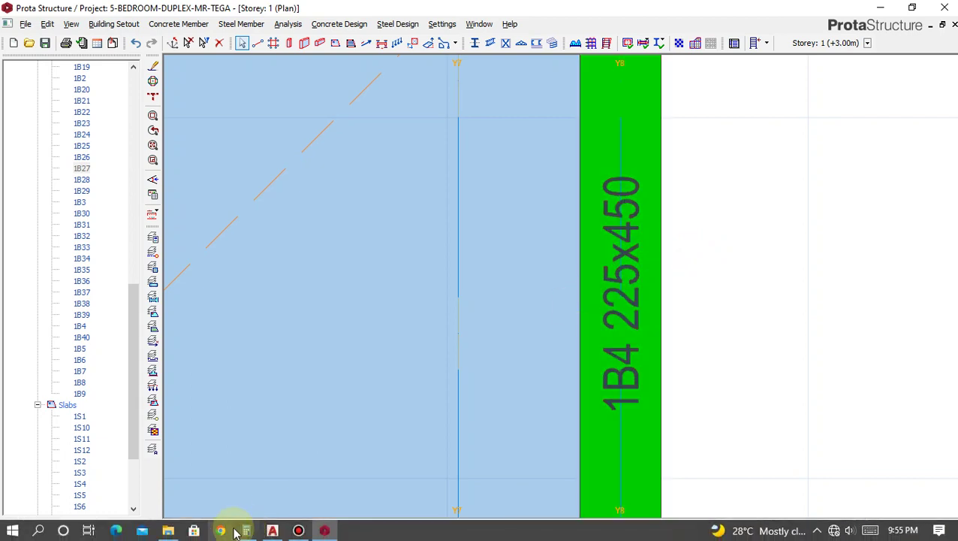
{"action": "left_click", "coordinate": [245, 530]}
{"action": "left_click", "coordinate": [262, 425]}
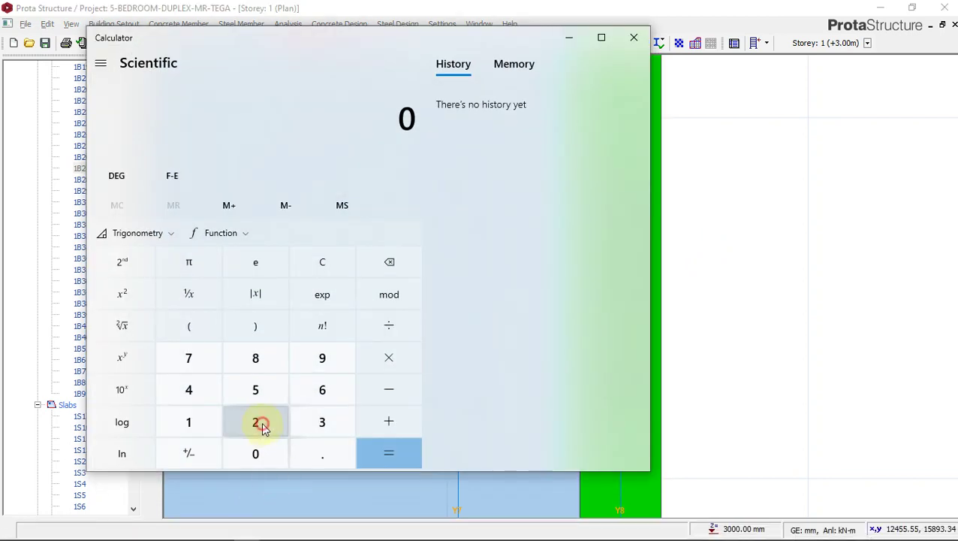
{"action": "left_click", "coordinate": [262, 425]}
{"action": "left_click", "coordinate": [255, 389]}
{"action": "left_click", "coordinate": [372, 325]}
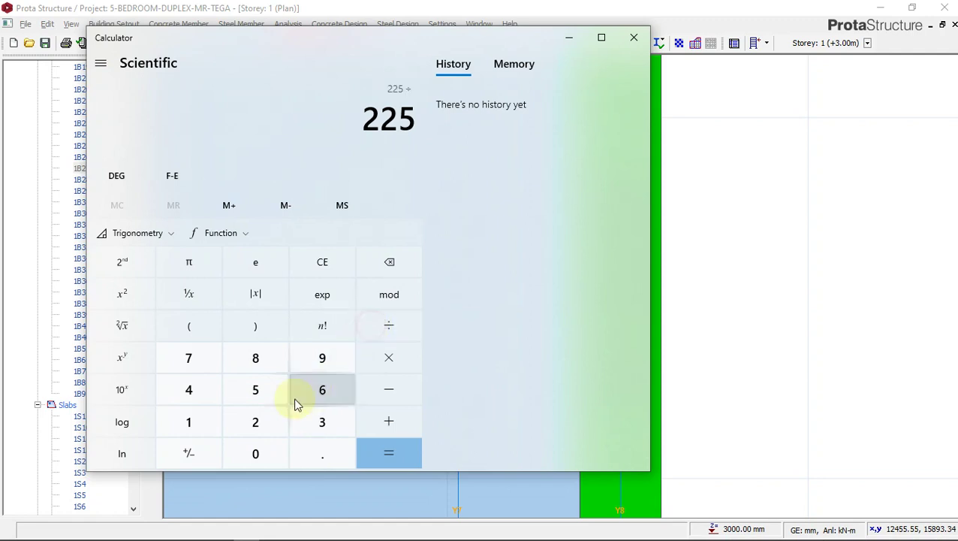
{"action": "left_click", "coordinate": [259, 423]}
{"action": "left_click", "coordinate": [390, 448]}
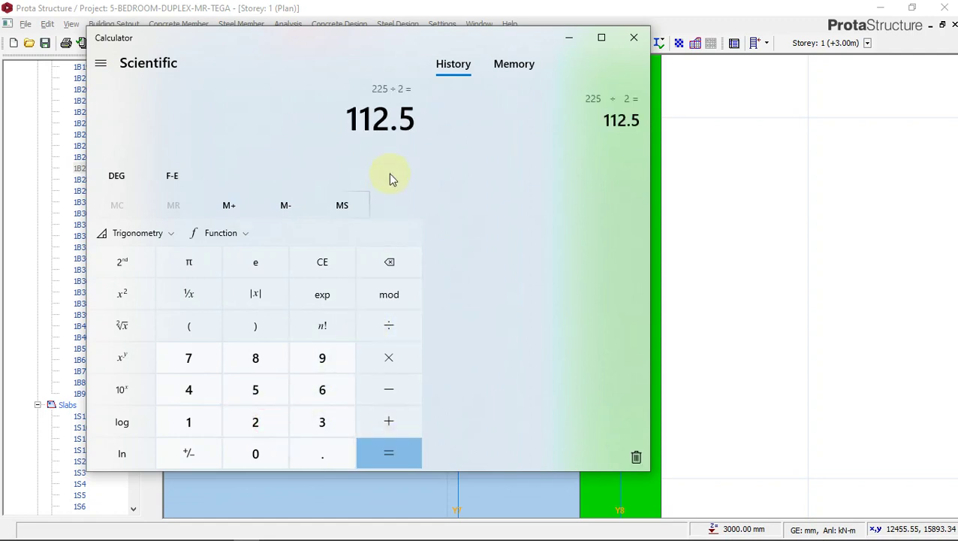
{"action": "left_click_drag", "start_coordinate": [470, 40], "coordinate": [316, 47]}
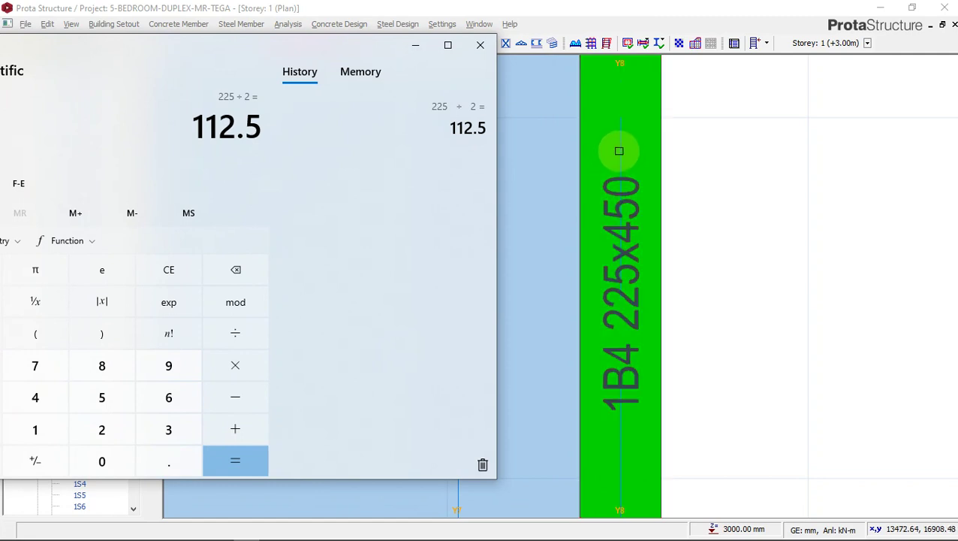
- Add the 600 mm offset from the AutoCAD plan to the half beam width in Calculator, then minimize Calculator
{"action": "mouse_move", "coordinate": [662, 141]}
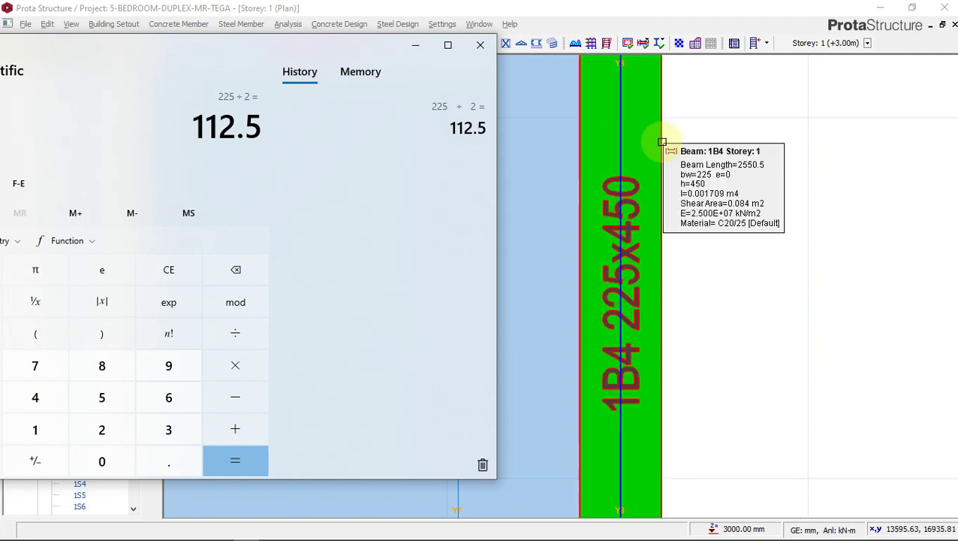
{"action": "left_click", "coordinate": [244, 430]}
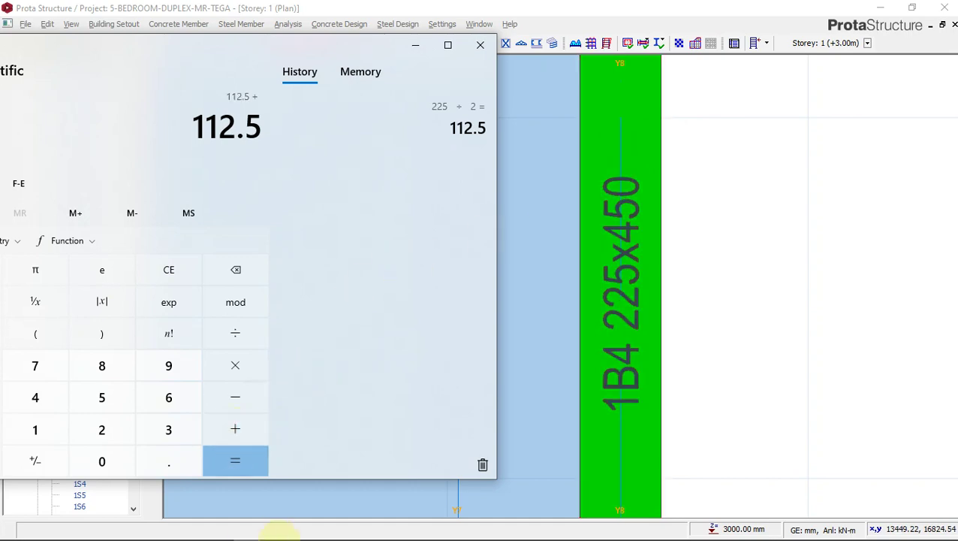
{"action": "left_click", "coordinate": [272, 530]}
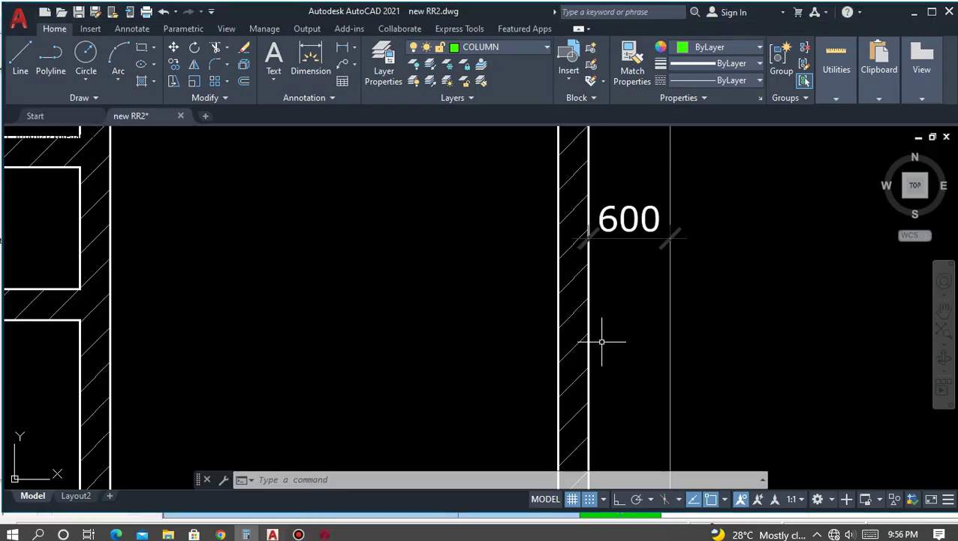
{"action": "mouse_move", "coordinate": [257, 533]}
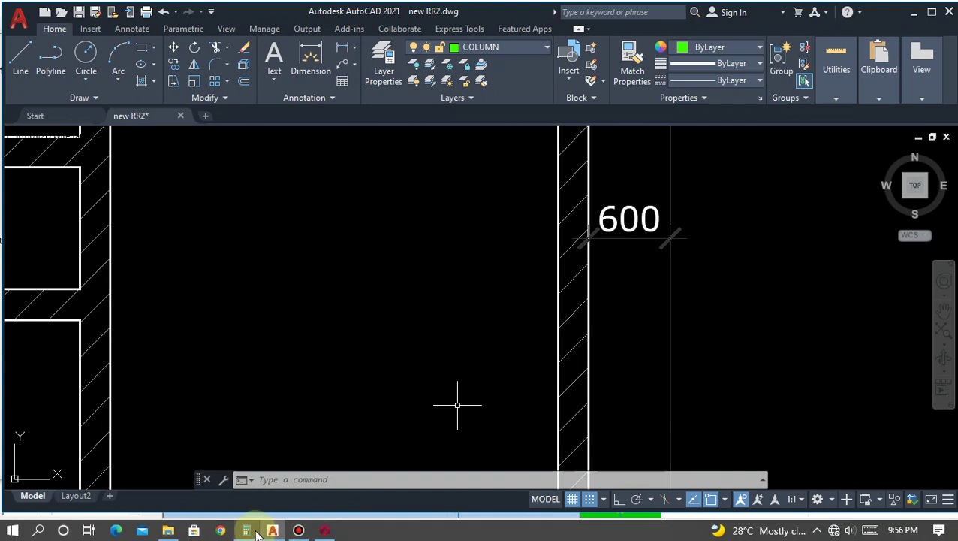
{"action": "left_click", "coordinate": [248, 531]}
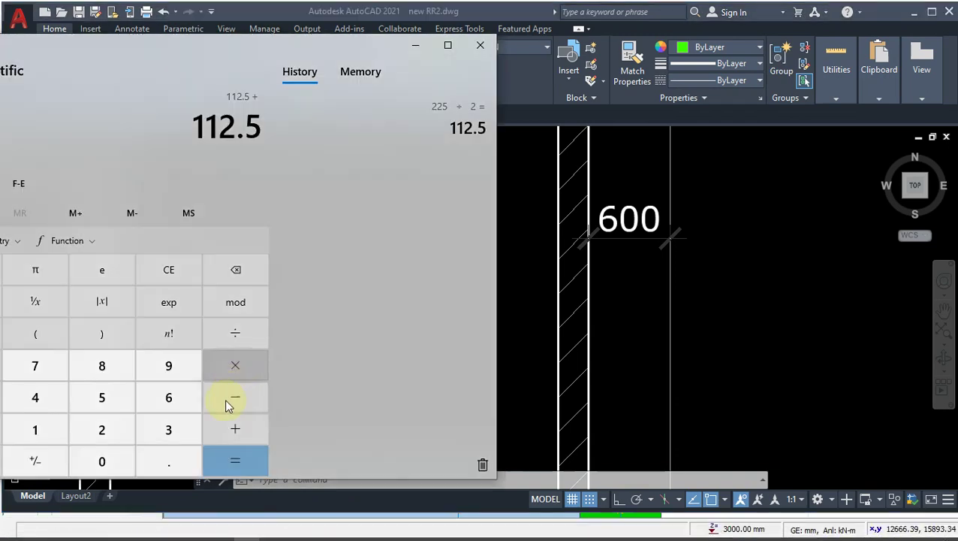
{"action": "left_click", "coordinate": [172, 399]}
{"action": "left_click", "coordinate": [123, 462]}
{"action": "left_click", "coordinate": [122, 463]}
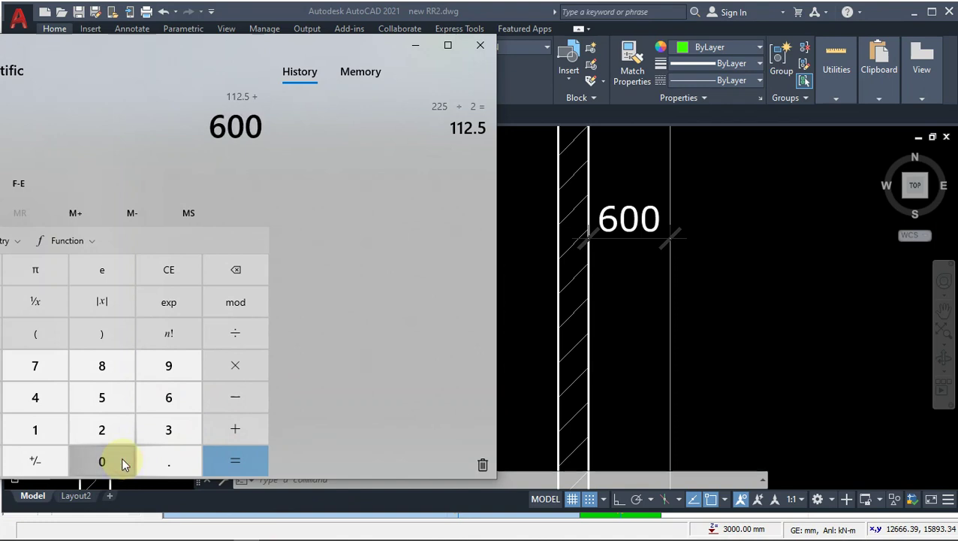
{"action": "left_click", "coordinate": [230, 455]}
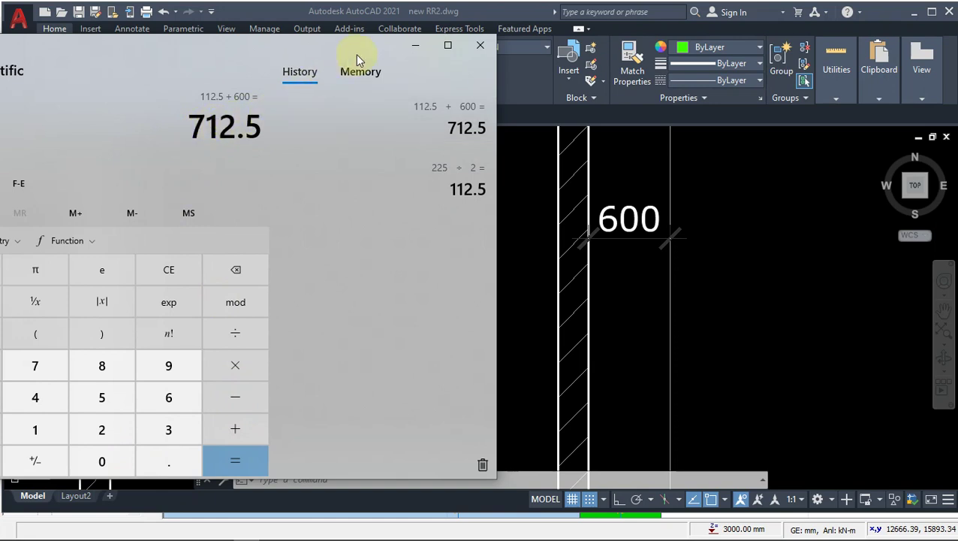
{"action": "left_click", "coordinate": [415, 45]}
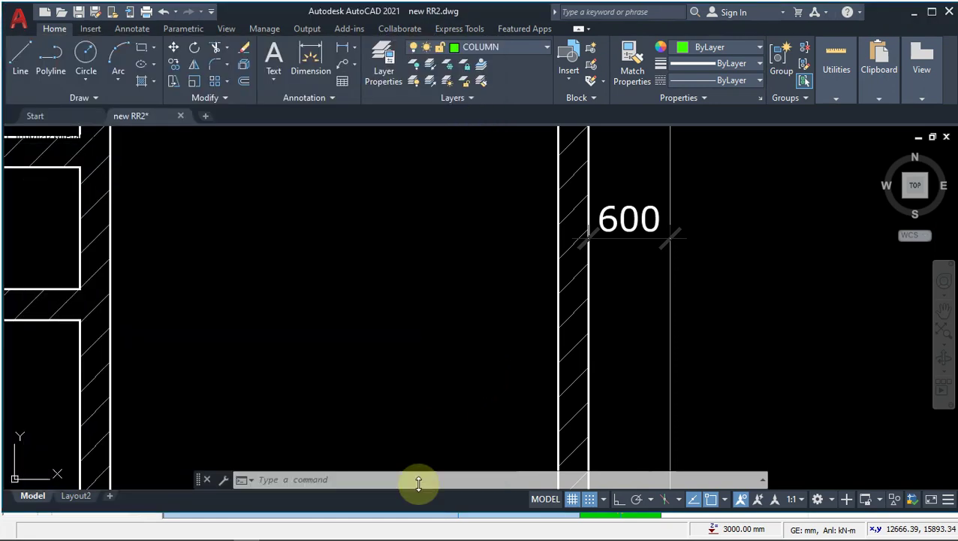
- Switch to ProtaStructure and offset axis Y8 outward from beam 1B4 by 713 mm
{"action": "mouse_move", "coordinate": [285, 532]}
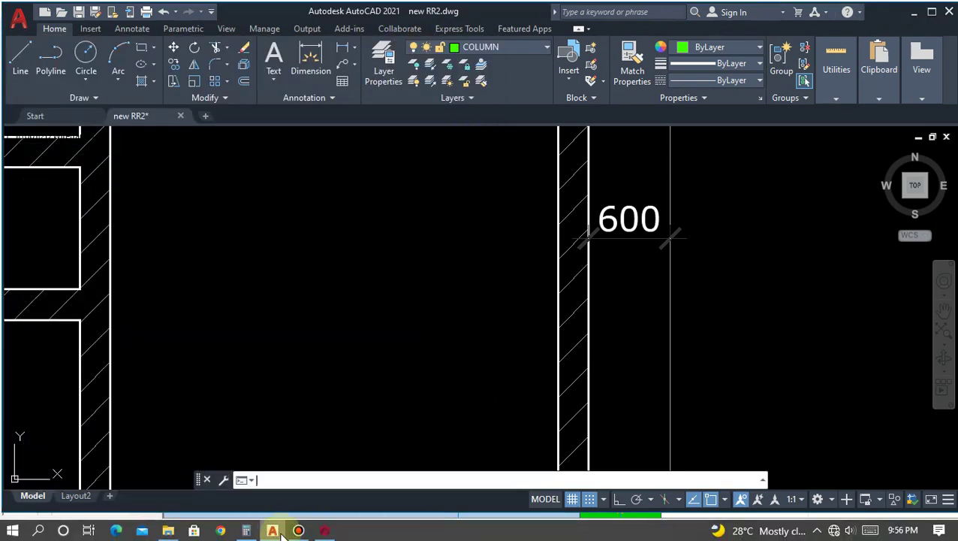
{"action": "left_click", "coordinate": [325, 531]}
{"action": "scroll", "coordinate": [622, 137], "scroll_direction": "down", "scroll_amount": 4}
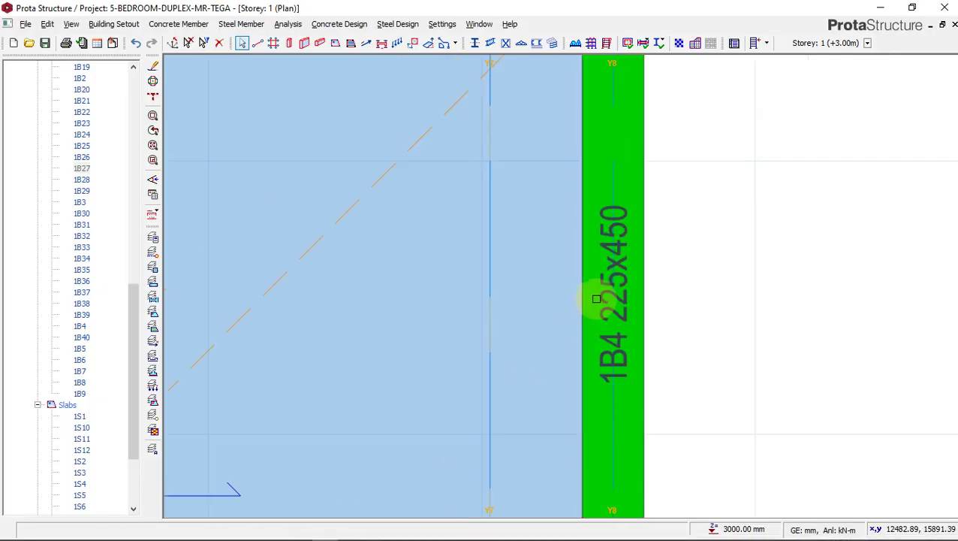
{"action": "scroll", "coordinate": [638, 194], "scroll_direction": "up", "scroll_amount": 2}
{"action": "left_click", "coordinate": [579, 144]}
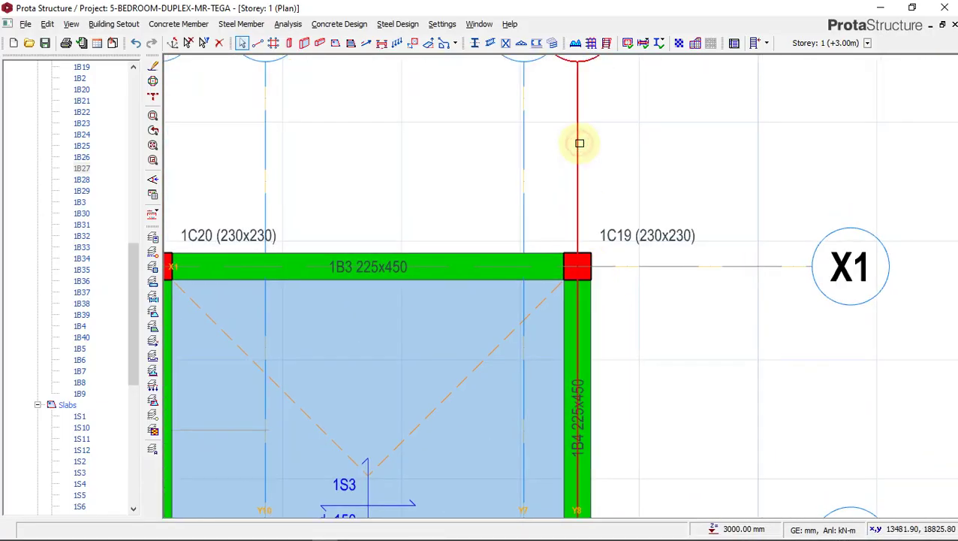
{"action": "scroll", "coordinate": [594, 150], "scroll_direction": "down", "scroll_amount": 2}
{"action": "right_click", "coordinate": [599, 136]}
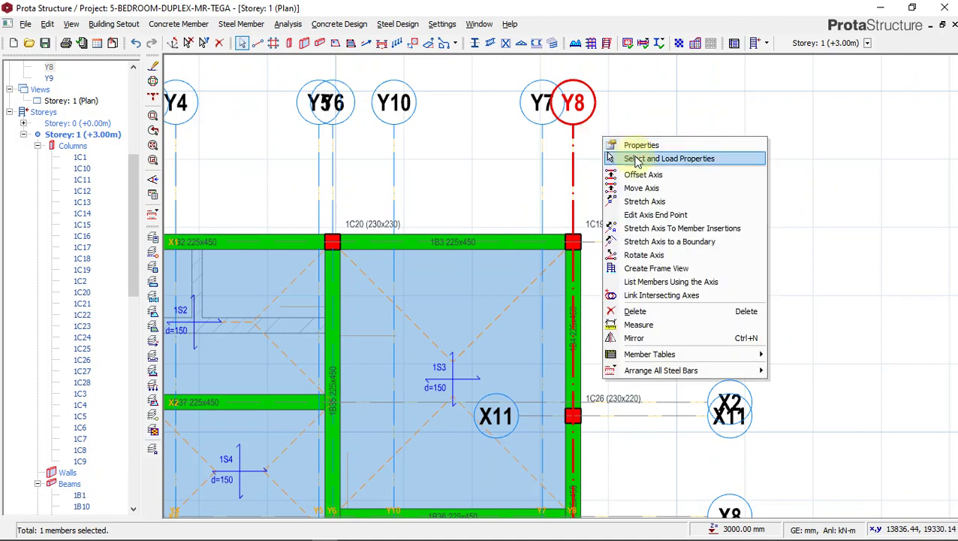
{"action": "left_click", "coordinate": [638, 174]}
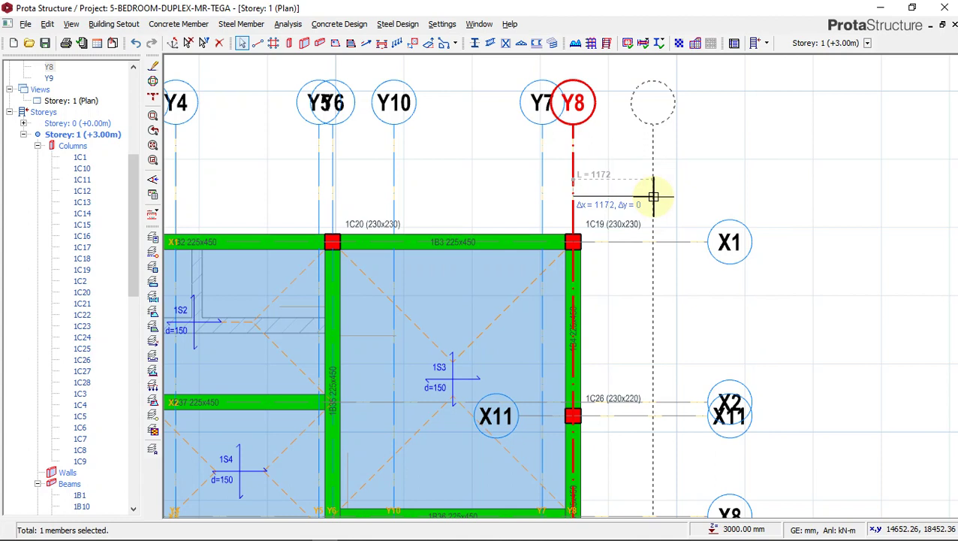
{"action": "key", "text": "XF86AudioLowerVolume"}
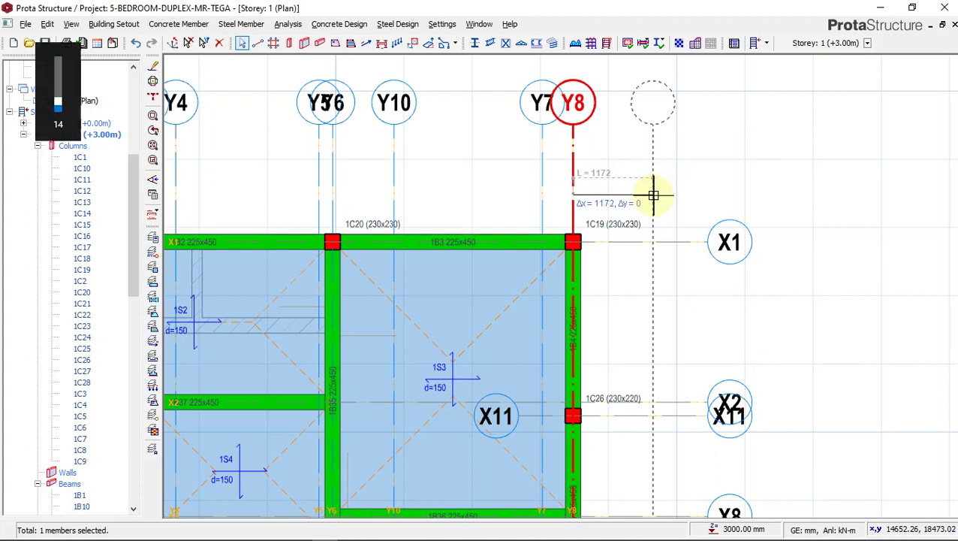
{"action": "key", "text": "Tab"}
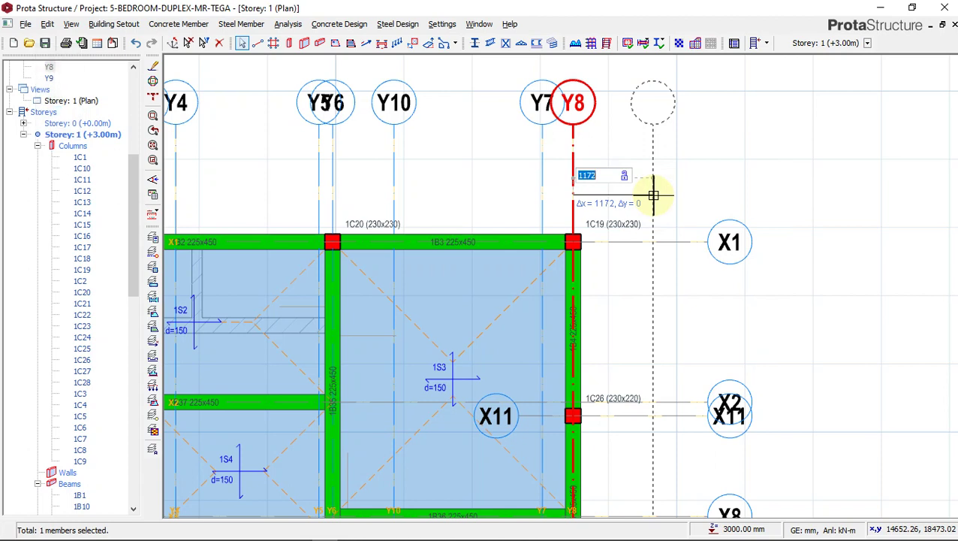
{"action": "type", "text": "713"}
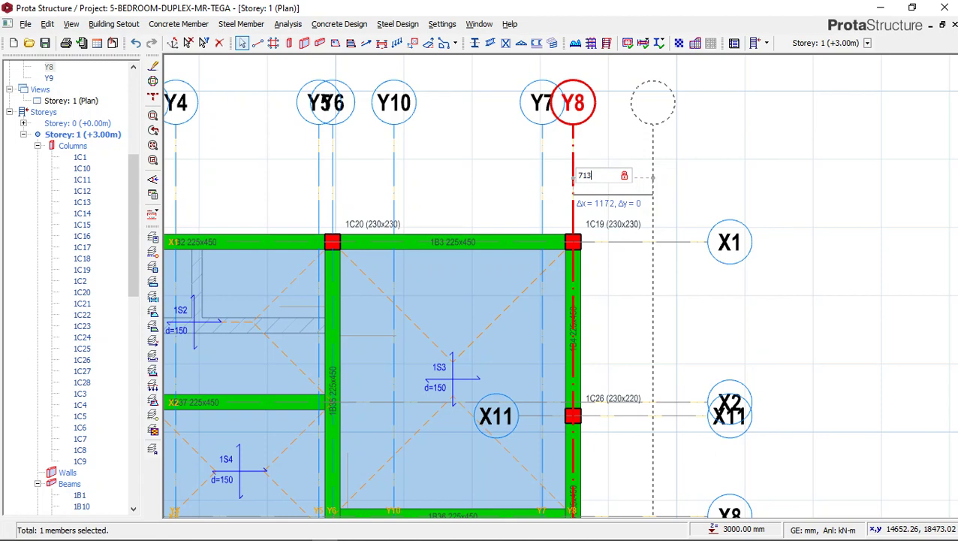
{"action": "key", "text": "Return"}
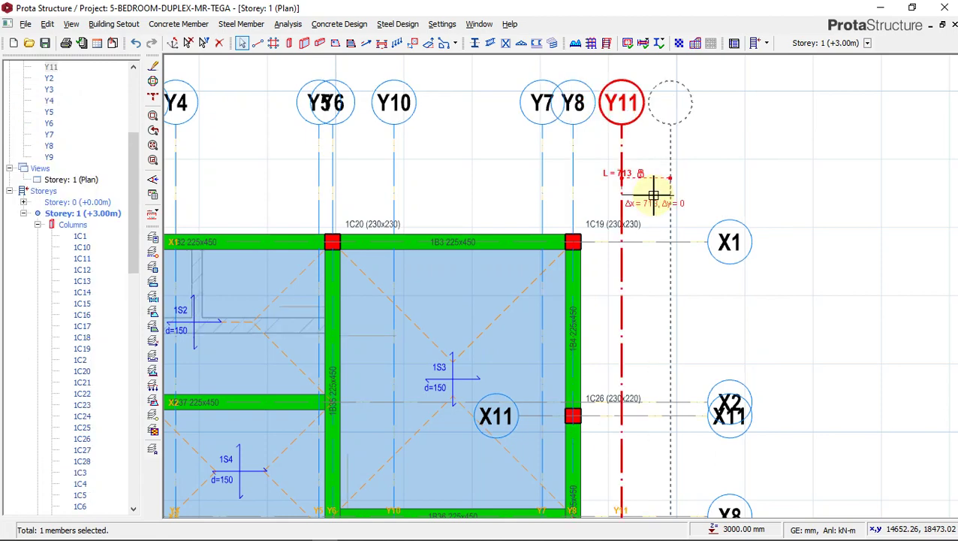
{"action": "key", "text": "Escape"}
- Select axis X1 running along the upper edge of the Storey 1 plan
{"action": "scroll", "coordinate": [666, 223], "scroll_direction": "down", "scroll_amount": 3}
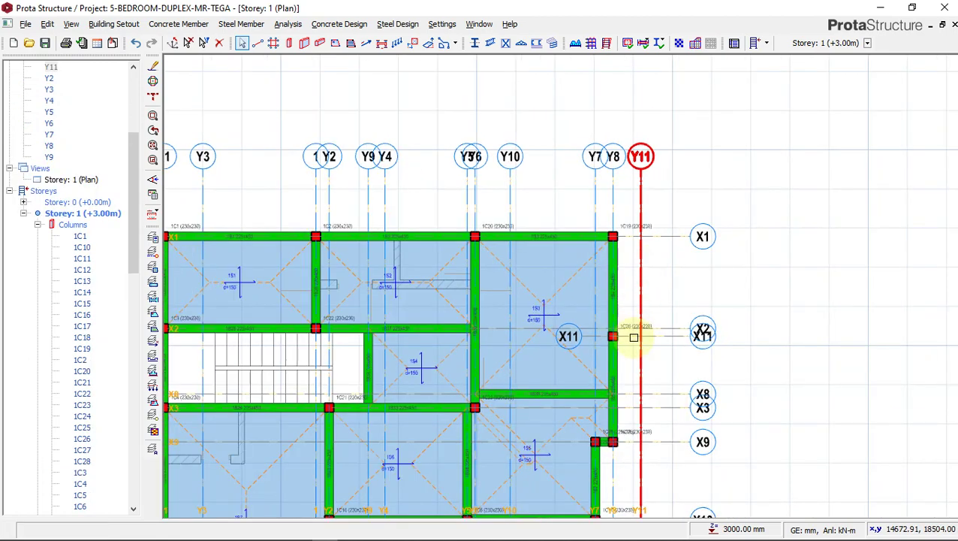
{"action": "scroll", "coordinate": [731, 304], "scroll_direction": "up", "scroll_amount": 3}
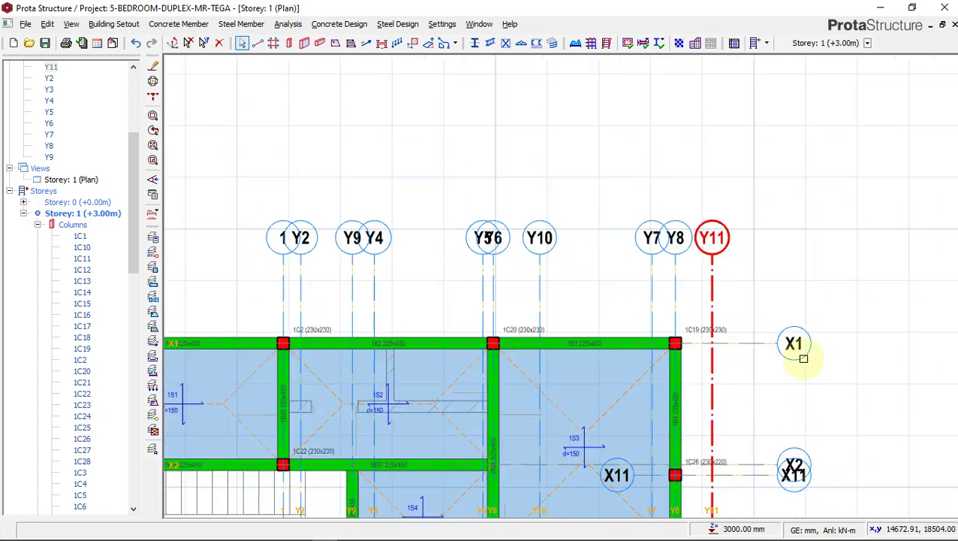
{"action": "left_click", "coordinate": [722, 338]}
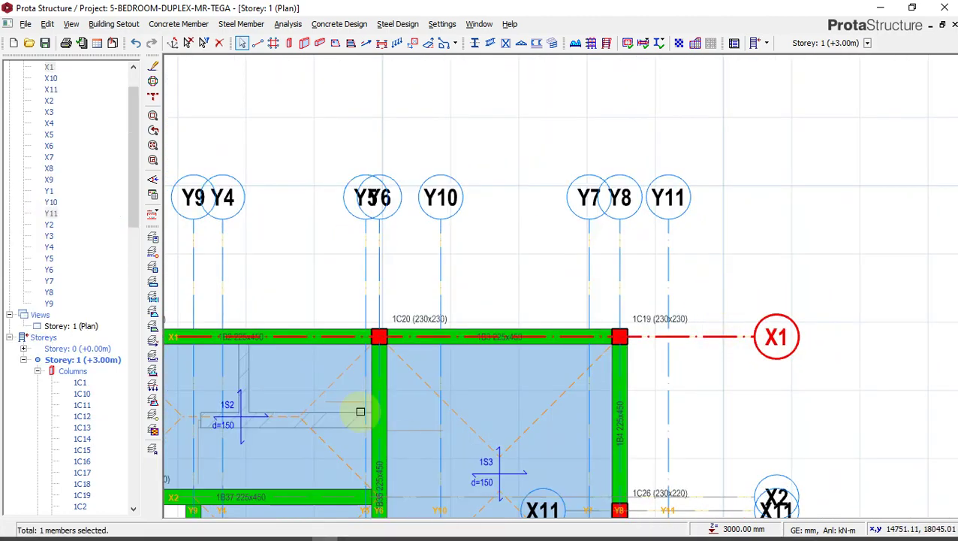
- Switch to AutoCAD and examine the 600 mm offset outline along the plan's north, east and south walls
{"action": "left_click", "coordinate": [272, 531]}
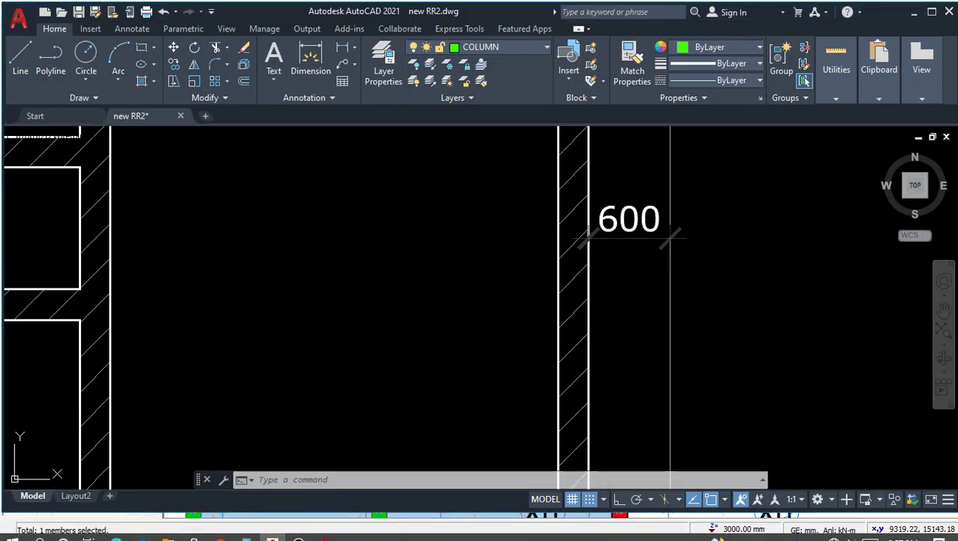
{"action": "scroll", "coordinate": [451, 338], "scroll_direction": "down", "scroll_amount": 5}
{"action": "scroll", "coordinate": [301, 222], "scroll_direction": "up", "scroll_amount": 2}
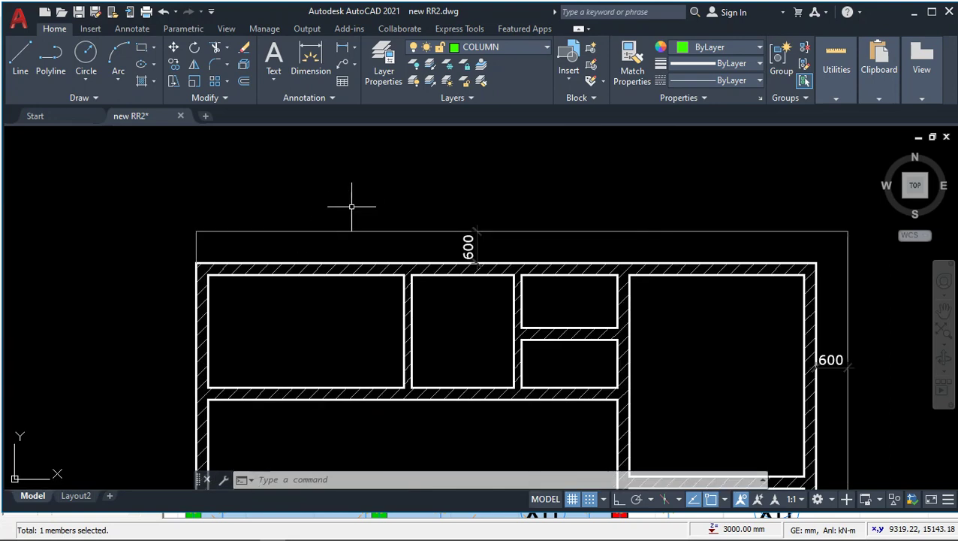
{"action": "scroll", "coordinate": [425, 155], "scroll_direction": "down", "scroll_amount": 3}
{"action": "scroll", "coordinate": [329, 387], "scroll_direction": "up", "scroll_amount": 3}
{"action": "scroll", "coordinate": [463, 430], "scroll_direction": "down", "scroll_amount": 3}
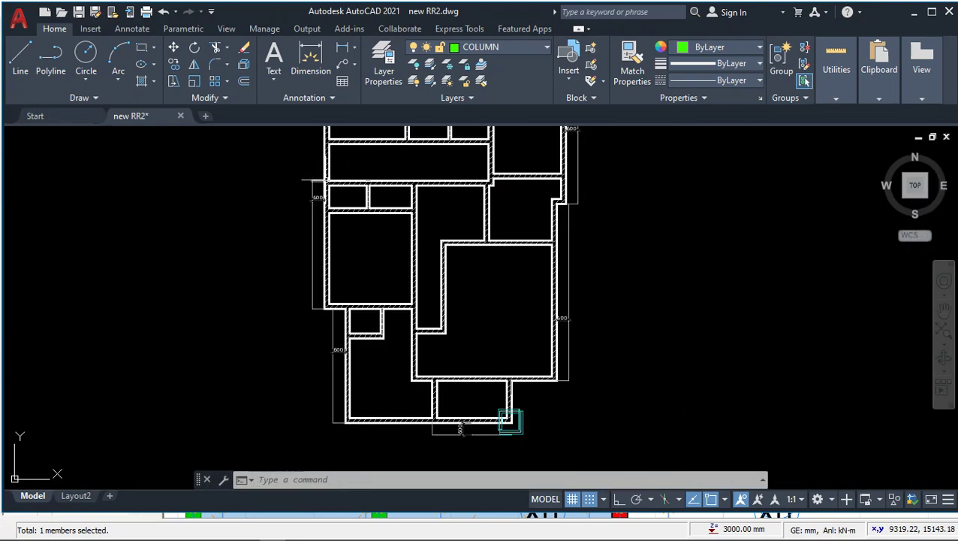
{"action": "scroll", "coordinate": [465, 428], "scroll_direction": "up", "scroll_amount": 2}
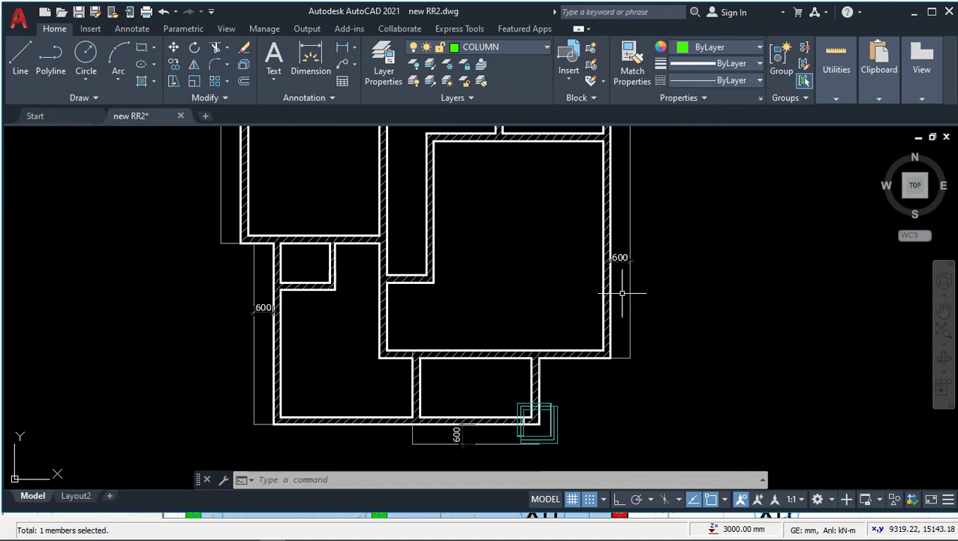
{"action": "scroll", "coordinate": [623, 353], "scroll_direction": "down", "scroll_amount": 2}
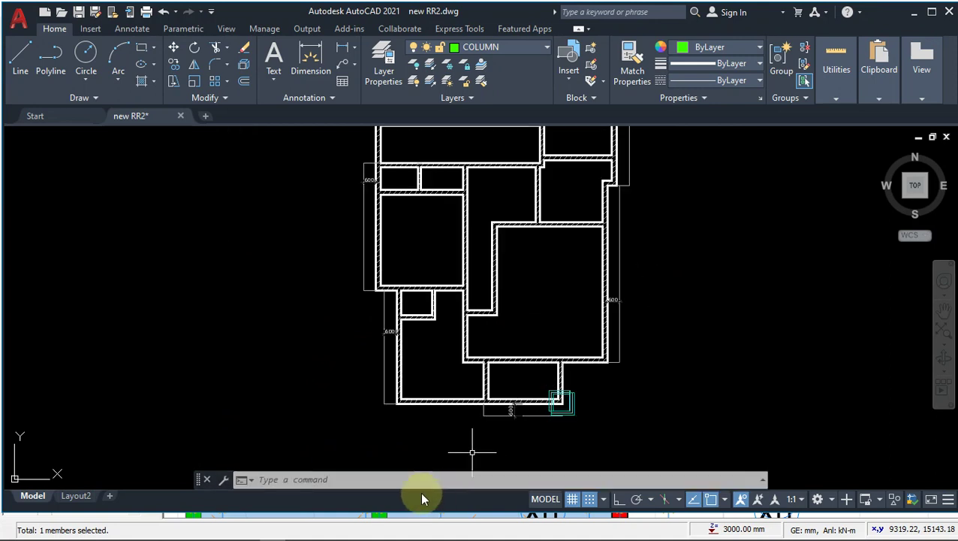
- View the full extent of axis X1 in ProtaStructure, then return to AutoCAD to examine the outline along the west and south walls
{"action": "left_click", "coordinate": [323, 531]}
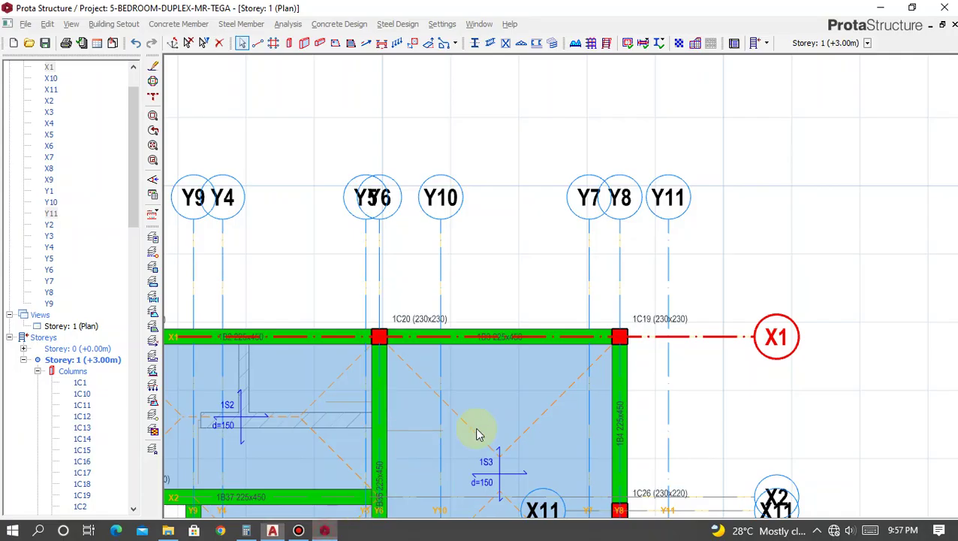
{"action": "scroll", "coordinate": [696, 300], "scroll_direction": "down", "scroll_amount": 2}
{"action": "middle_click_drag", "start_coordinate": [447, 267], "coordinate": [519, 223]}
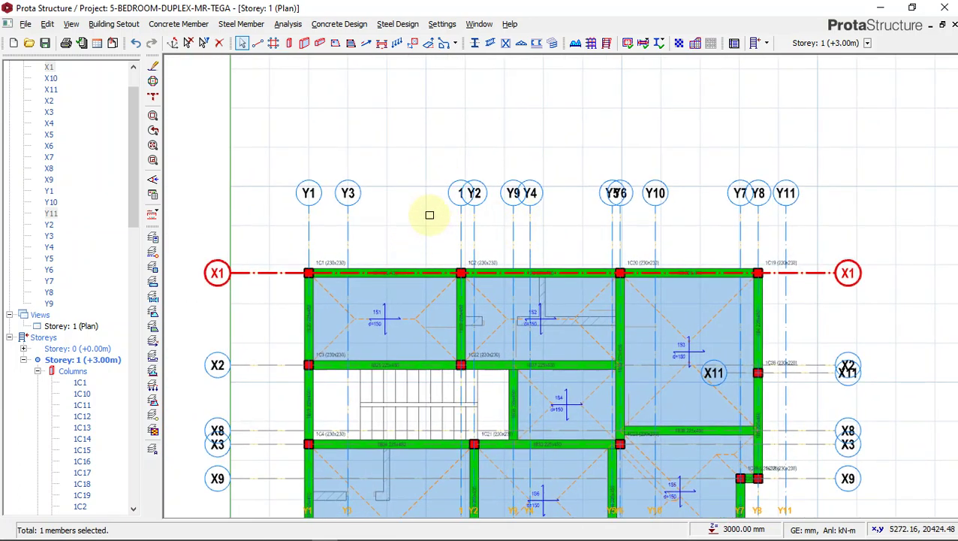
{"action": "left_click", "coordinate": [273, 535]}
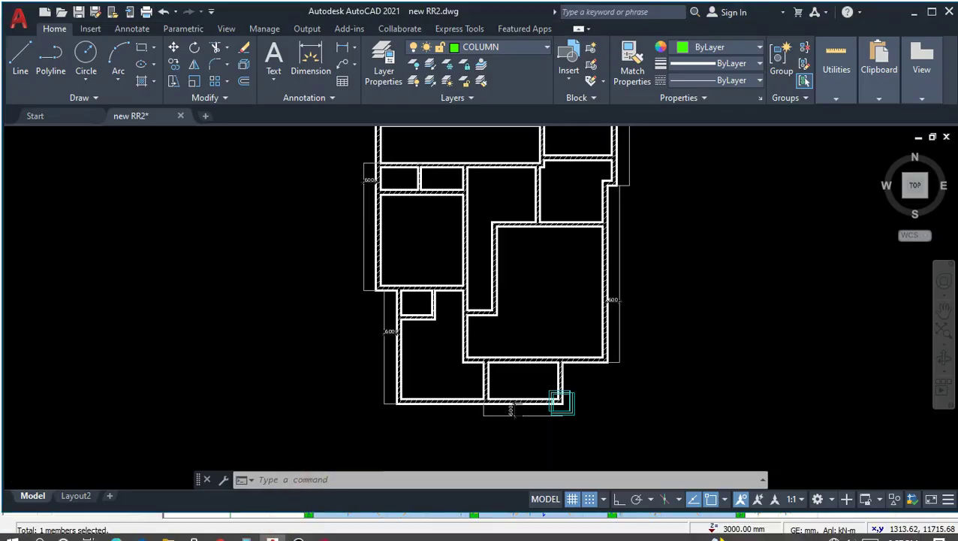
{"action": "scroll", "coordinate": [327, 278], "scroll_direction": "up", "scroll_amount": 5}
{"action": "scroll", "coordinate": [331, 285], "scroll_direction": "down", "scroll_amount": 4}
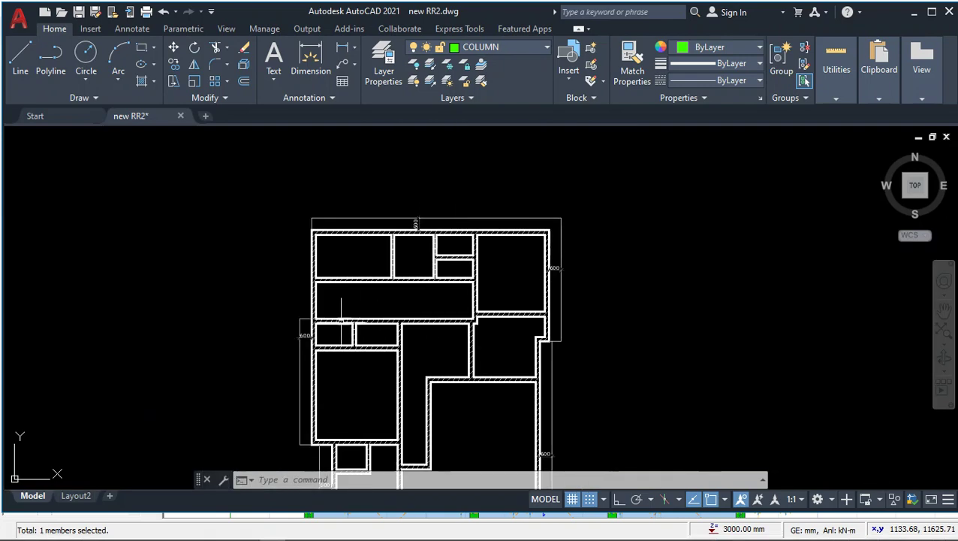
{"action": "scroll", "coordinate": [274, 255], "scroll_direction": "up", "scroll_amount": 4}
{"action": "scroll", "coordinate": [321, 189], "scroll_direction": "down", "scroll_amount": 6}
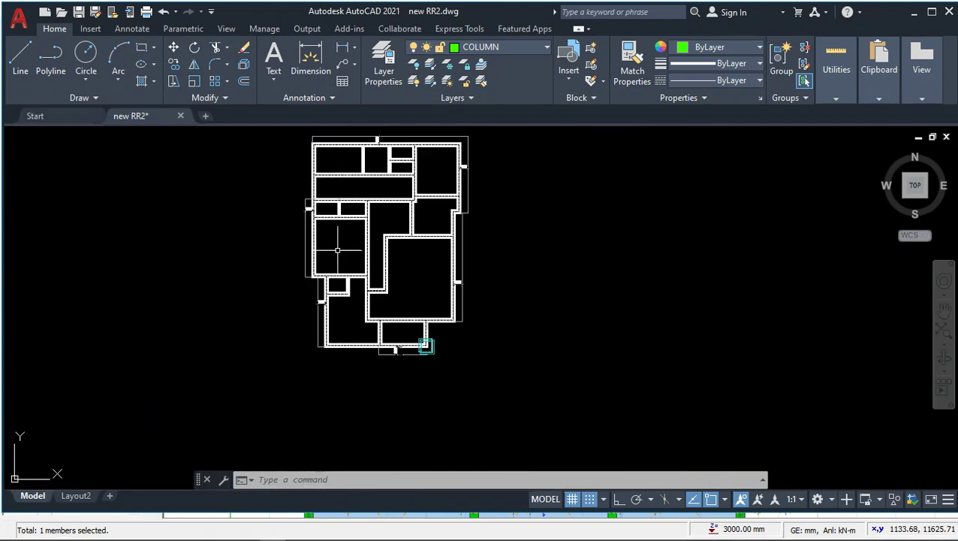
{"action": "scroll", "coordinate": [323, 323], "scroll_direction": "up", "scroll_amount": 4}
{"action": "scroll", "coordinate": [578, 411], "scroll_direction": "down", "scroll_amount": 2}
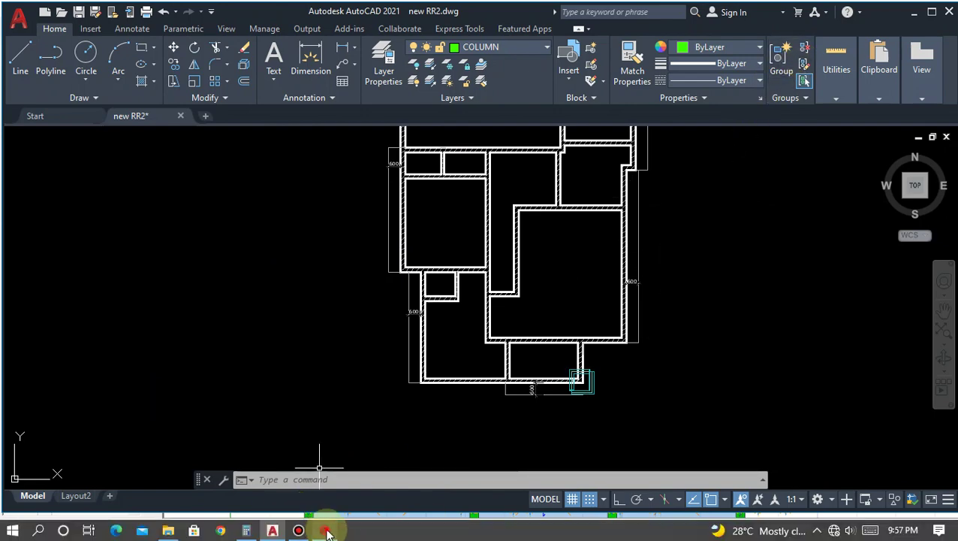
- Switch to ProtaStructure and offset axis X1 outward beyond the building's upper edge by 713 mm
{"action": "left_click", "coordinate": [327, 532]}
{"action": "left_click", "coordinate": [421, 189]}
{"action": "right_click", "coordinate": [428, 192]}
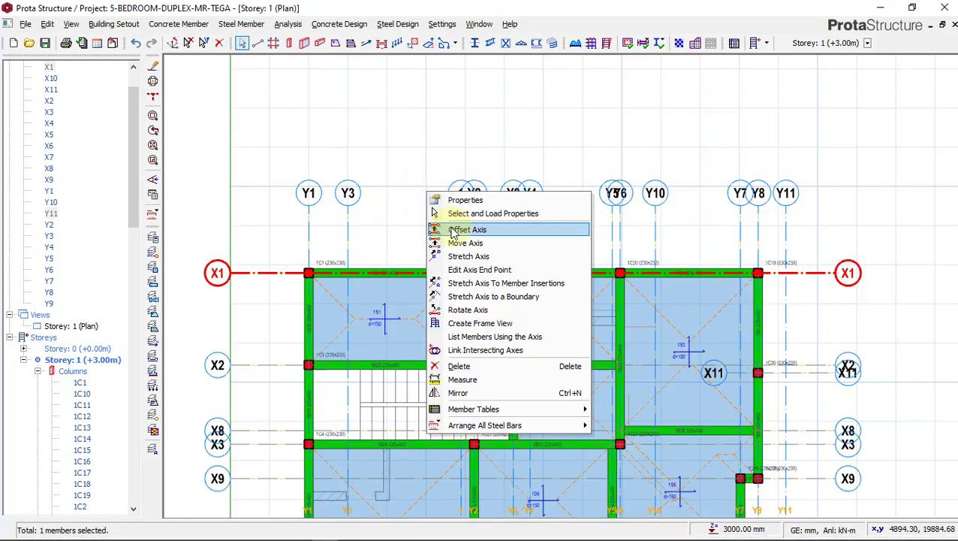
{"action": "left_click", "coordinate": [453, 230]}
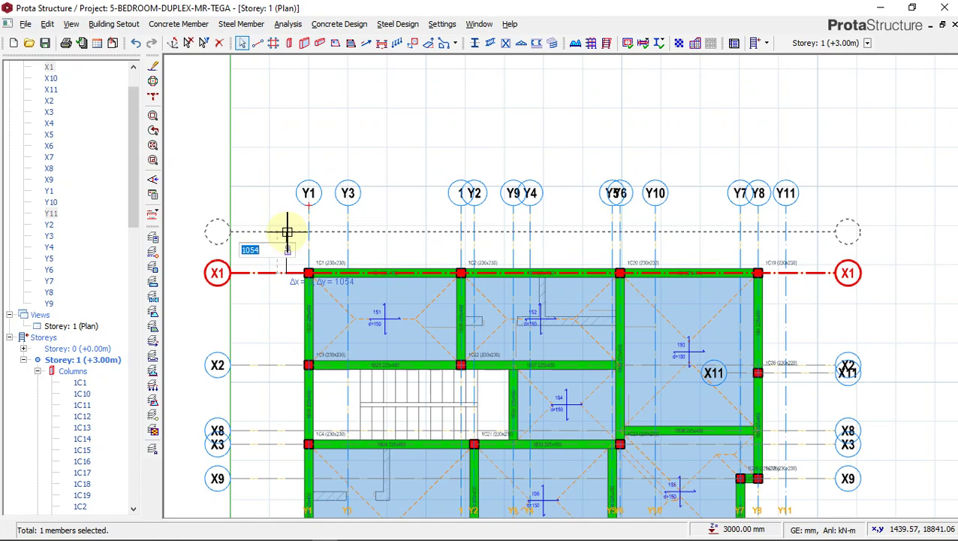
{"action": "type", "text": "713"}
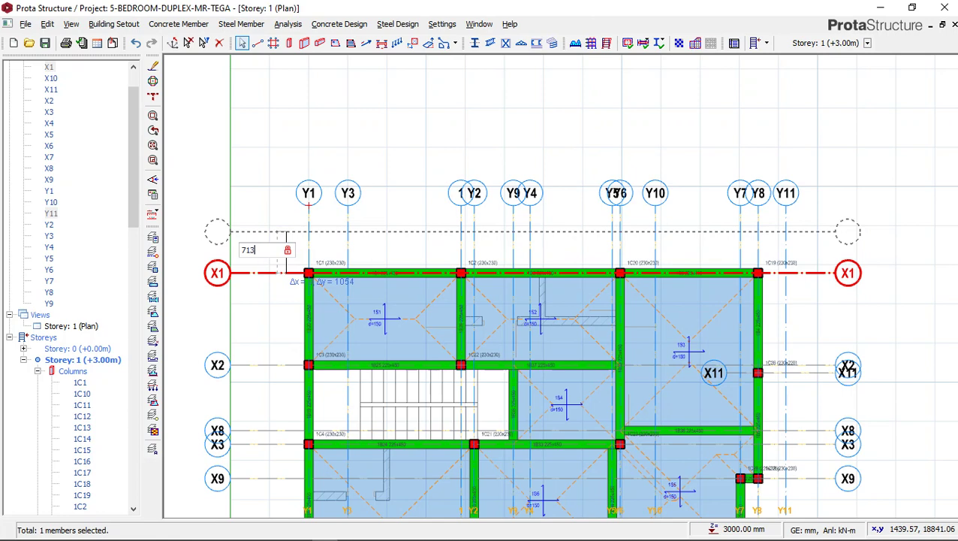
{"action": "key", "text": "Return"}
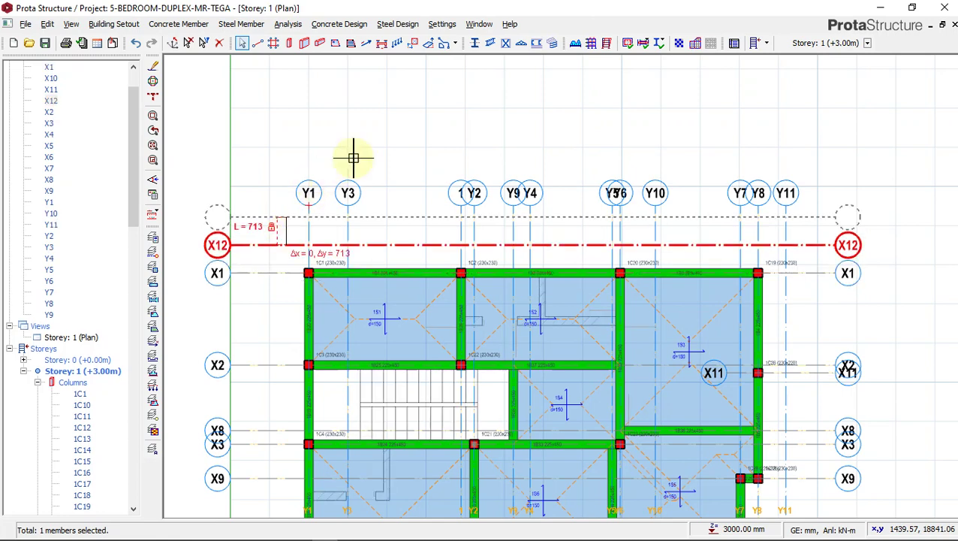
- Offset axis Y1 outward beyond the building's west edge by -713 mm and end the offset command
{"action": "scroll", "coordinate": [415, 70], "scroll_direction": "down", "scroll_amount": 2}
{"action": "scroll", "coordinate": [338, 141], "scroll_direction": "up", "scroll_amount": 3}
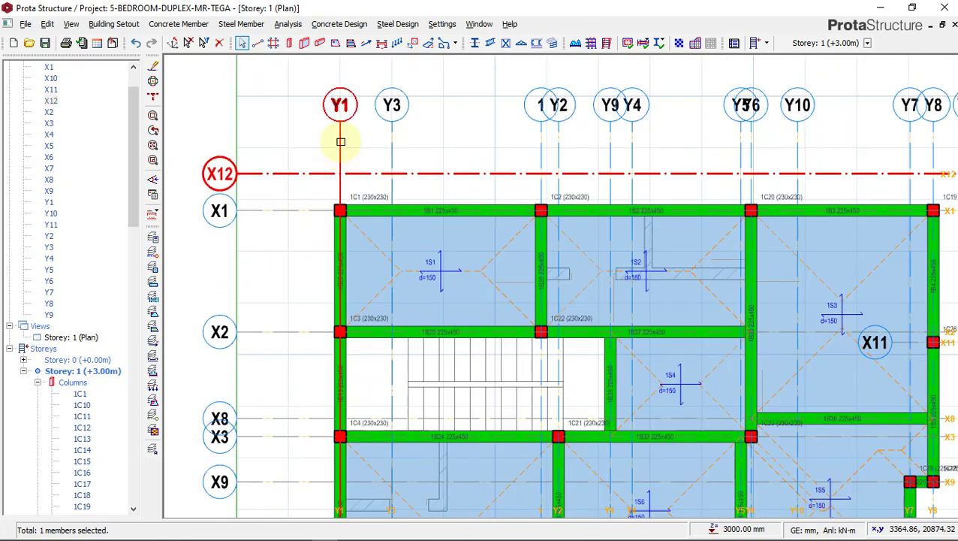
{"action": "left_click", "coordinate": [340, 141]}
{"action": "right_click", "coordinate": [328, 143]}
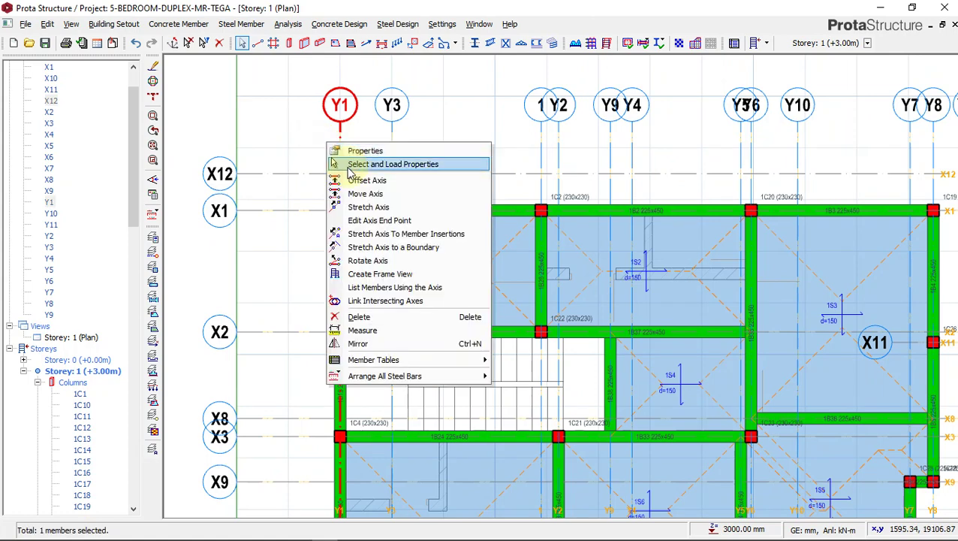
{"action": "left_click", "coordinate": [368, 182]}
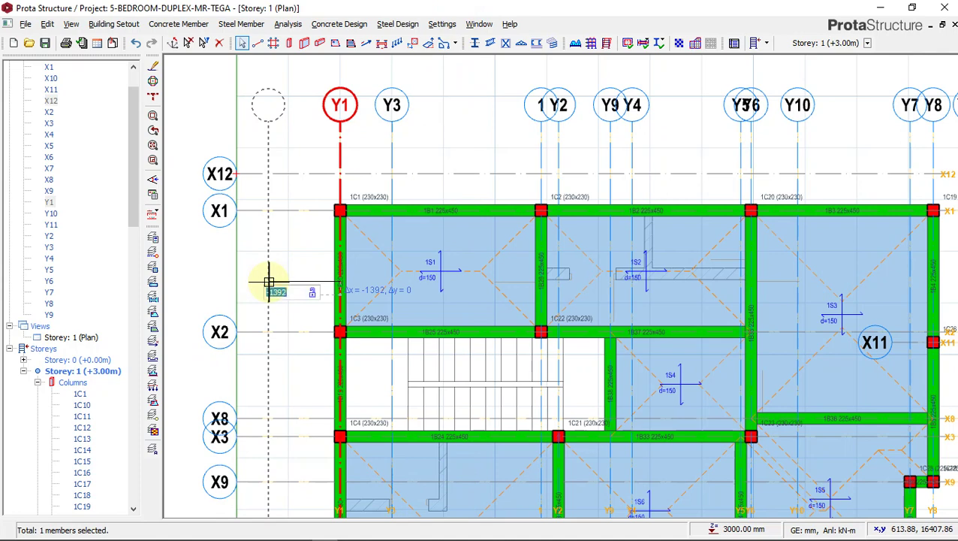
{"action": "key", "text": "BackSpace"}
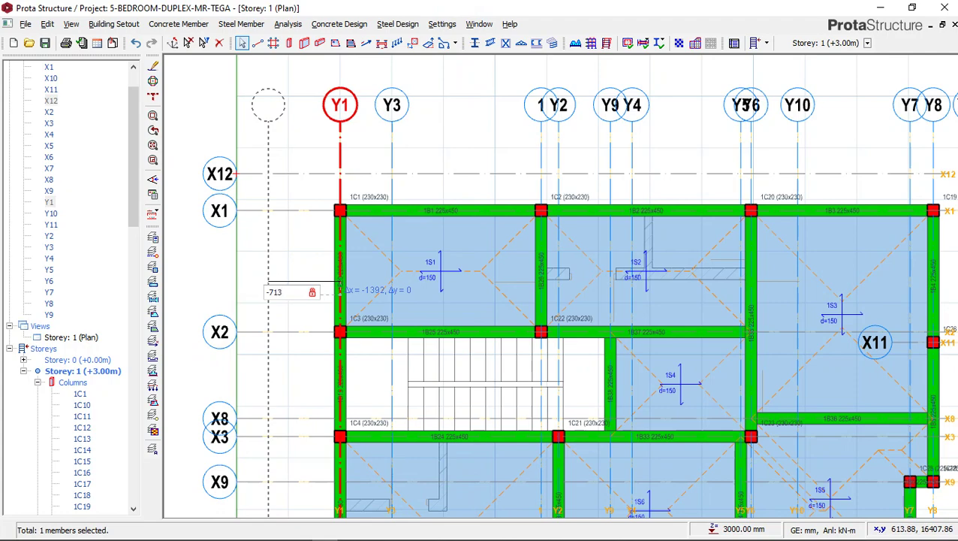
{"action": "key", "text": "Return"}
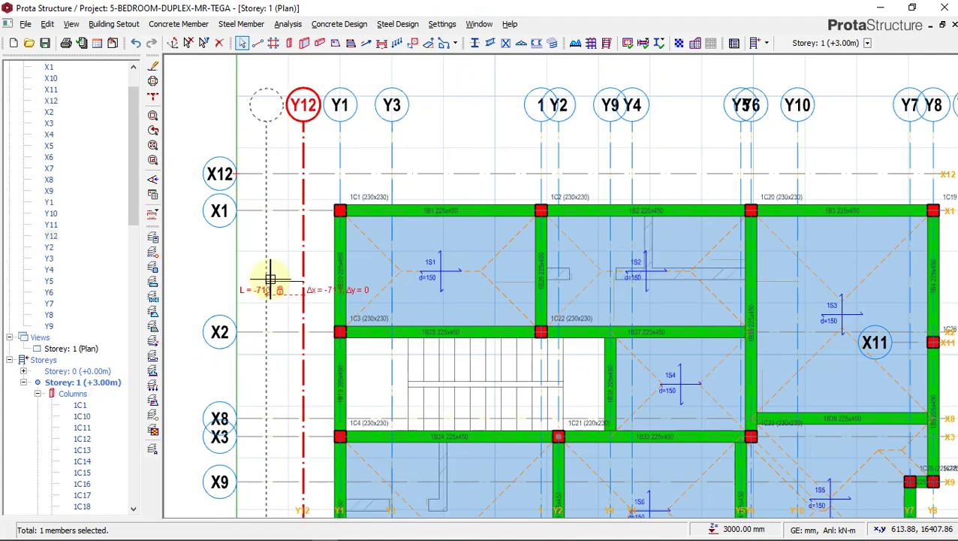
{"action": "scroll", "coordinate": [353, 97], "scroll_direction": "down", "scroll_amount": 3}
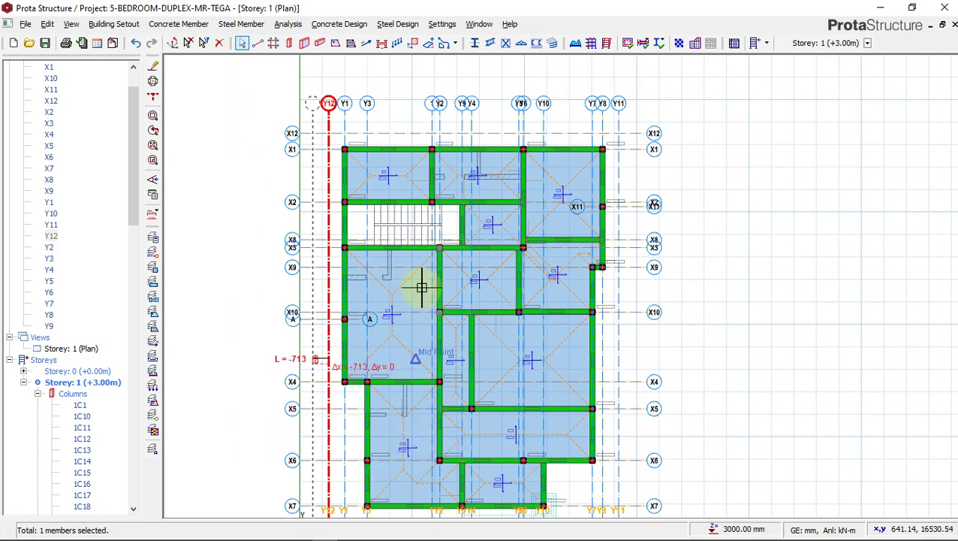
{"action": "key", "text": "Escape"}
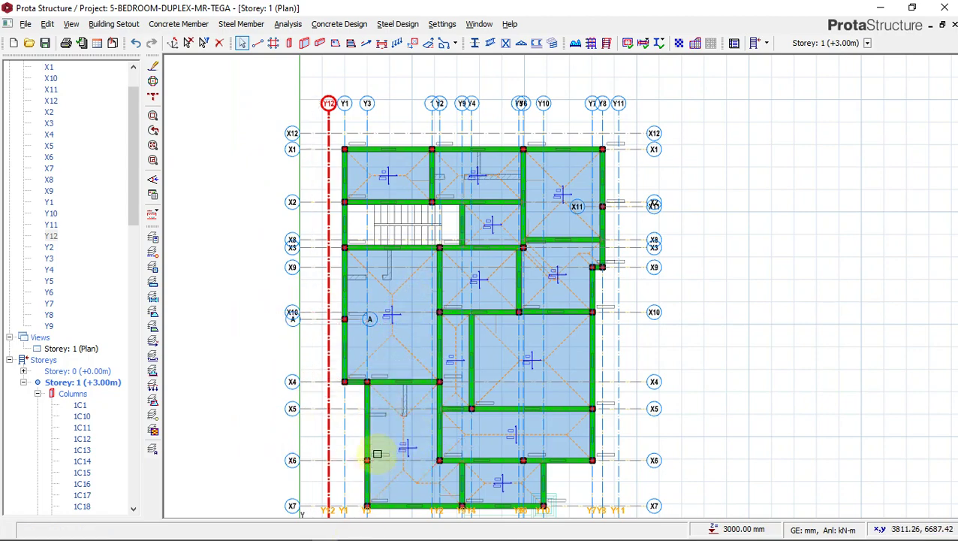
{"action": "scroll", "coordinate": [364, 398], "scroll_direction": "up", "scroll_amount": 2}
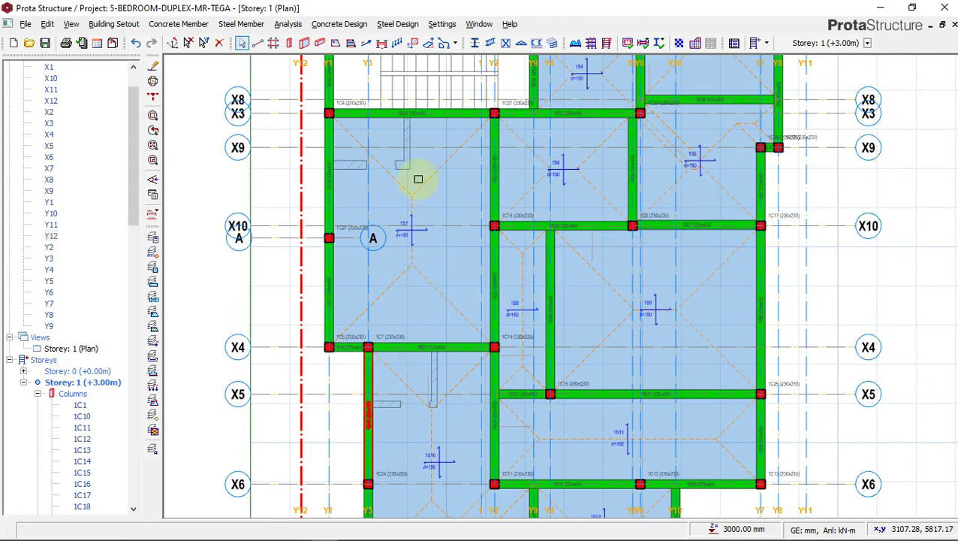
- Switch to AutoCAD and examine the 600 mm offset outline along the plan's lower west wall, then return to ProtaStructure
{"action": "scroll", "coordinate": [419, 179], "scroll_direction": "down", "scroll_amount": 2}
{"action": "scroll", "coordinate": [398, 310], "scroll_direction": "up", "scroll_amount": 2}
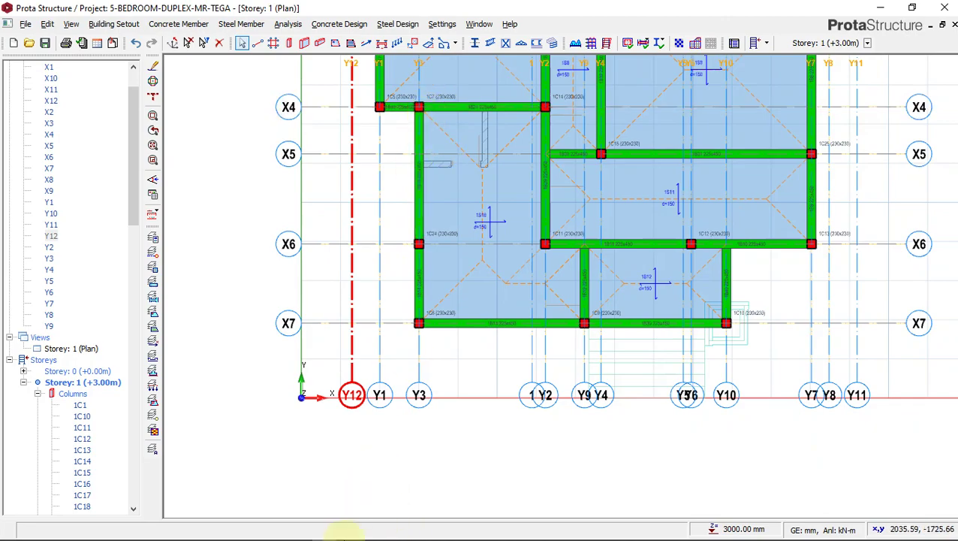
{"action": "mouse_move", "coordinate": [323, 532]}
{"action": "left_click", "coordinate": [272, 531]}
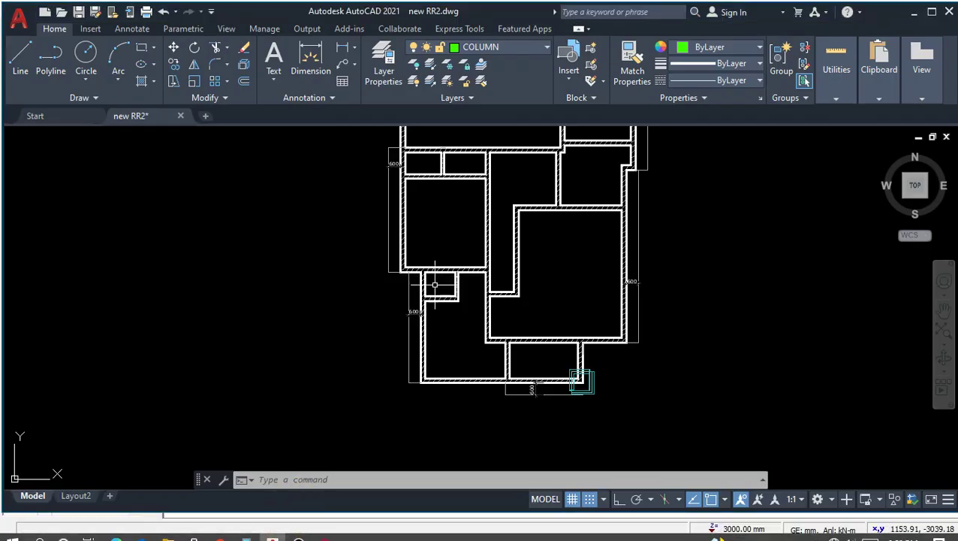
{"action": "scroll", "coordinate": [417, 329], "scroll_direction": "up", "scroll_amount": 3}
{"action": "scroll", "coordinate": [390, 278], "scroll_direction": "down", "scroll_amount": 2}
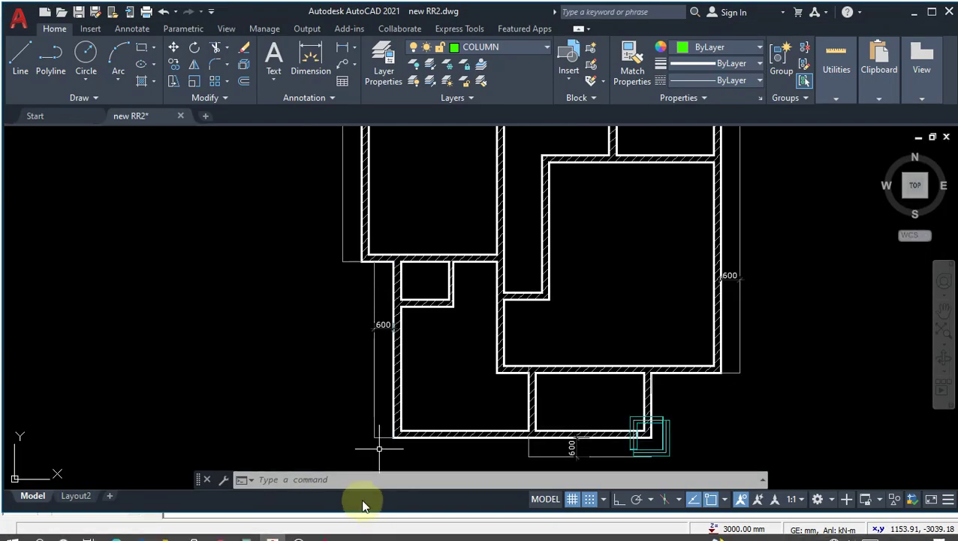
{"action": "left_click", "coordinate": [326, 531]}
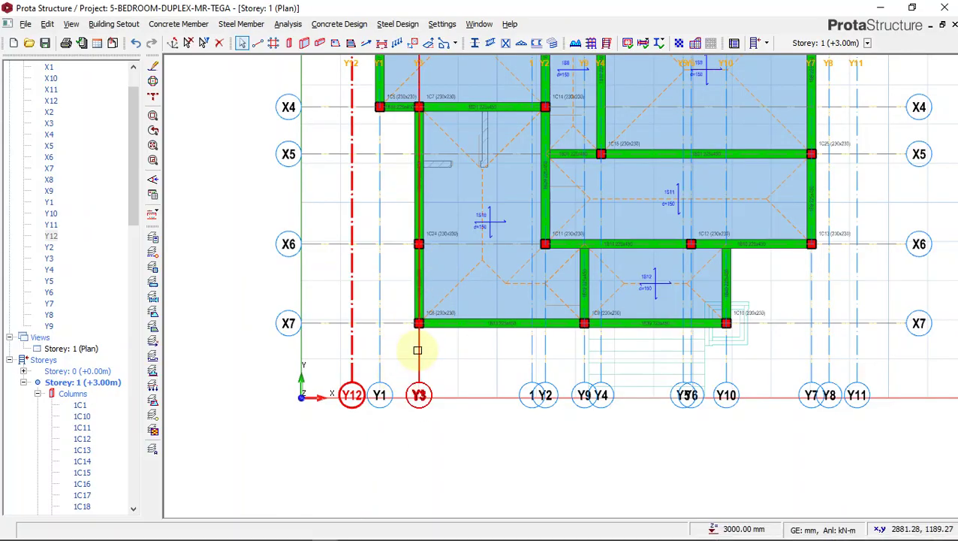
- Offset axis Y3 outward beyond the building's lower west wall by -713 mm
{"action": "left_click", "coordinate": [401, 291]}
{"action": "right_click", "coordinate": [400, 289]}
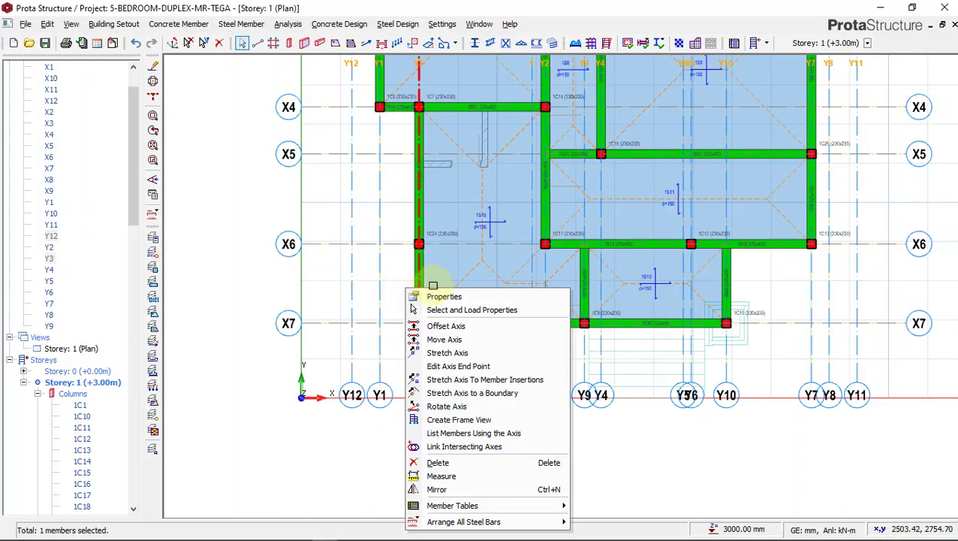
{"action": "left_click", "coordinate": [432, 265]}
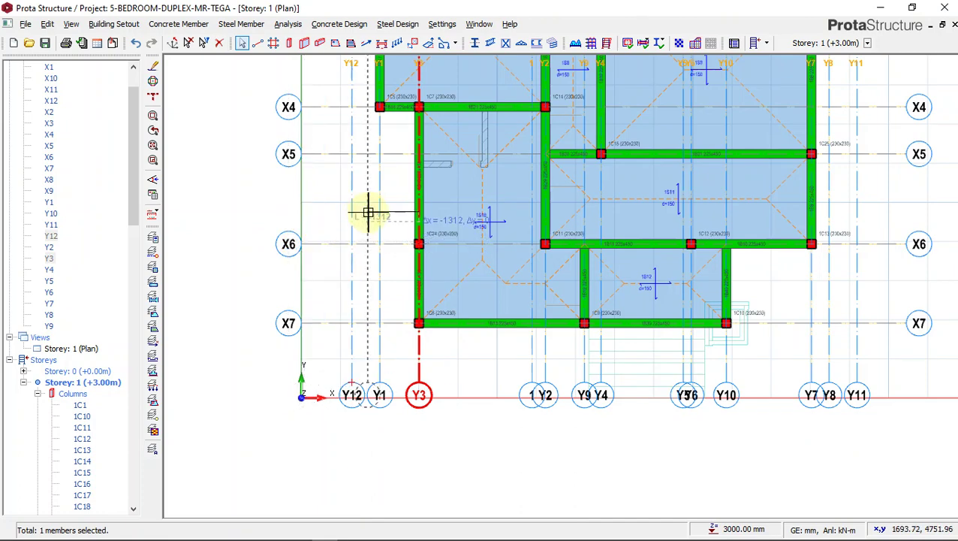
{"action": "key", "text": "Tab"}
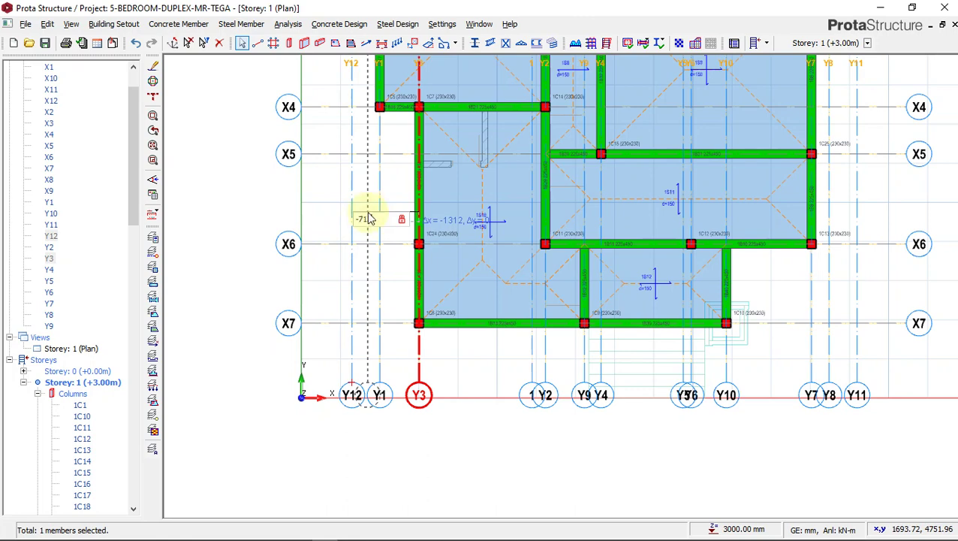
{"action": "type", "text": "-713"}
{"action": "key", "text": "Return"}
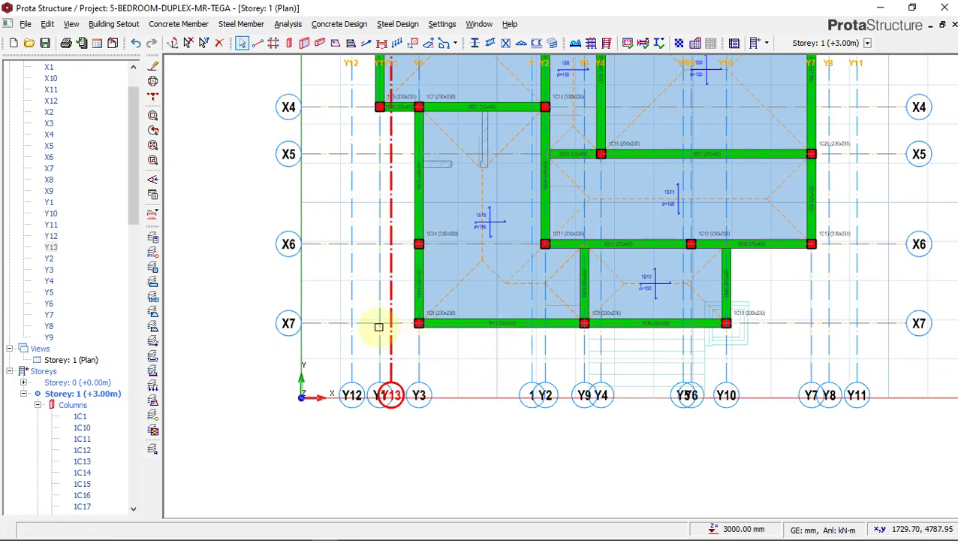
- Select axis X7, examine the 600 mm offset outline below the south wall in AutoCAD, and return to ProtaStructure
{"action": "scroll", "coordinate": [405, 325], "scroll_direction": "up", "scroll_amount": 1}
{"action": "left_click", "coordinate": [401, 325]}
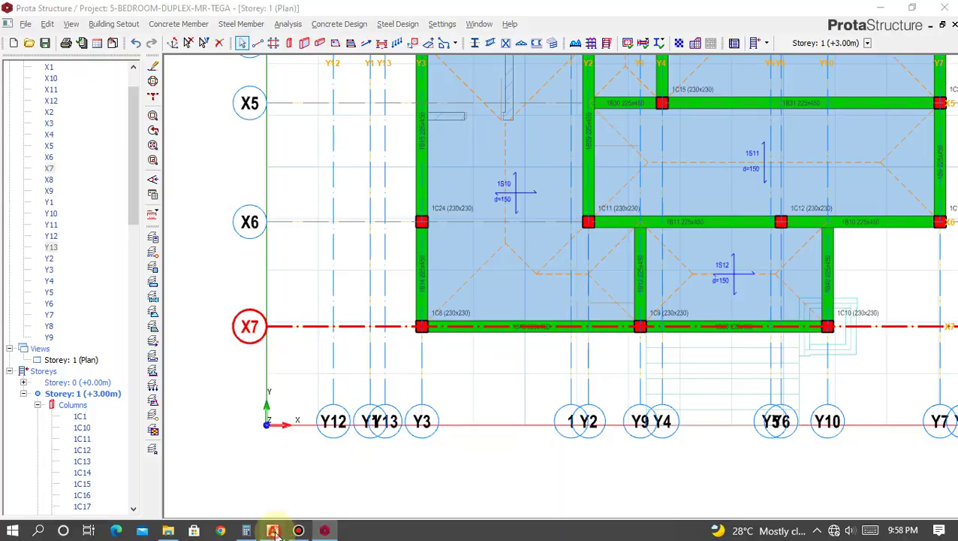
{"action": "left_click", "coordinate": [272, 534]}
{"action": "scroll", "coordinate": [593, 443], "scroll_direction": "up", "scroll_amount": 4}
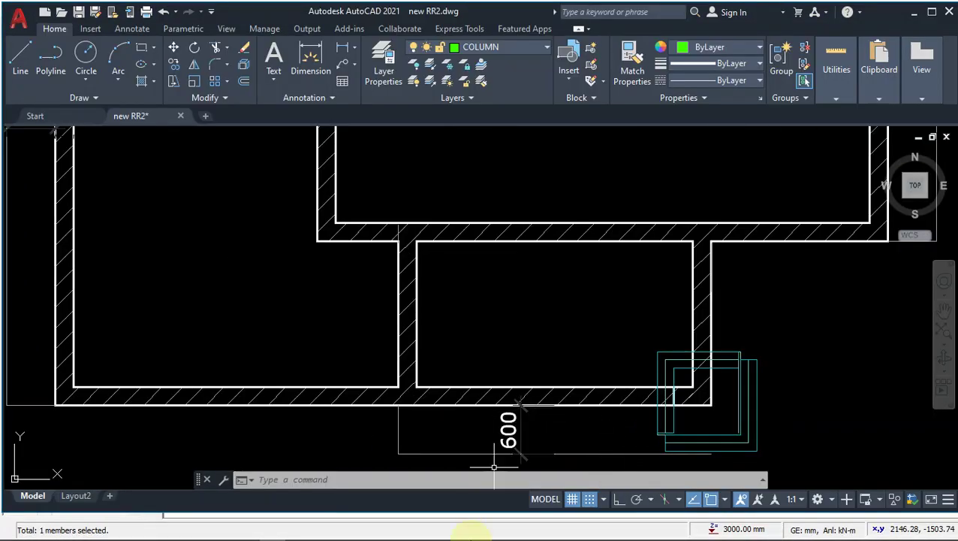
{"action": "left_click", "coordinate": [329, 532]}
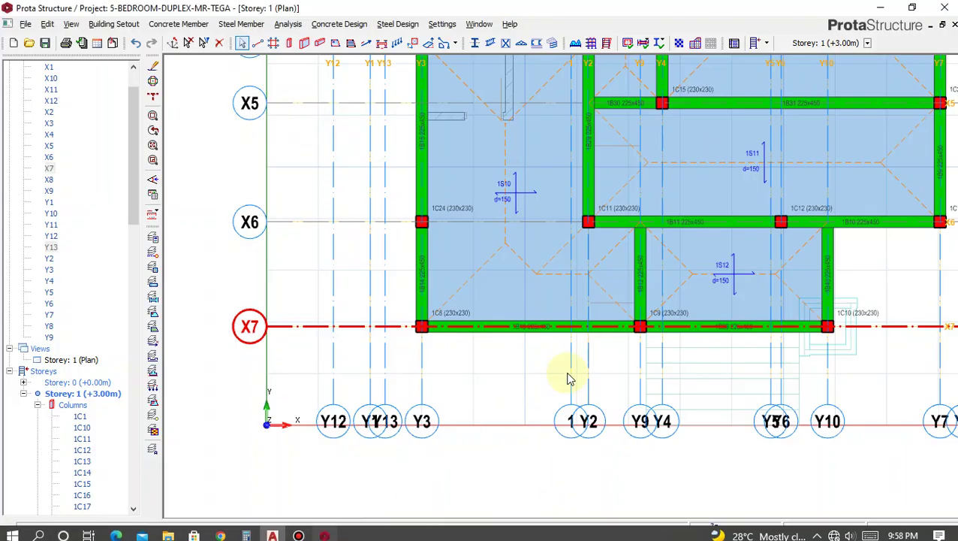
- Offset axis X7 outward beyond the building's south wall by -713 mm and end the offset command
{"action": "right_click", "coordinate": [512, 326]}
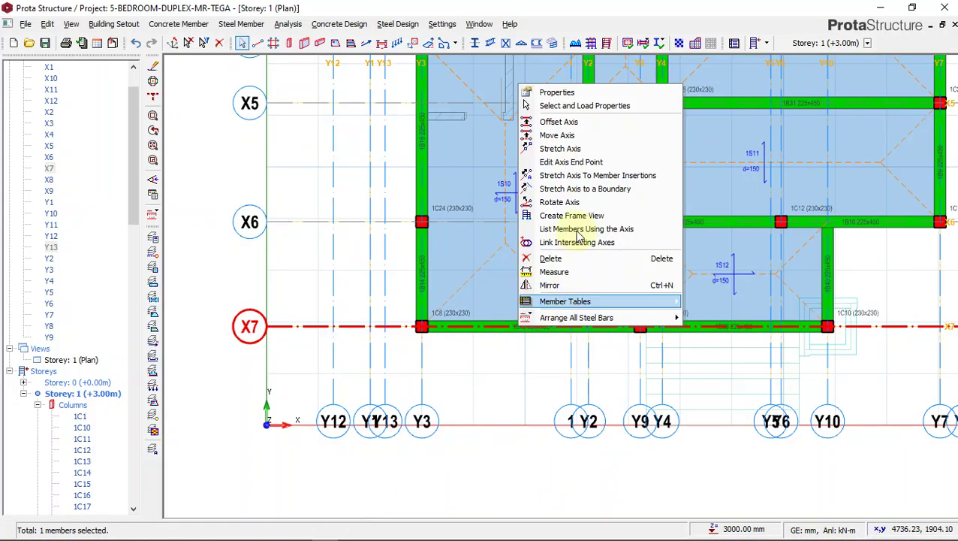
{"action": "left_click", "coordinate": [576, 122]}
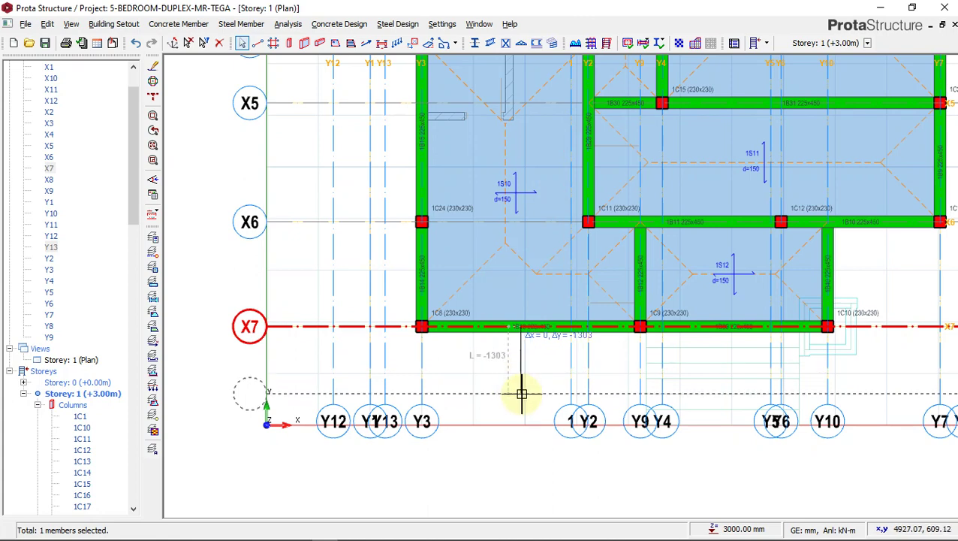
{"action": "key", "text": "Tab"}
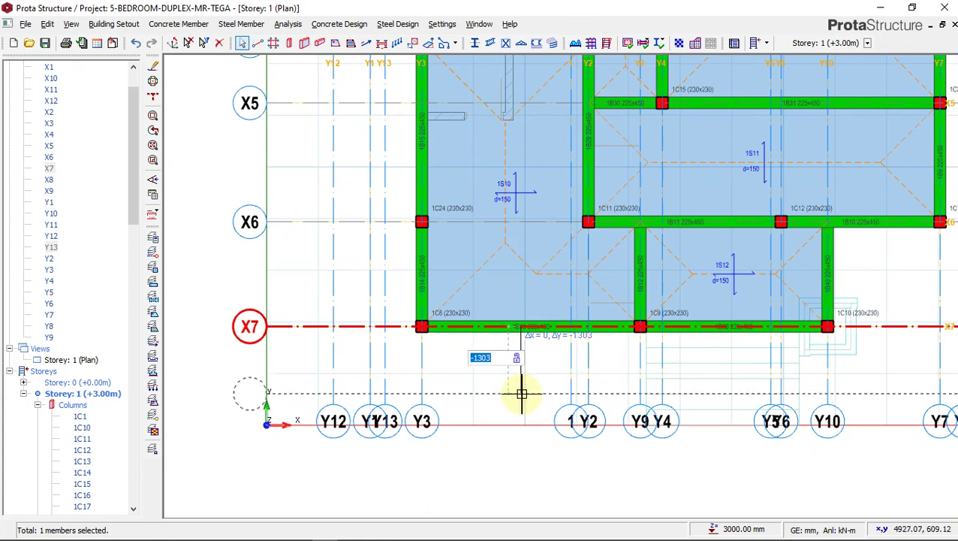
{"action": "type", "text": "-7"}
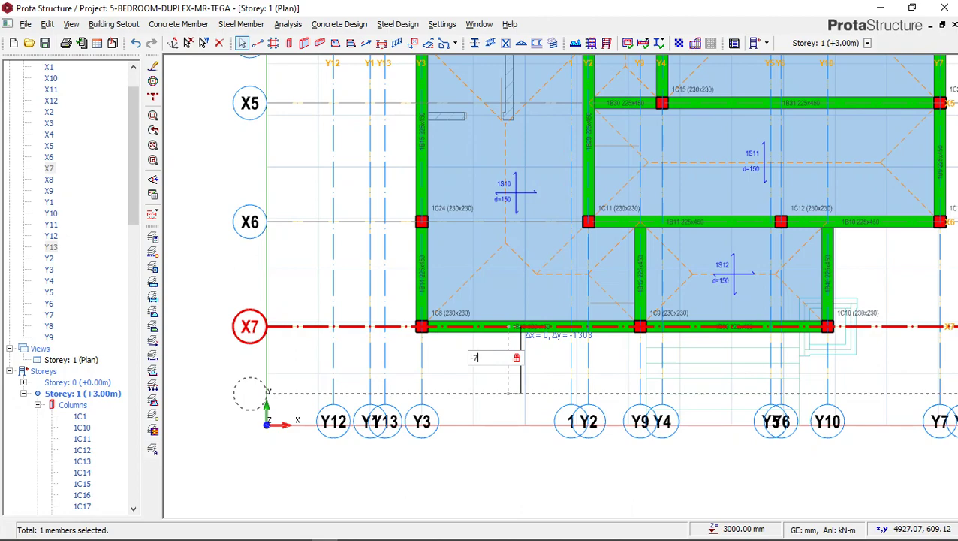
{"action": "key", "text": "Return"}
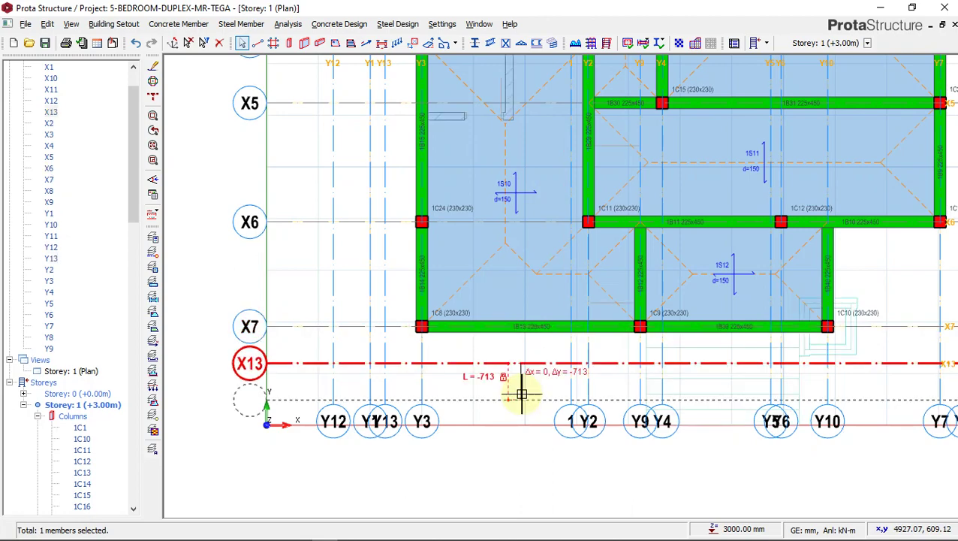
{"action": "scroll", "coordinate": [660, 355], "scroll_direction": "down", "scroll_amount": 3}
{"action": "scroll", "coordinate": [687, 356], "scroll_direction": "up", "scroll_amount": 3}
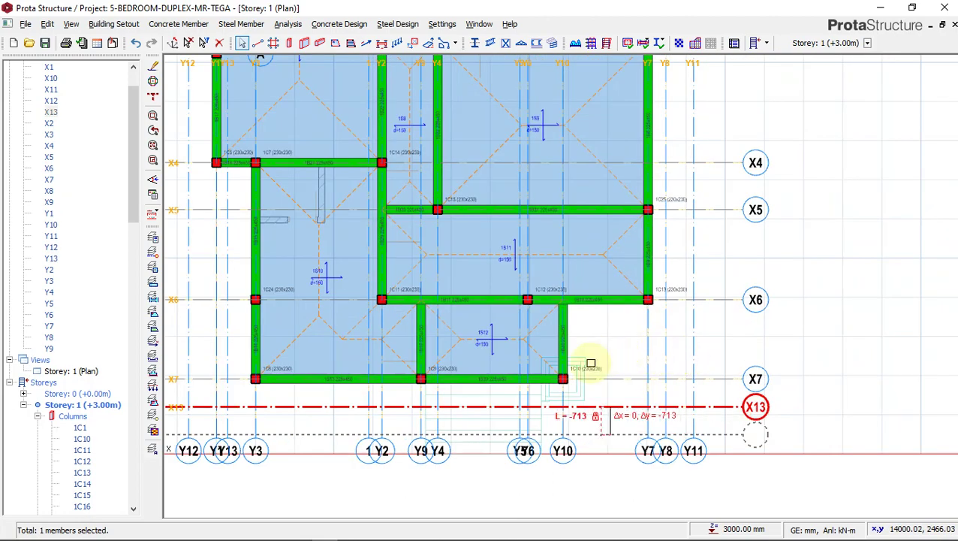
{"action": "key", "text": "Escape"}
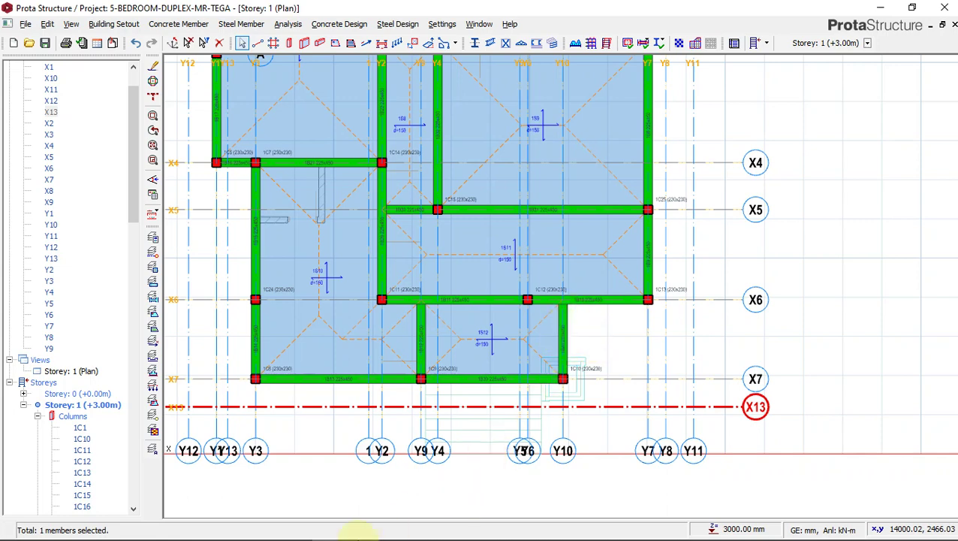
- Switch to AutoCAD and examine the outline around the plan's southeast corner and east wall, then return to ProtaStructure
{"action": "left_click", "coordinate": [275, 532]}
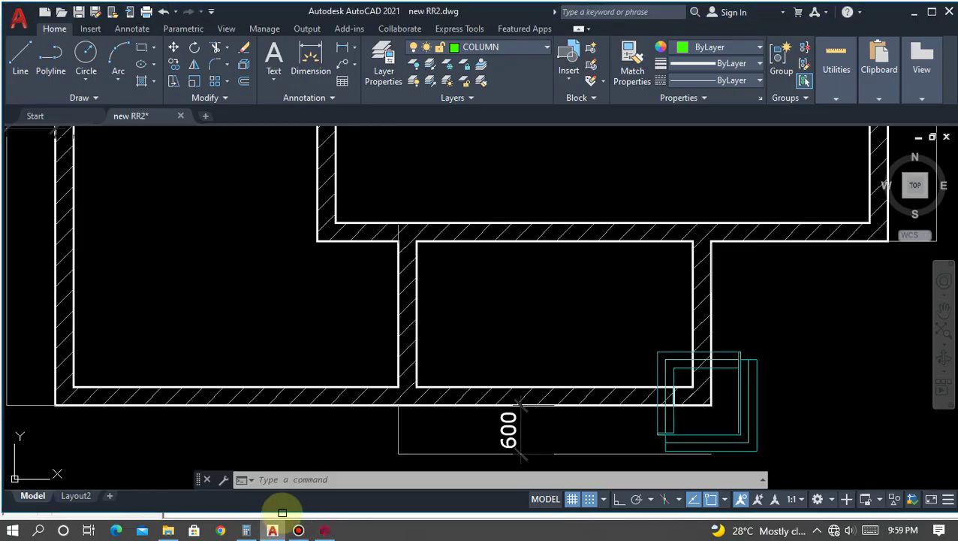
{"action": "scroll", "coordinate": [648, 325], "scroll_direction": "down", "scroll_amount": 4}
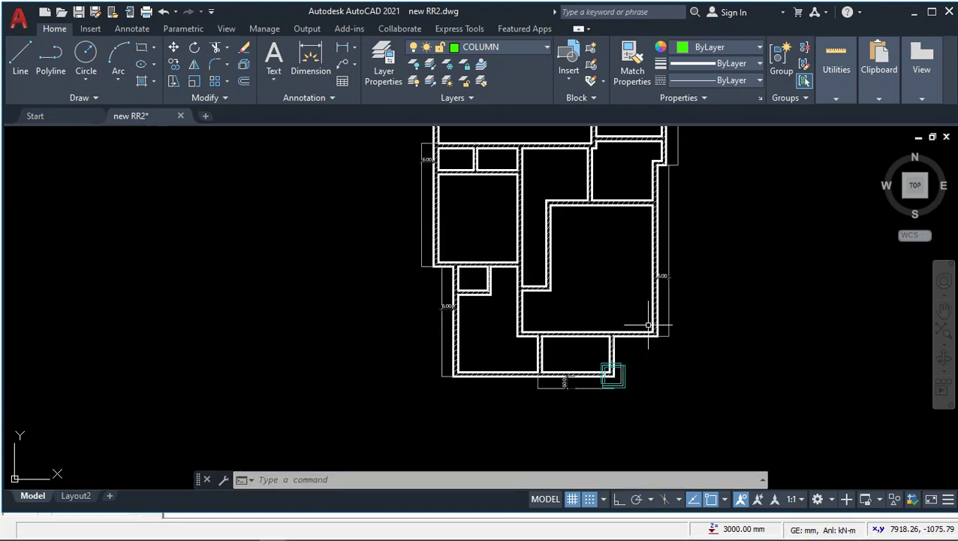
{"action": "mouse_move", "coordinate": [374, 530]}
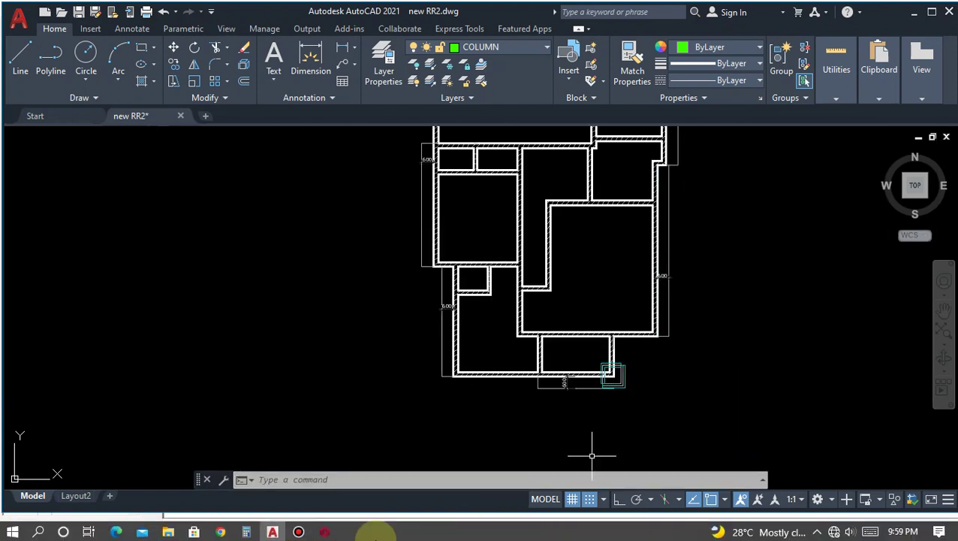
{"action": "left_click", "coordinate": [324, 530]}
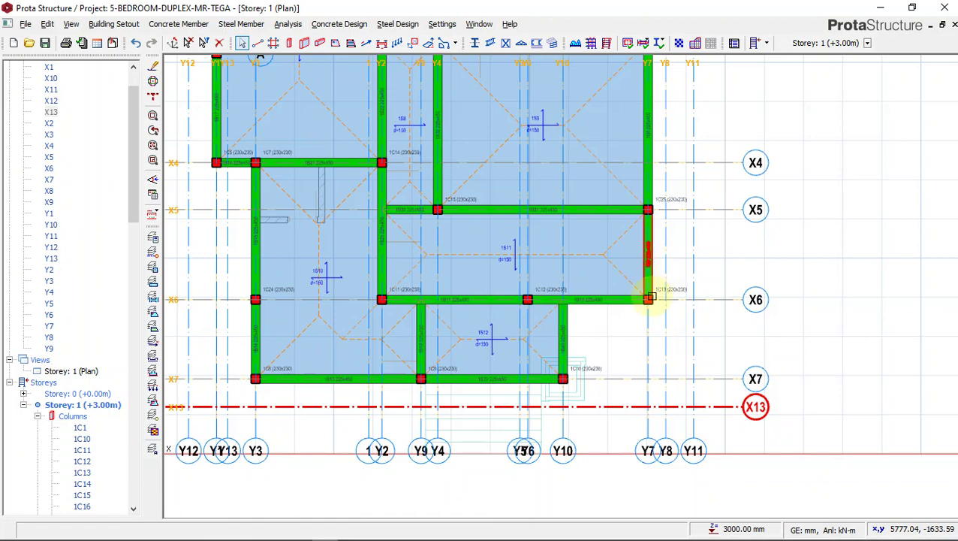
- Offset axis Y7 outward beyond the building's lower east wall by 713 mm and end the offset command
{"action": "scroll", "coordinate": [668, 368], "scroll_direction": "down", "scroll_amount": 2}
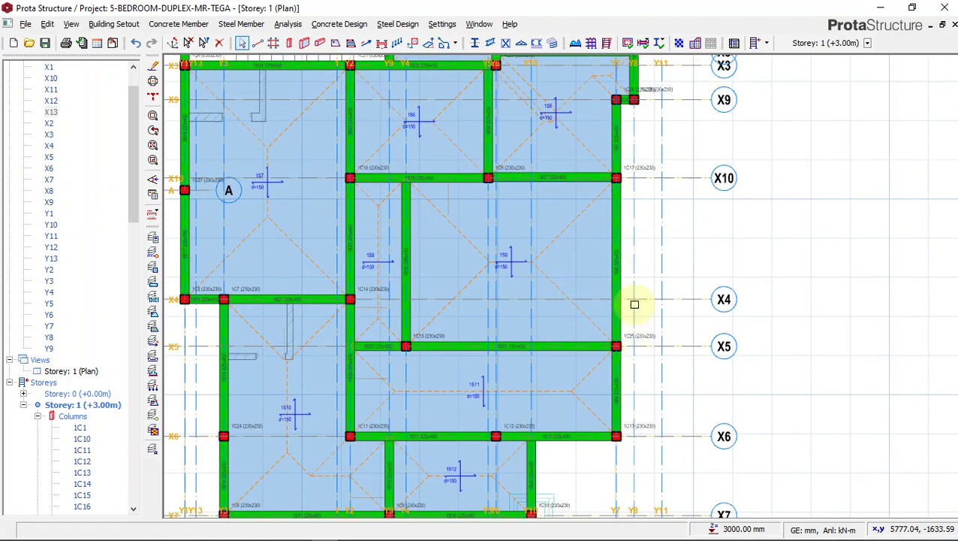
{"action": "scroll", "coordinate": [633, 366], "scroll_direction": "up", "scroll_amount": 1}
{"action": "scroll", "coordinate": [623, 447], "scroll_direction": "up", "scroll_amount": 1}
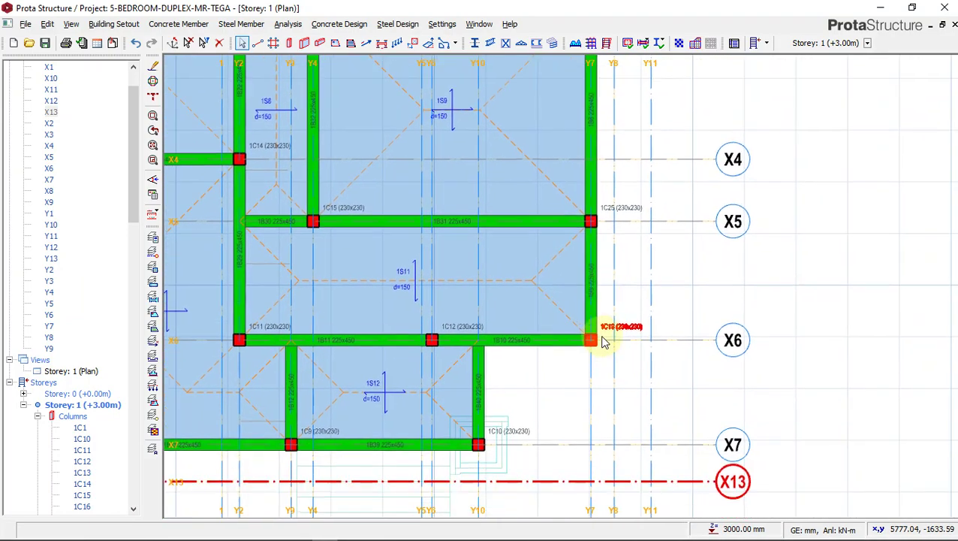
{"action": "left_click", "coordinate": [593, 361]}
{"action": "right_click", "coordinate": [593, 361]}
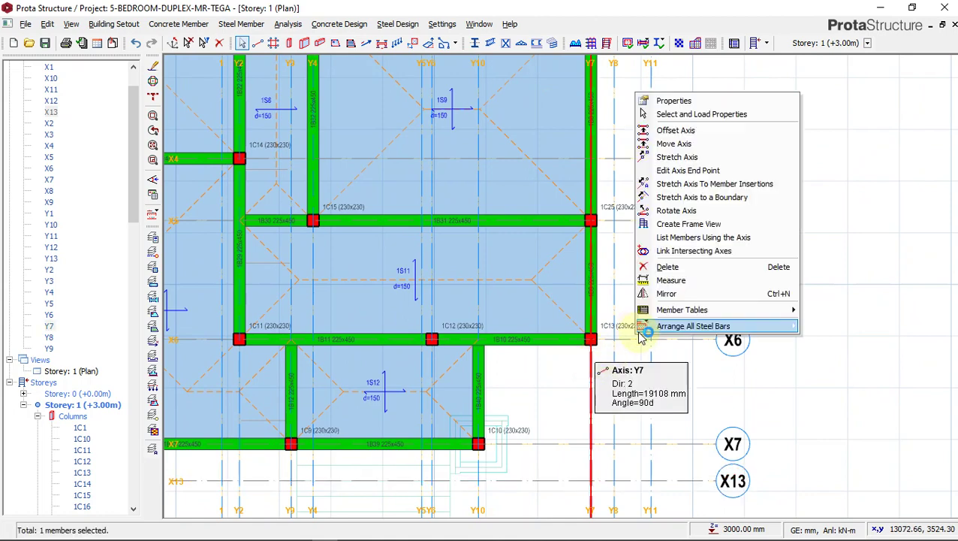
{"action": "left_click", "coordinate": [678, 143]}
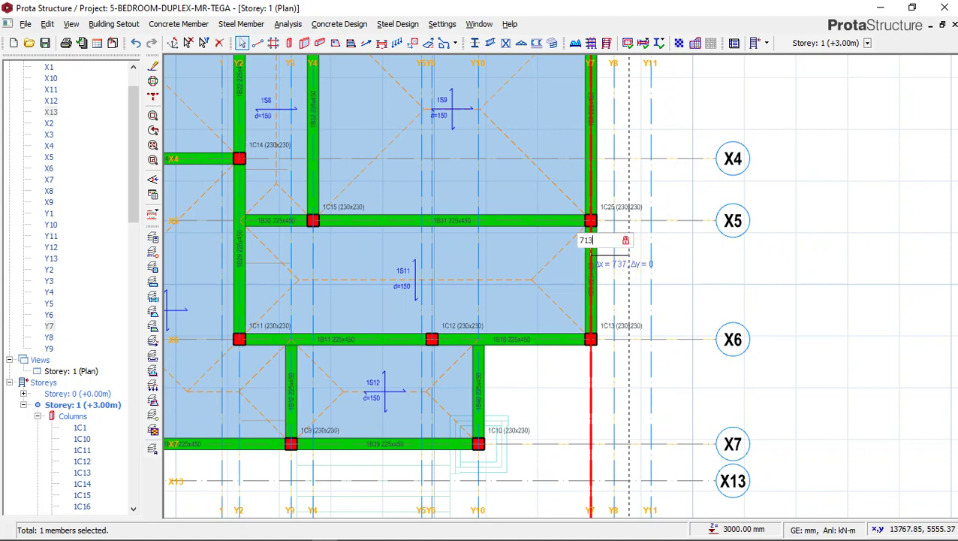
{"action": "key", "text": "Return"}
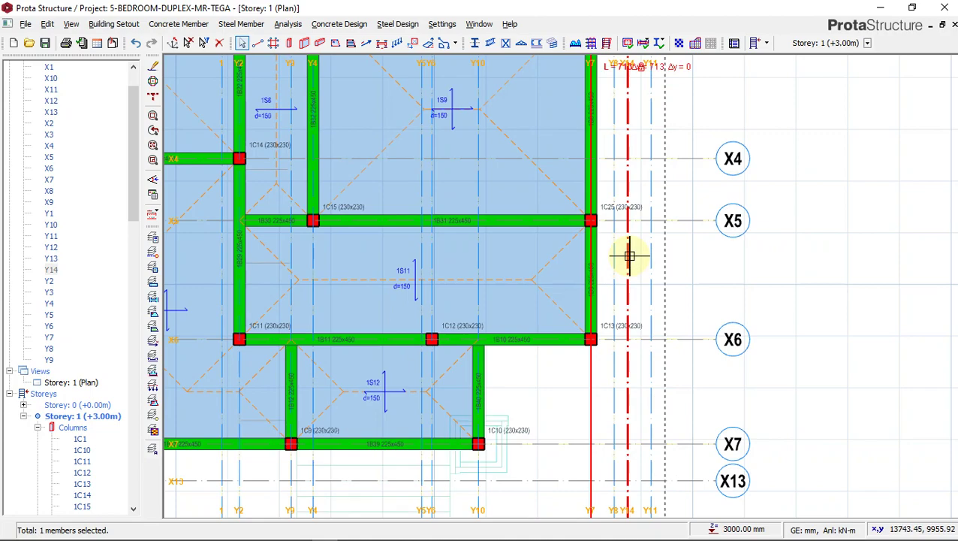
{"action": "scroll", "coordinate": [575, 286], "scroll_direction": "down", "scroll_amount": 5}
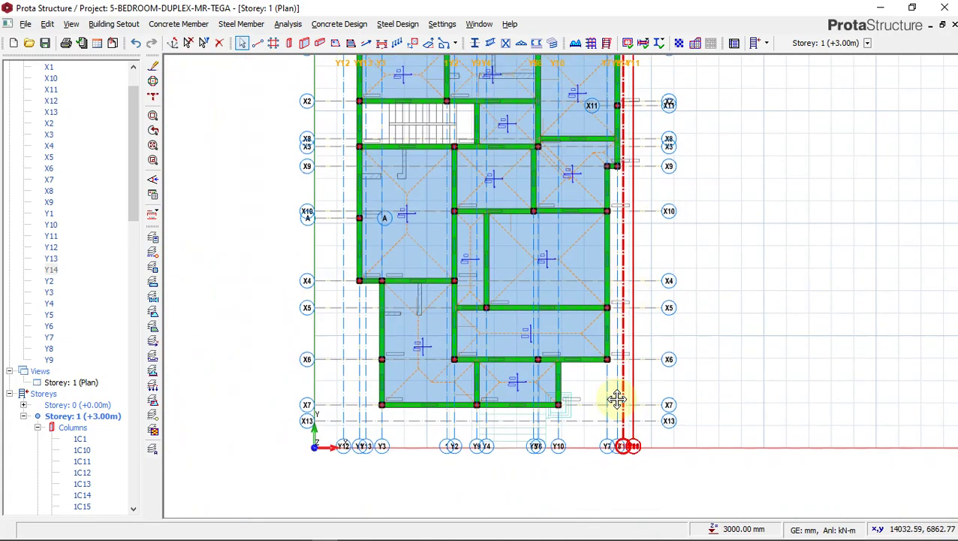
{"action": "scroll", "coordinate": [585, 184], "scroll_direction": "up", "scroll_amount": 5}
{"action": "scroll", "coordinate": [592, 178], "scroll_direction": "up", "scroll_amount": 1}
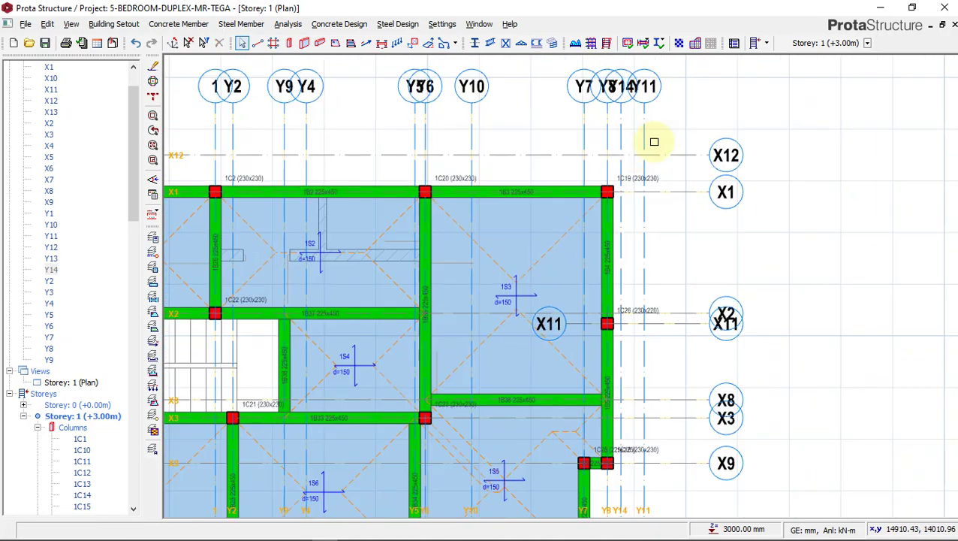
- Start a new slab, review its 150 mm thickness, cover and load settings, and set its type to 12
{"action": "scroll", "coordinate": [593, 92], "scroll_direction": "down", "scroll_amount": 2}
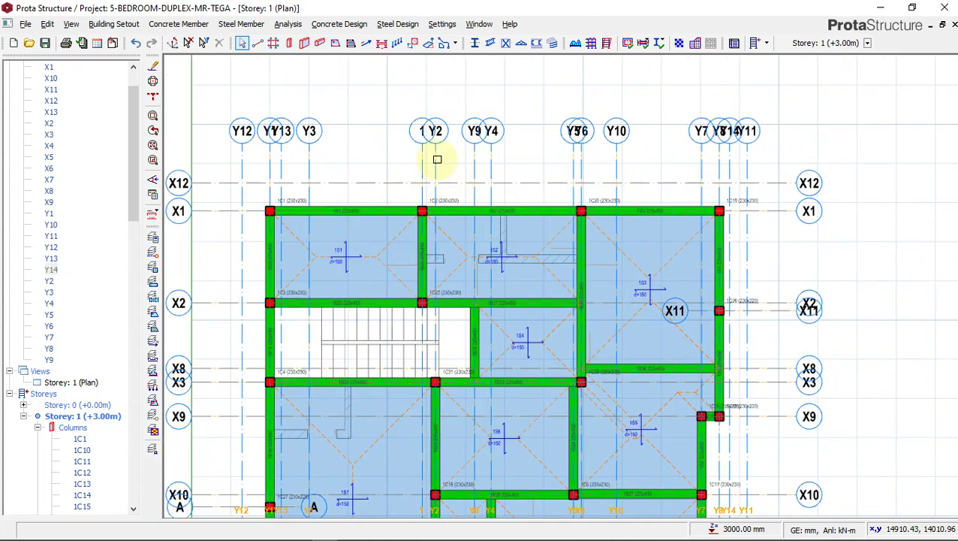
{"action": "left_click", "coordinate": [434, 156]}
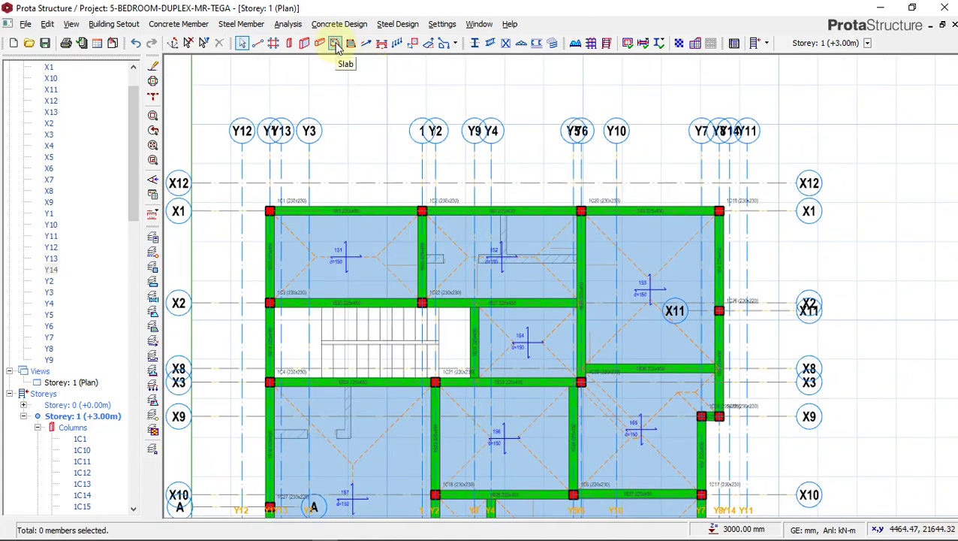
{"action": "left_click", "coordinate": [335, 44]}
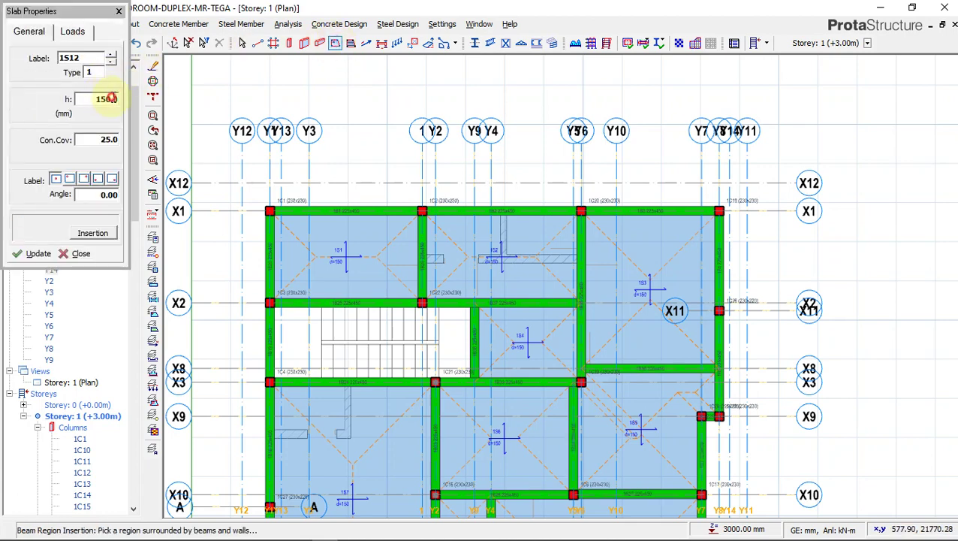
{"action": "double_click", "coordinate": [112, 98]}
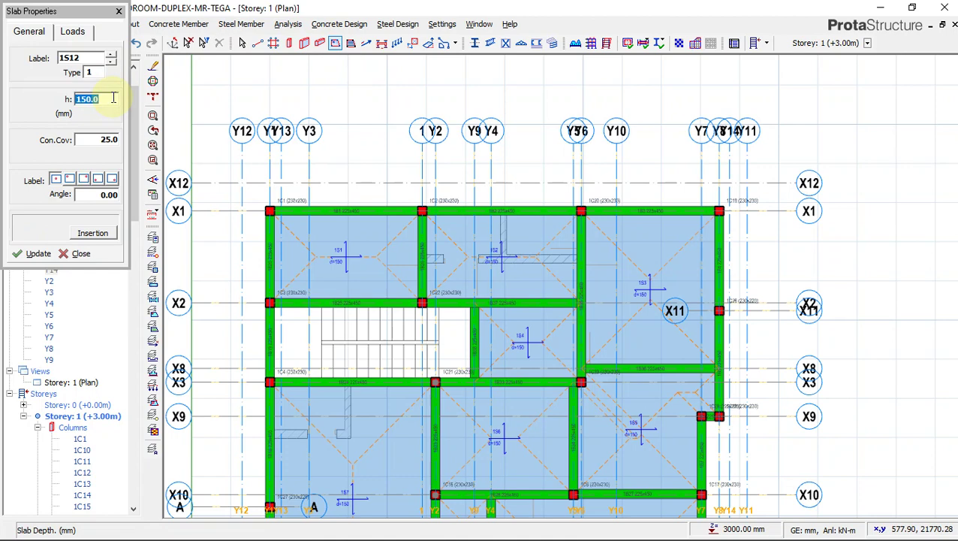
{"action": "double_click", "coordinate": [106, 140]}
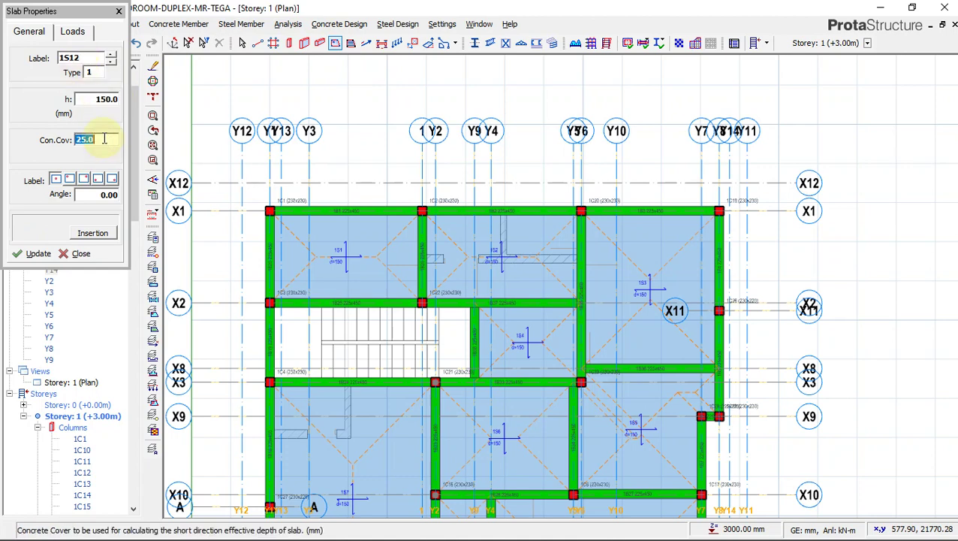
{"action": "left_click", "coordinate": [73, 33]}
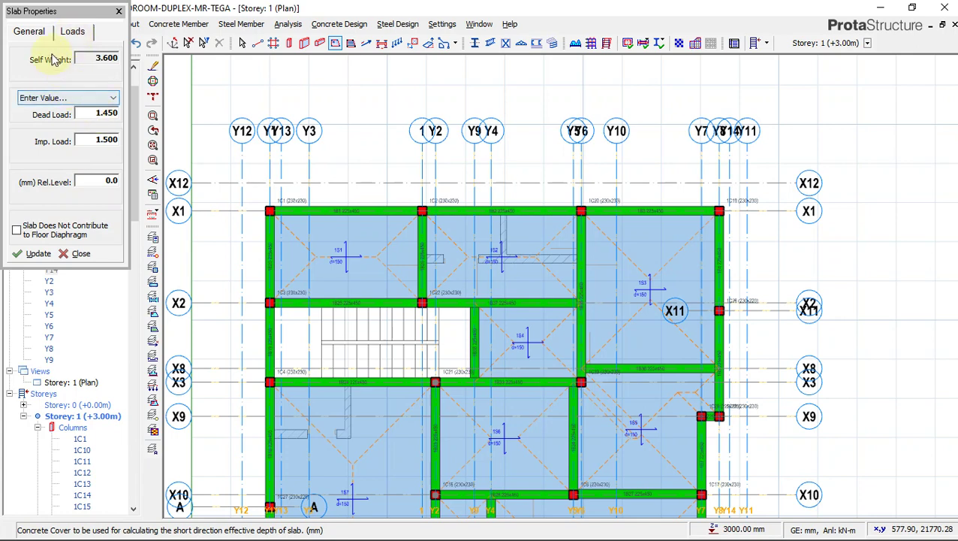
{"action": "left_click", "coordinate": [42, 33]}
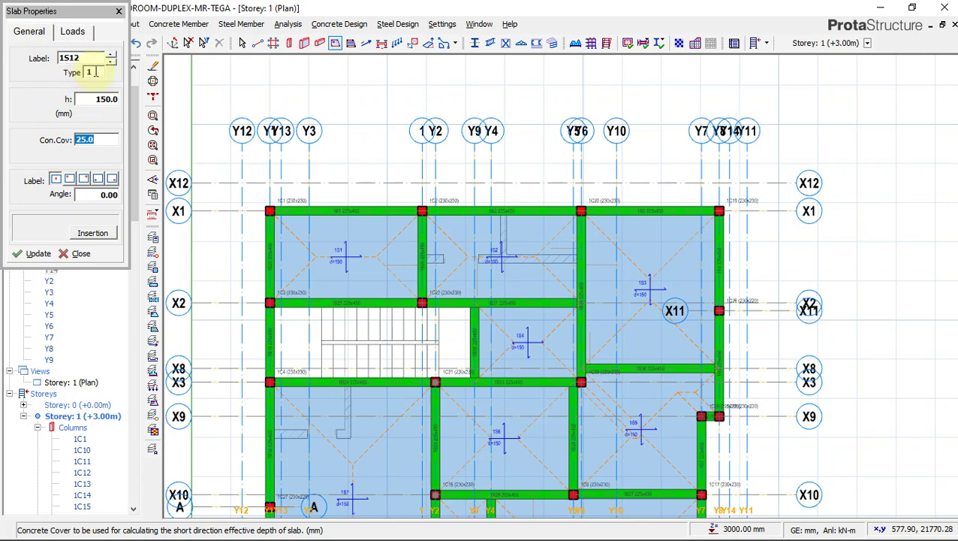
{"action": "left_click", "coordinate": [96, 71]}
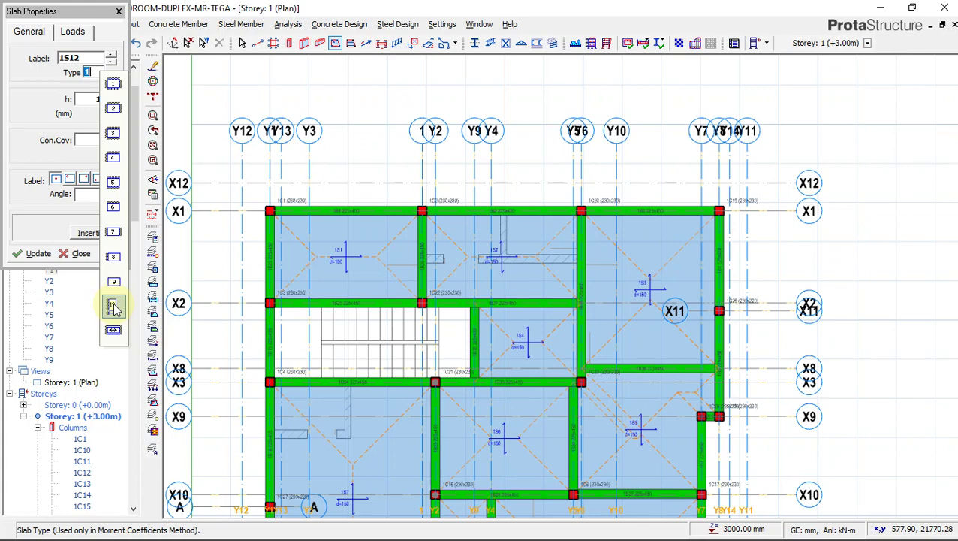
{"action": "left_click", "coordinate": [113, 308]}
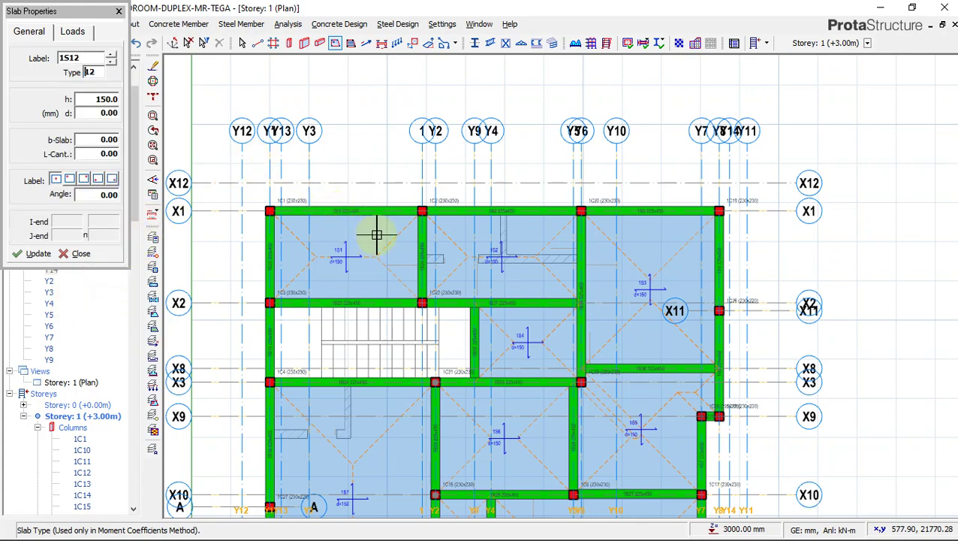
- Try to place the type 12 slab along beam 1B1 between columns 1C1 and 1C2
{"action": "scroll", "coordinate": [670, 132], "scroll_direction": "up", "scroll_amount": 3}
{"action": "scroll", "coordinate": [673, 154], "scroll_direction": "down", "scroll_amount": 3}
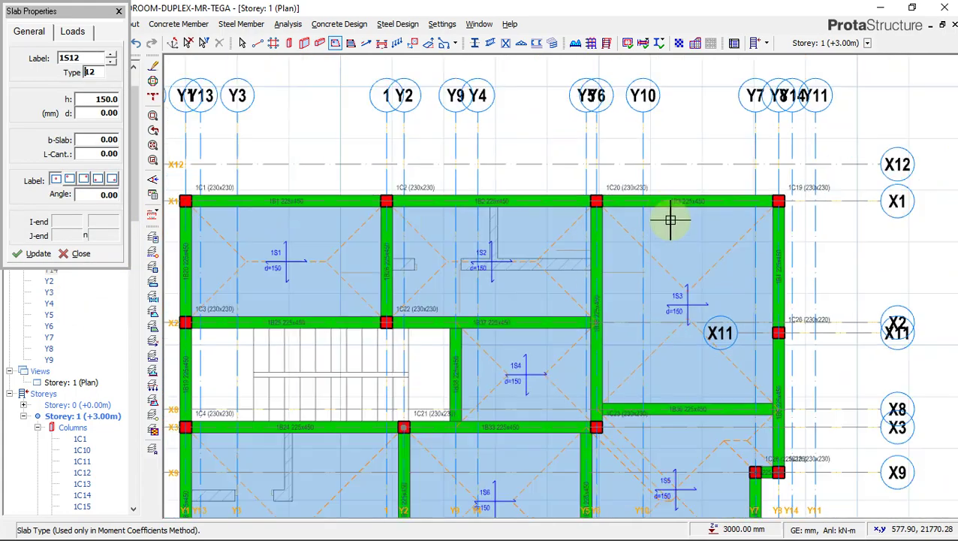
{"action": "scroll", "coordinate": [591, 171], "scroll_direction": "up", "scroll_amount": 3}
{"action": "scroll", "coordinate": [594, 245], "scroll_direction": "down", "scroll_amount": 3}
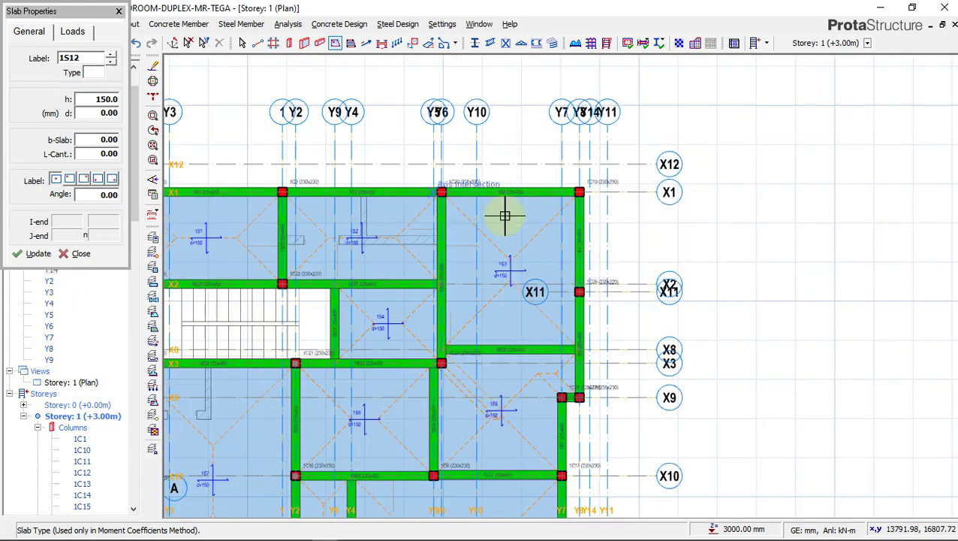
{"action": "scroll", "coordinate": [505, 154], "scroll_direction": "up", "scroll_amount": 3}
{"action": "scroll", "coordinate": [504, 221], "scroll_direction": "down", "scroll_amount": 3}
{"action": "scroll", "coordinate": [504, 221], "scroll_direction": "down", "scroll_amount": 2}
{"action": "scroll", "coordinate": [496, 182], "scroll_direction": "up", "scroll_amount": 3}
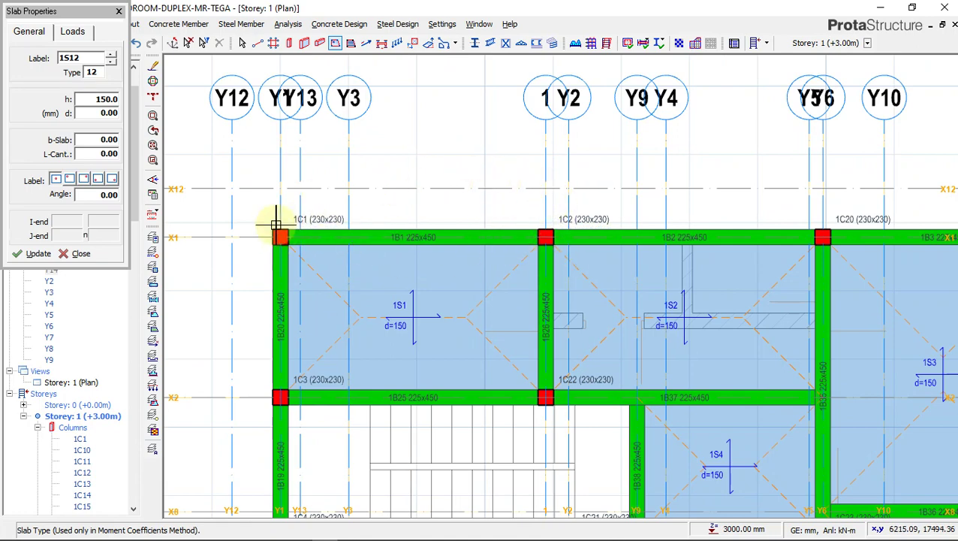
{"action": "scroll", "coordinate": [277, 224], "scroll_direction": "up", "scroll_amount": 2}
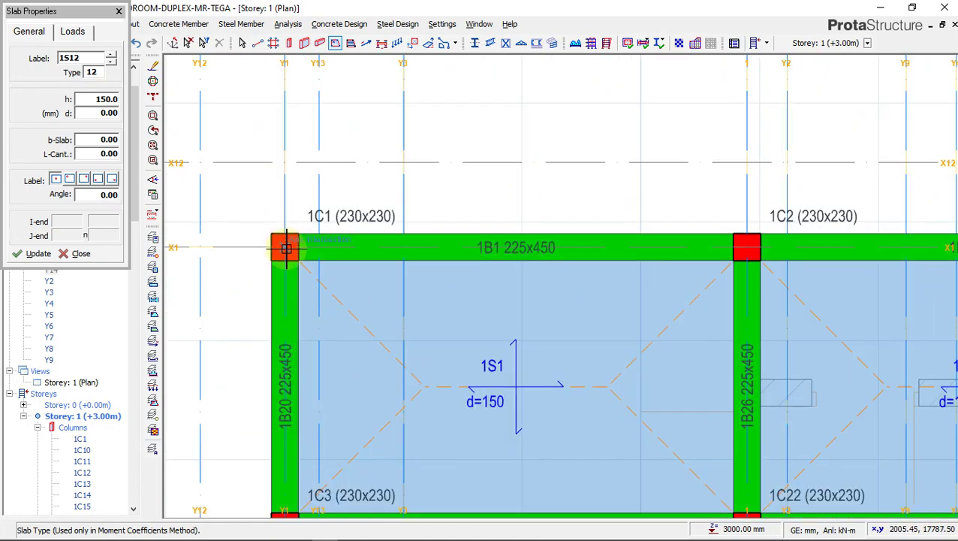
{"action": "left_click", "coordinate": [285, 248]}
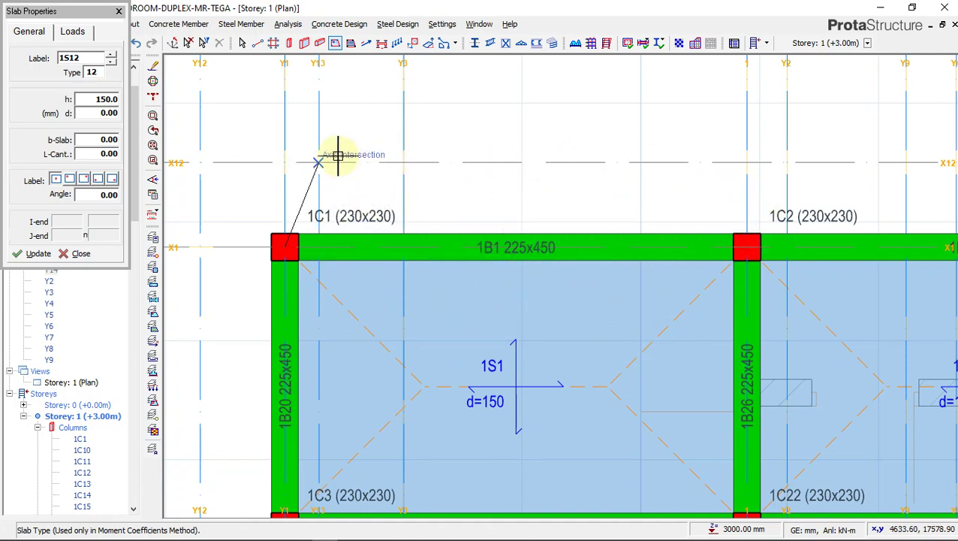
{"action": "left_click", "coordinate": [754, 246]}
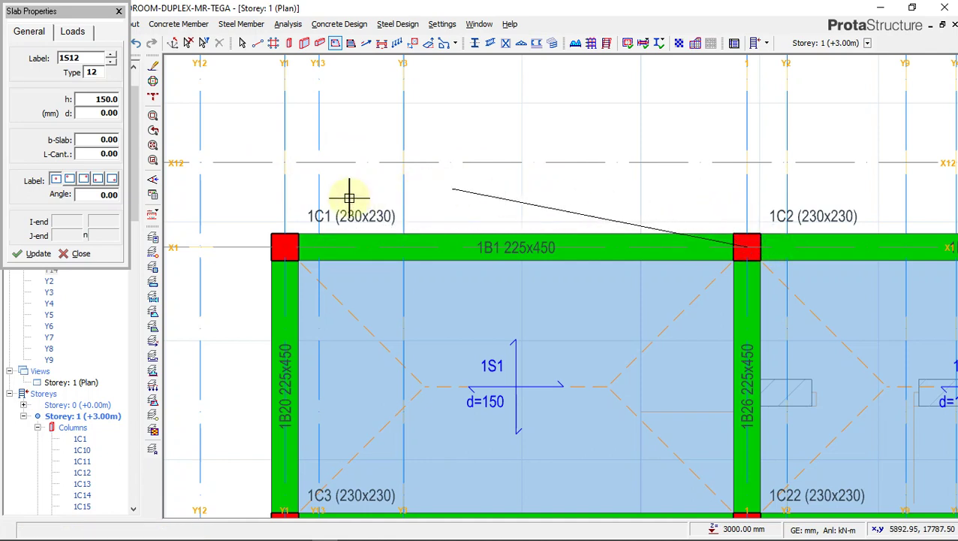
{"action": "left_click", "coordinate": [285, 248]}
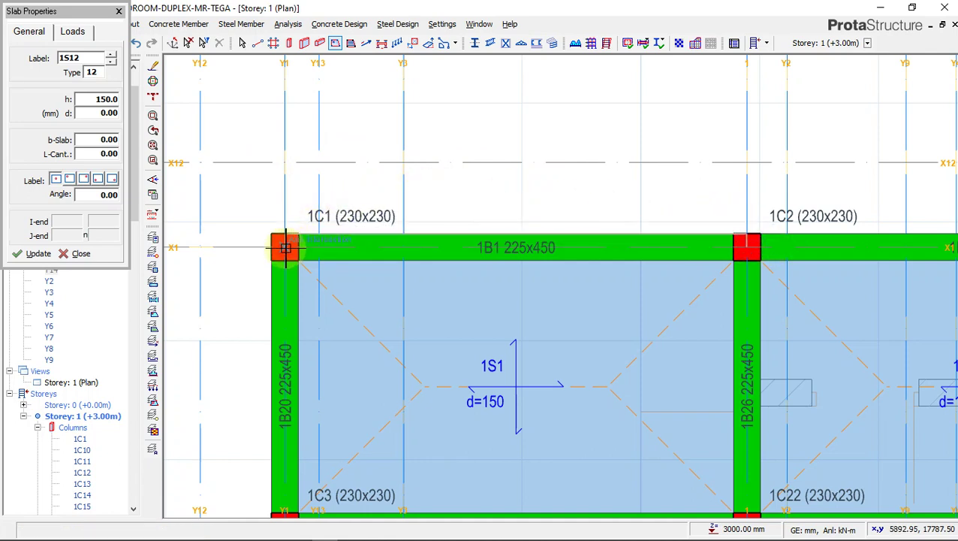
- Set the slab's cantilever length to 600 mm and try placing it on the inner side of beam 1B1
{"action": "left_click", "coordinate": [192, 179]}
{"action": "left_click", "coordinate": [110, 153]}
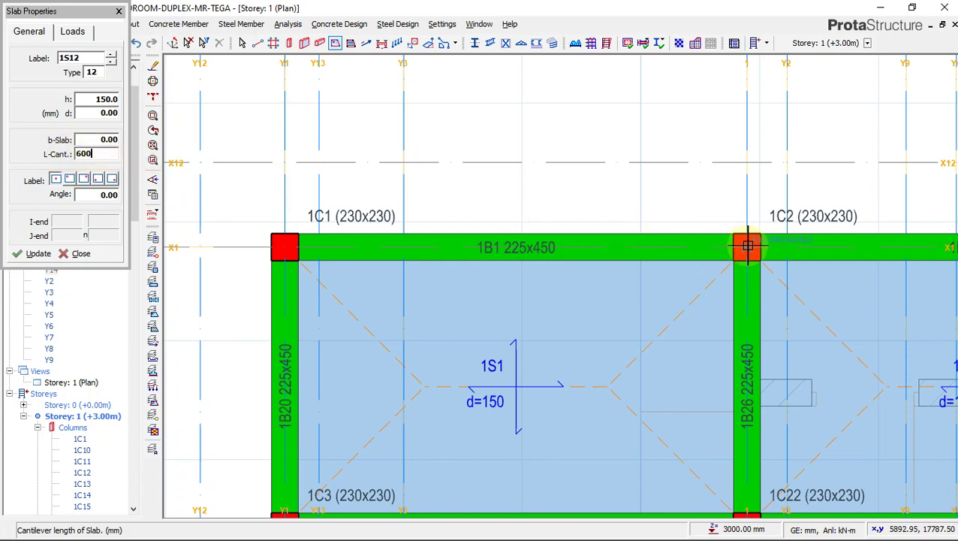
{"action": "key", "text": "Return"}
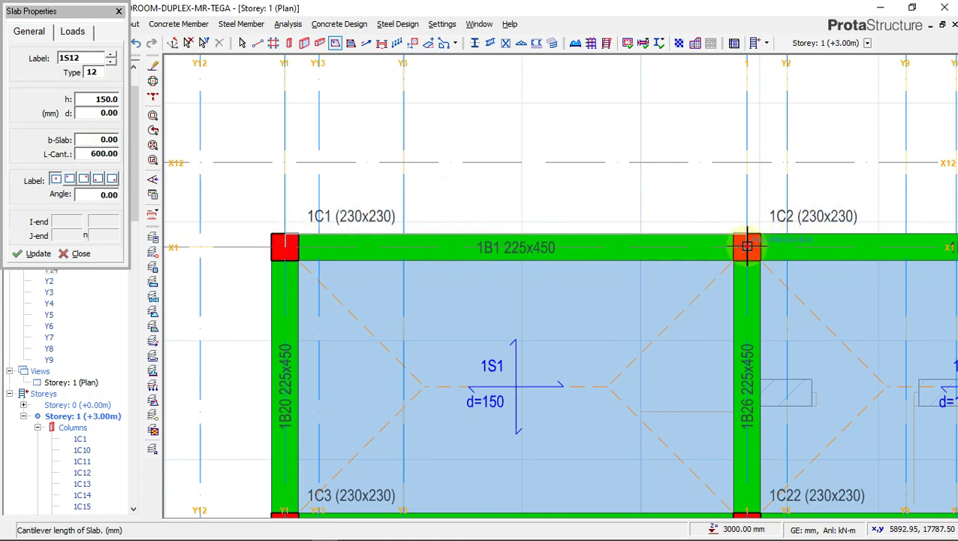
{"action": "left_click", "coordinate": [438, 252]}
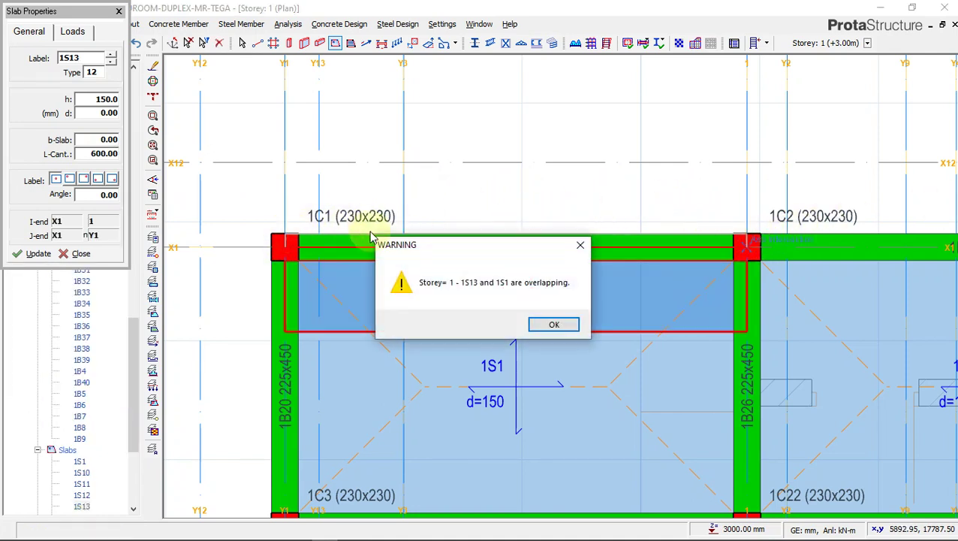
{"action": "key", "text": "Return"}
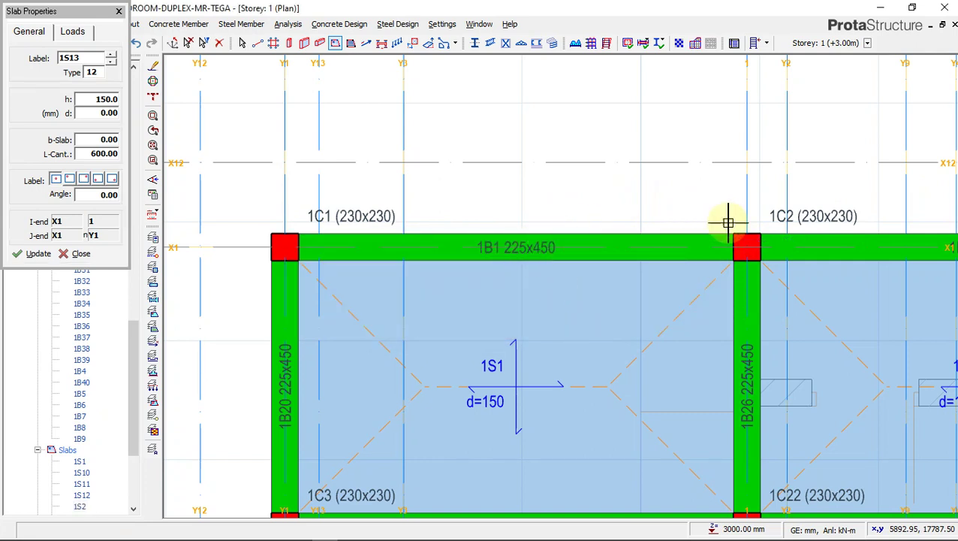
- Place the 600 mm cantilever slab on the outer side of beam 1B1, from column 1C2 to 1C1
{"action": "left_click", "coordinate": [750, 244]}
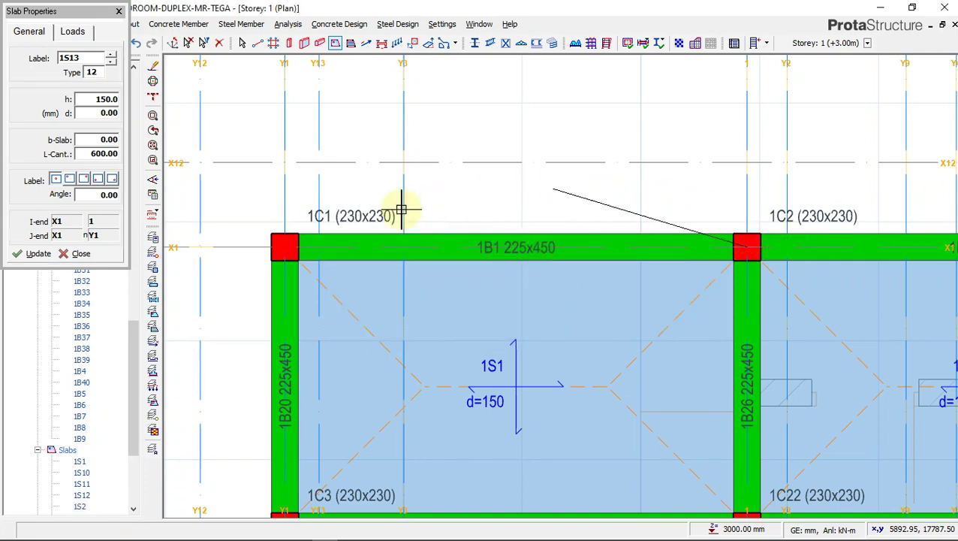
{"action": "left_click", "coordinate": [292, 246]}
{"action": "left_click", "coordinate": [304, 232]}
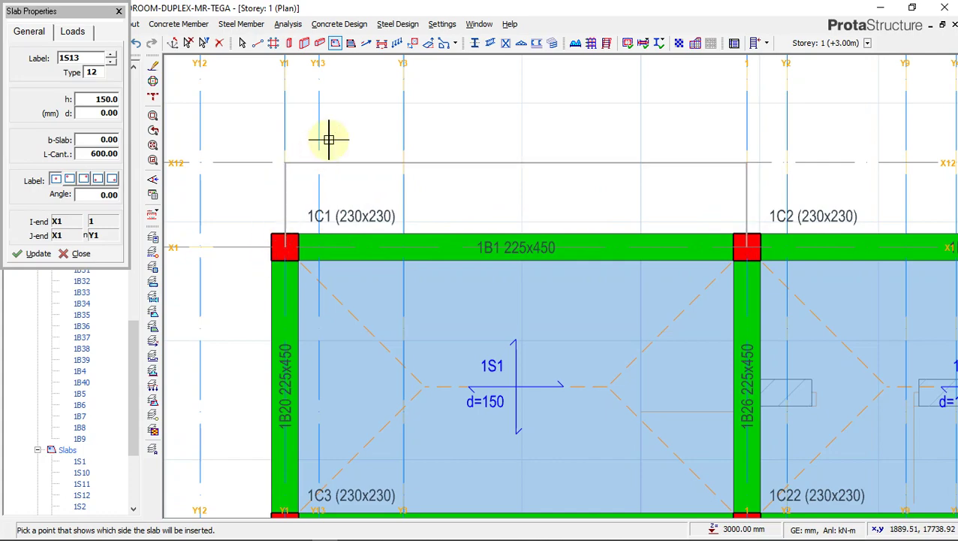
{"action": "left_click", "coordinate": [303, 186]}
- Add a 600 mm cantilever slab on the outer side of beam 1B2, from column 1C20 to 1C2
{"action": "scroll", "coordinate": [389, 60], "scroll_direction": "down", "scroll_amount": 5}
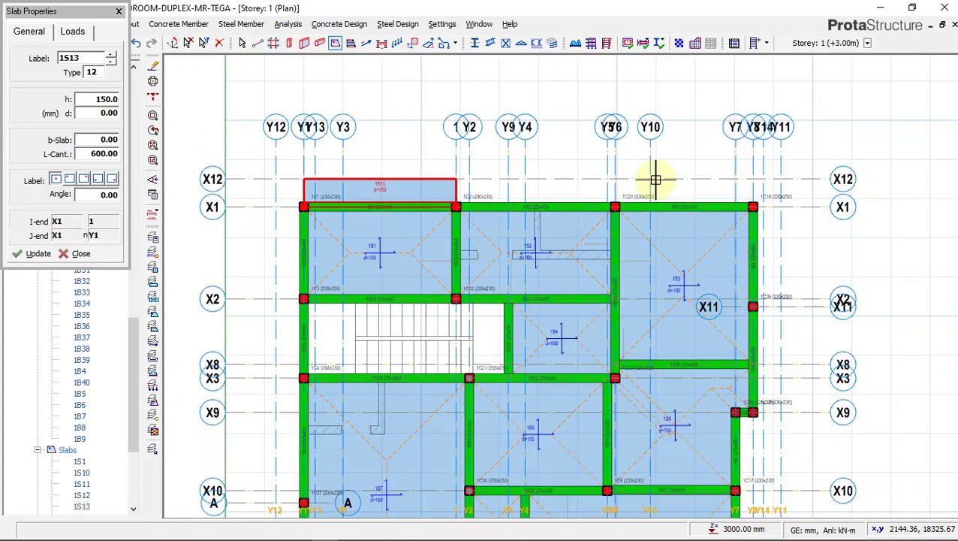
{"action": "scroll", "coordinate": [652, 60], "scroll_direction": "up", "scroll_amount": 4}
{"action": "left_click", "coordinate": [589, 228]}
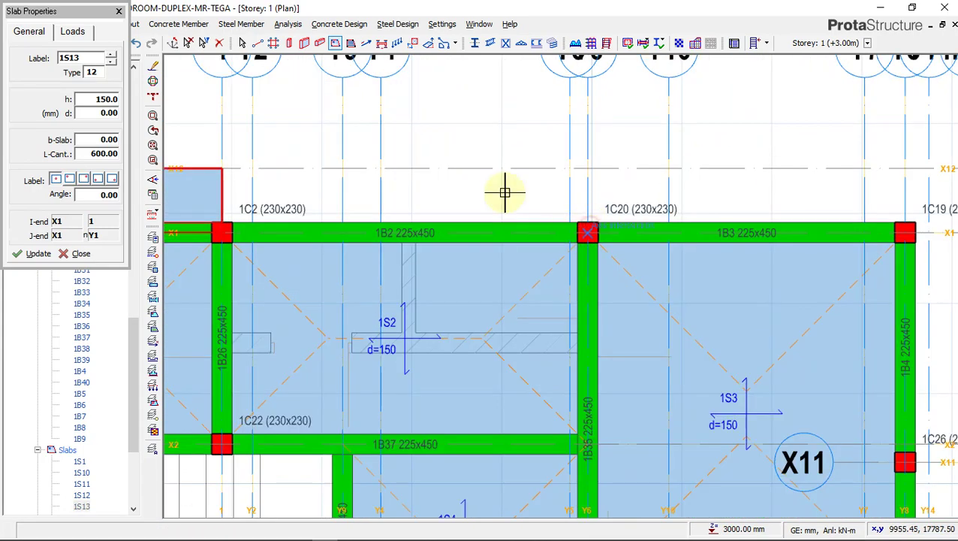
{"action": "left_click", "coordinate": [264, 165]}
- Add a 600 mm cantilever slab on the outer side of beam 1B3, from column 1C19 to 1C20, and end slab insertion
{"action": "scroll", "coordinate": [603, 154], "scroll_direction": "down", "scroll_amount": 3}
{"action": "scroll", "coordinate": [703, 227], "scroll_direction": "up", "scroll_amount": 3}
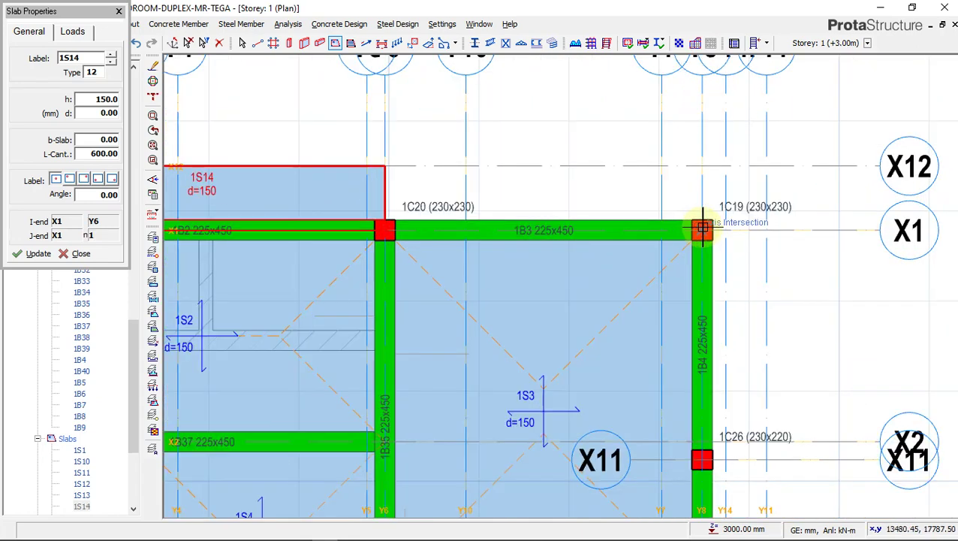
{"action": "left_click", "coordinate": [703, 228]}
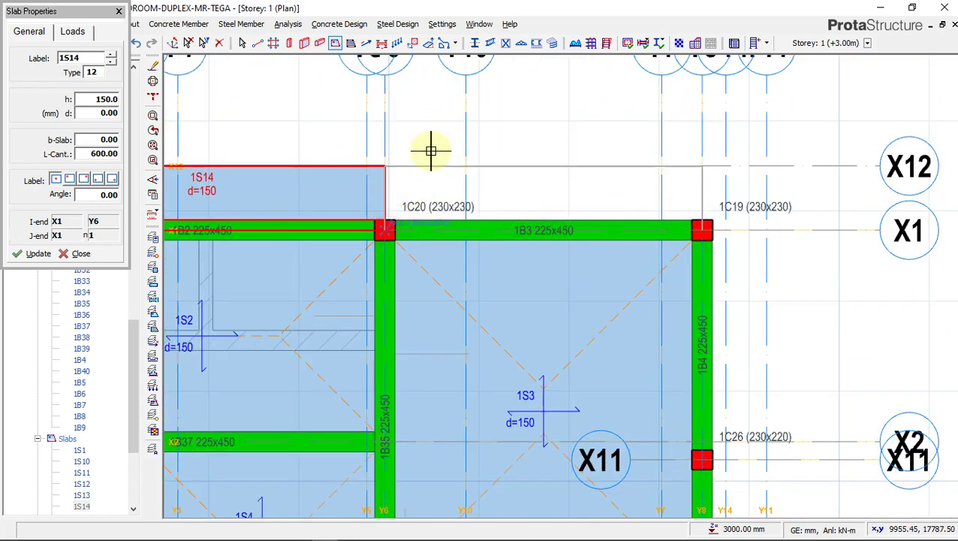
{"action": "left_click", "coordinate": [463, 106]}
{"action": "scroll", "coordinate": [573, 139], "scroll_direction": "down", "scroll_amount": 3}
{"action": "scroll", "coordinate": [558, 130], "scroll_direction": "up", "scroll_amount": 3}
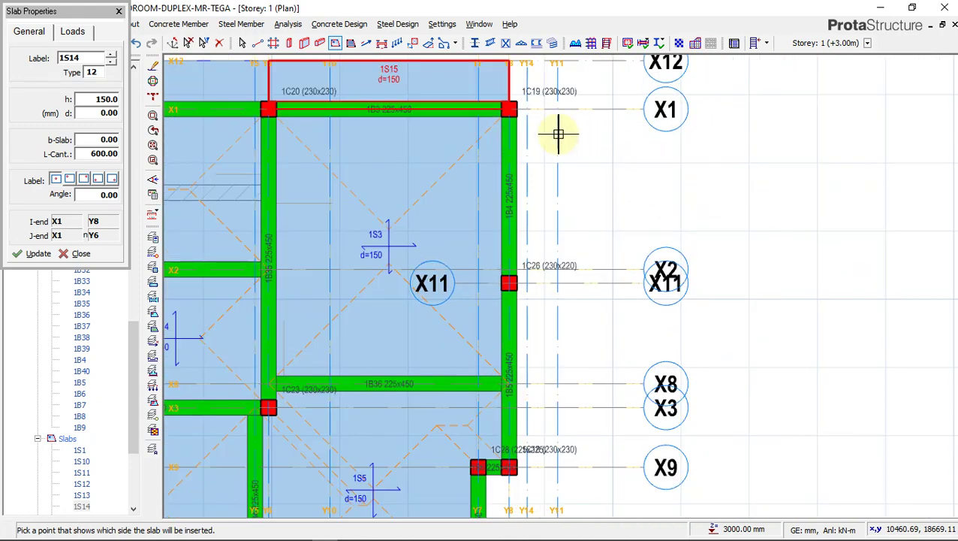
{"action": "scroll", "coordinate": [591, 207], "scroll_direction": "down", "scroll_amount": 1}
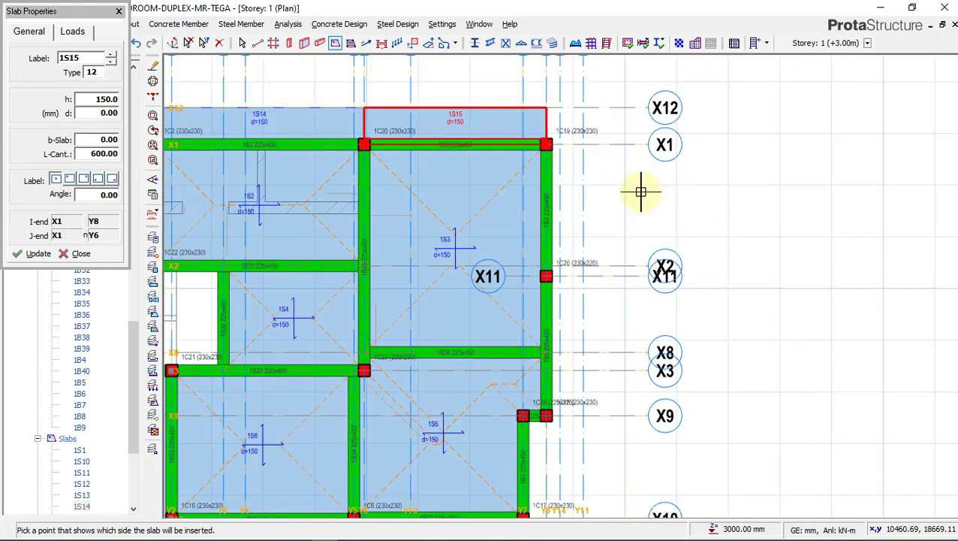
{"action": "scroll", "coordinate": [679, 201], "scroll_direction": "down", "scroll_amount": 1}
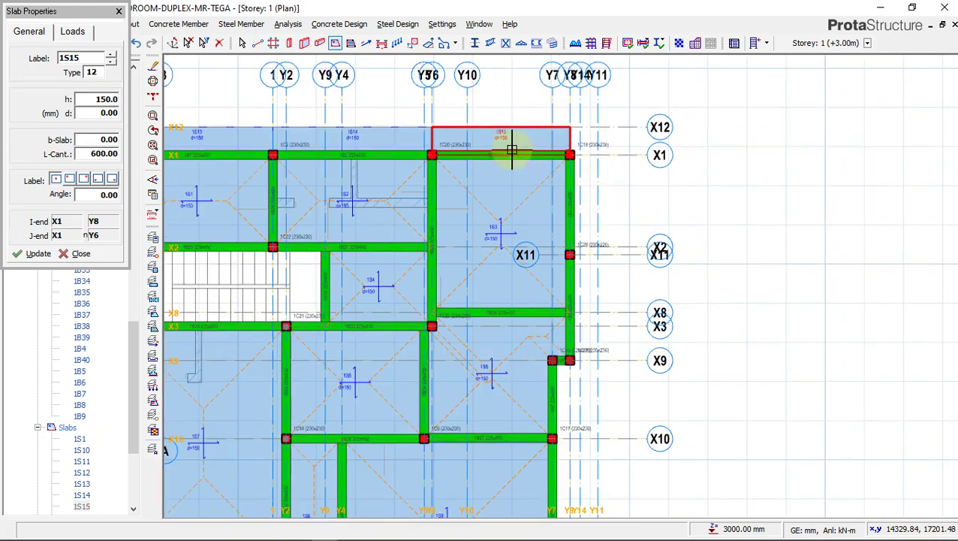
{"action": "key", "text": "Escape"}
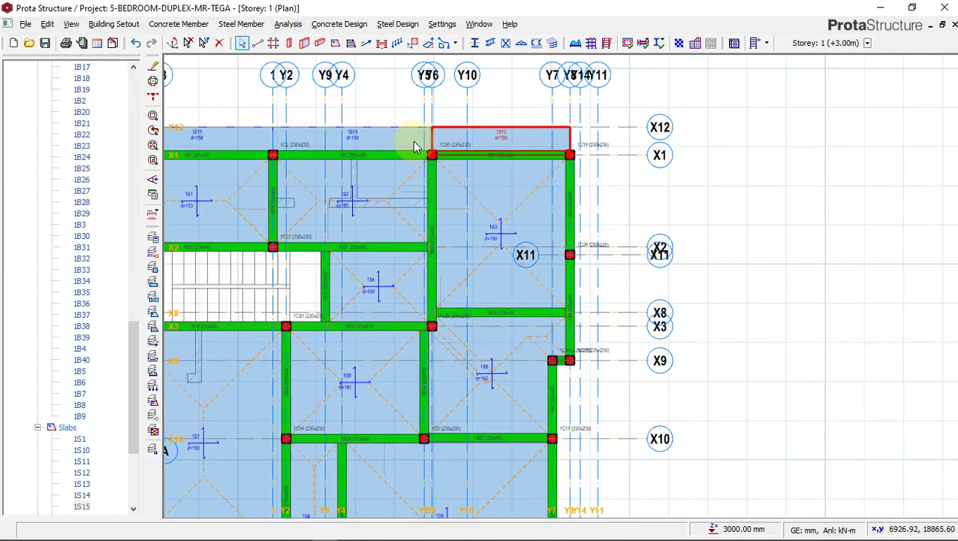
- Give cantilever slab 1S15 outside beam 1B3 a parapet load of 9.81 kN/m and close its properties
{"action": "scroll", "coordinate": [416, 144], "scroll_direction": "up", "scroll_amount": 1}
{"action": "scroll", "coordinate": [442, 115], "scroll_direction": "up", "scroll_amount": 2}
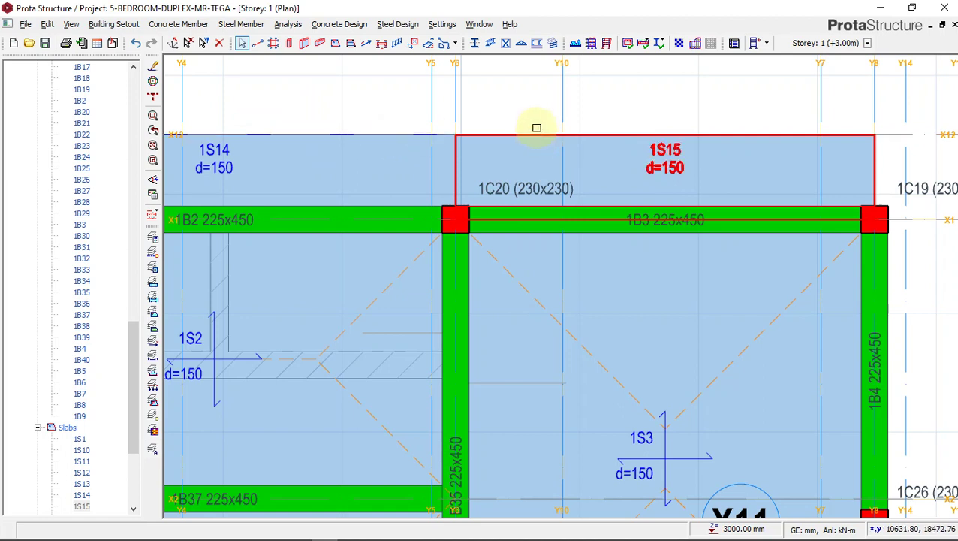
{"action": "right_click", "coordinate": [565, 139]}
{"action": "left_click", "coordinate": [568, 152]}
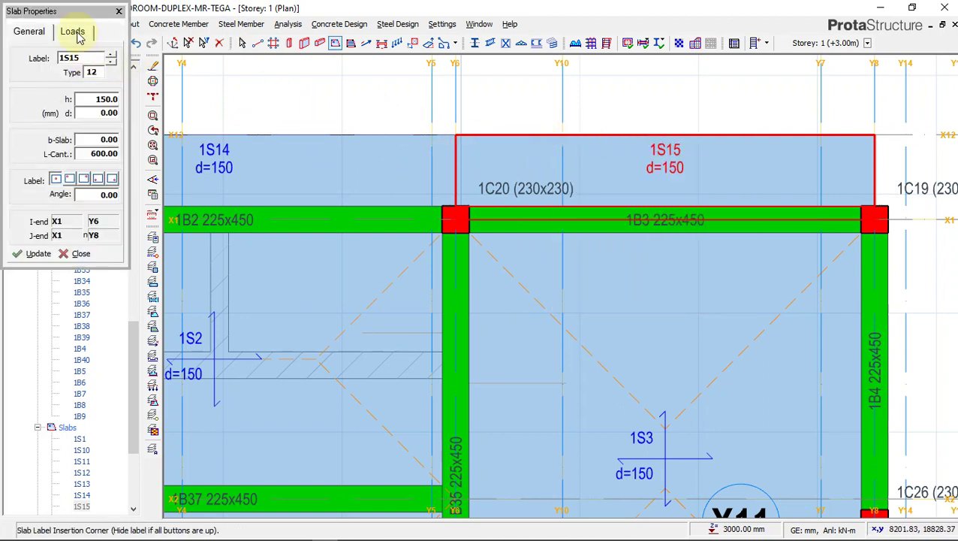
{"action": "left_click", "coordinate": [74, 32]}
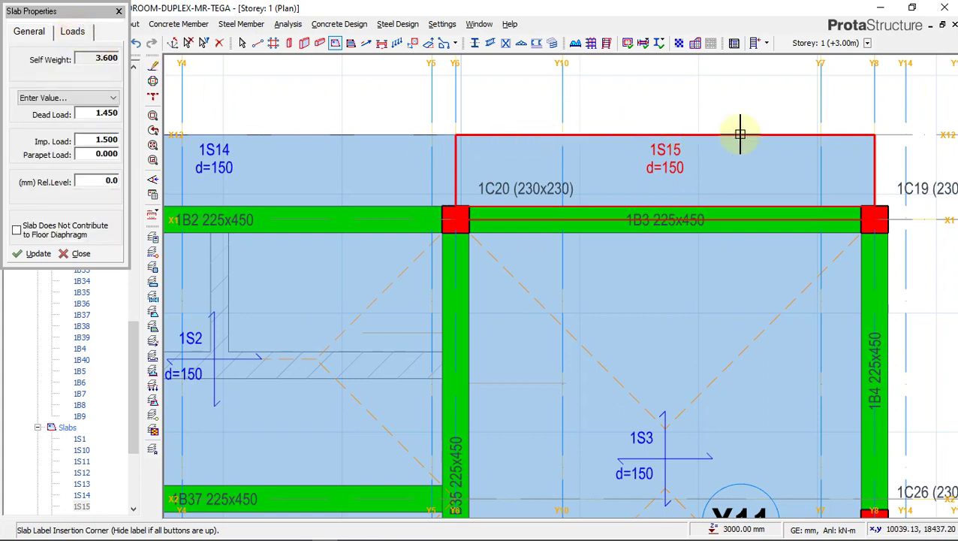
{"action": "left_click", "coordinate": [106, 153]}
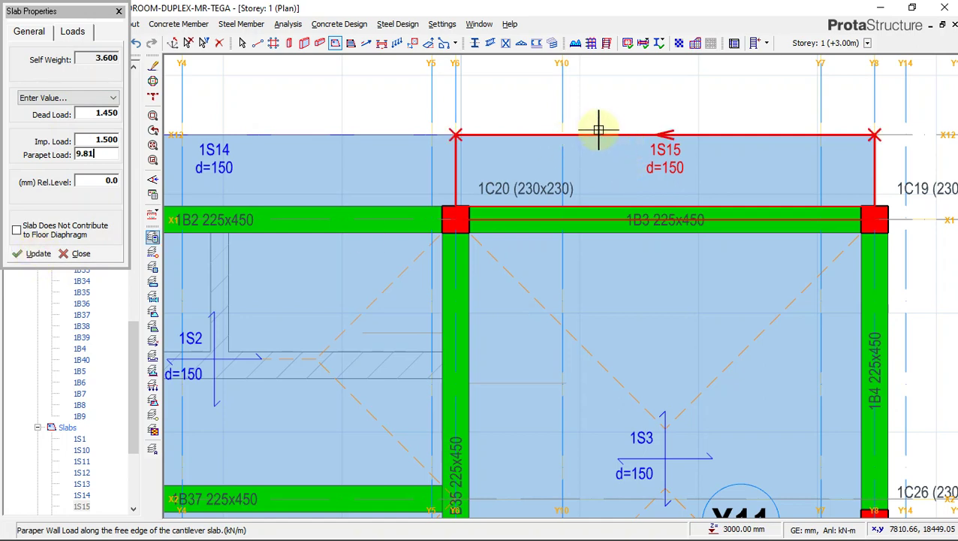
{"action": "scroll", "coordinate": [717, 125], "scroll_direction": "down", "scroll_amount": 3}
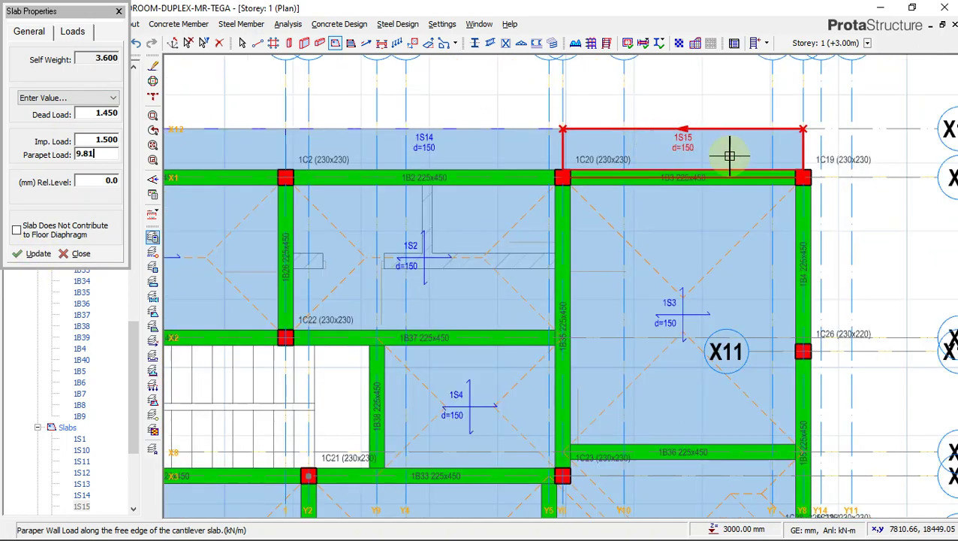
{"action": "scroll", "coordinate": [518, 143], "scroll_direction": "up", "scroll_amount": 2}
{"action": "key", "text": "Escape"}
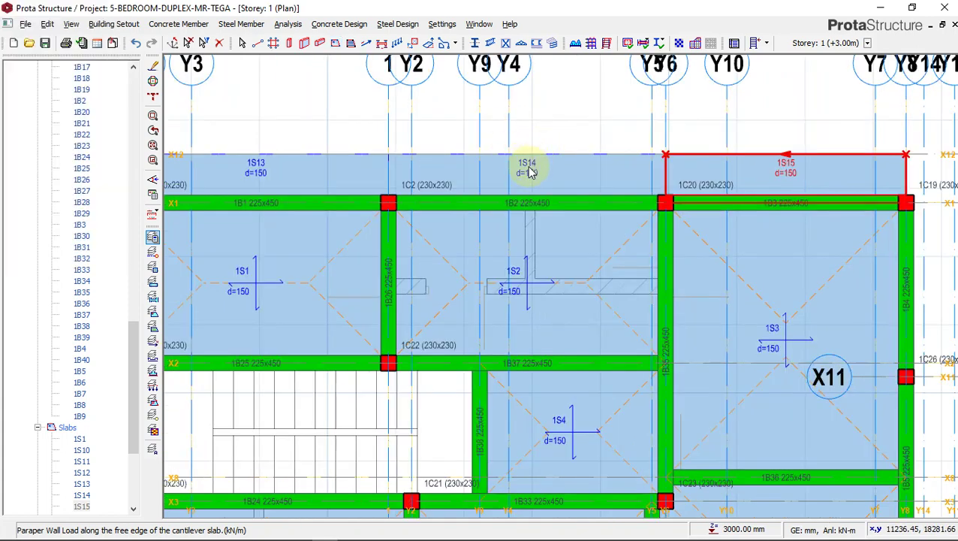
- Set the parapet load of cantilever slab 1S14 outside beam 1B2 to 9.81 kN/m
{"action": "scroll", "coordinate": [528, 164], "scroll_direction": "up", "scroll_amount": 2}
{"action": "left_click", "coordinate": [532, 135]}
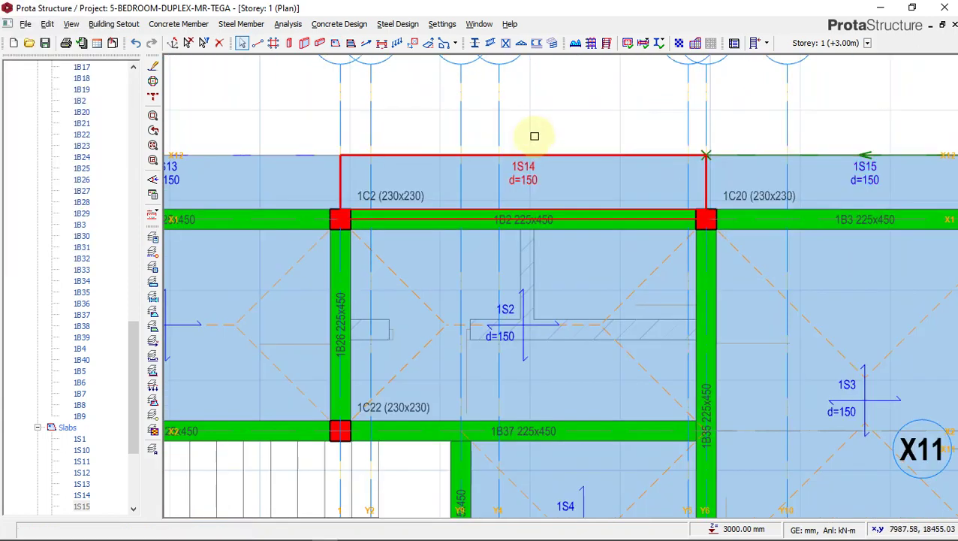
{"action": "right_click", "coordinate": [535, 135]}
{"action": "left_click", "coordinate": [585, 146]}
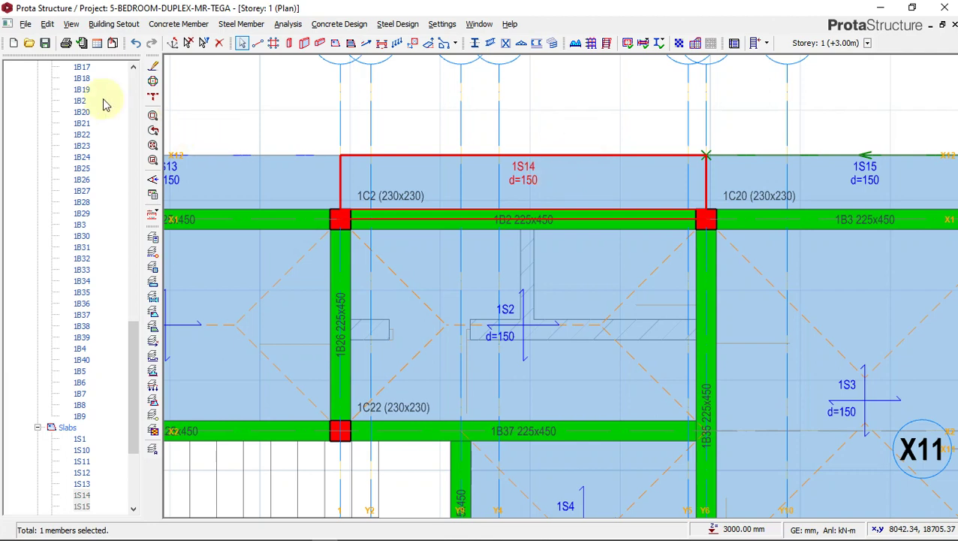
{"action": "left_click", "coordinate": [73, 34]}
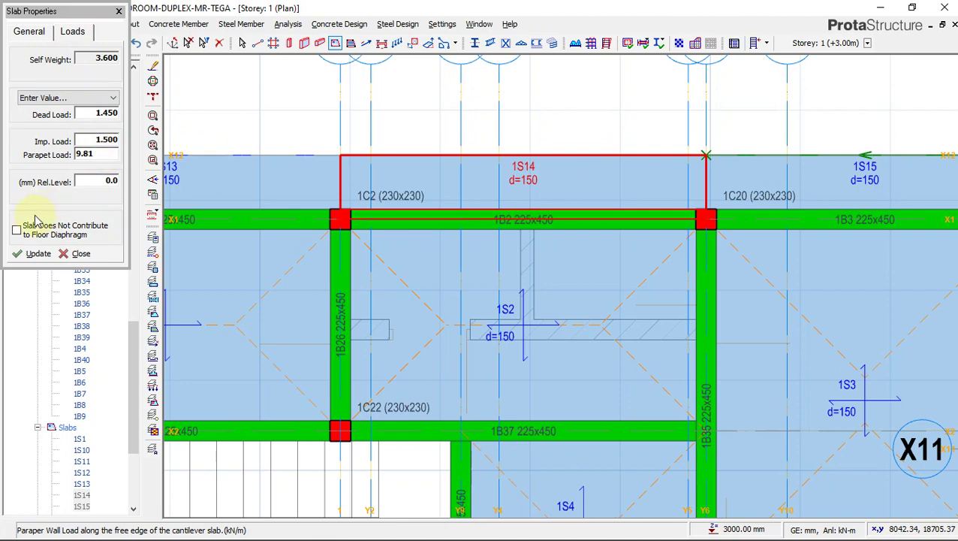
{"action": "left_click", "coordinate": [64, 254]}
- Apply a 9.81 kN/m parapet load to cantilever slab 1S13 outside beam 1B1
{"action": "left_click", "coordinate": [240, 160]}
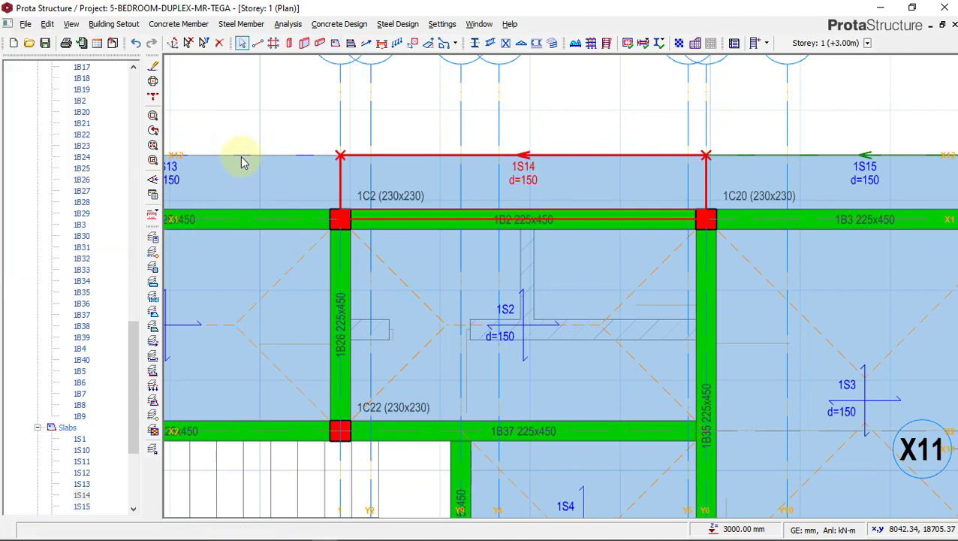
{"action": "right_click", "coordinate": [258, 153]}
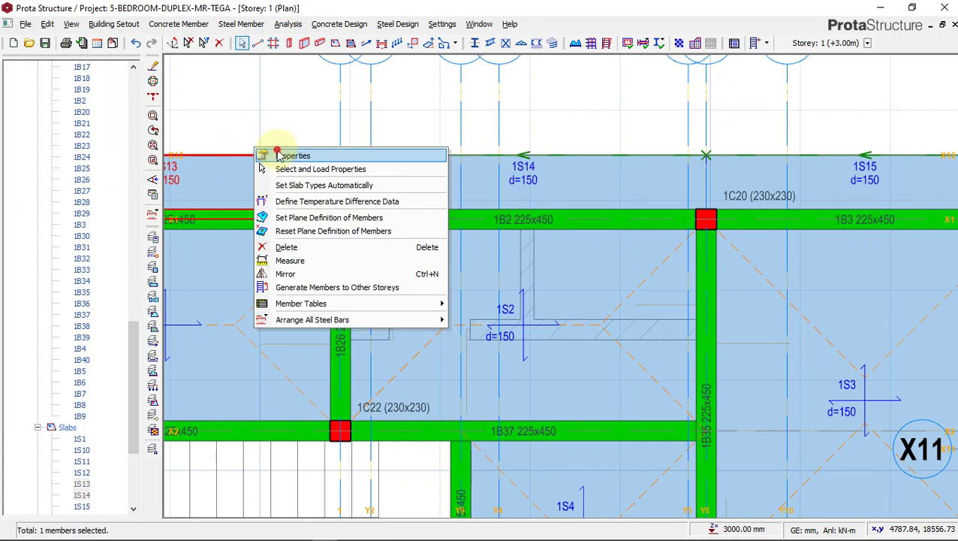
{"action": "left_click", "coordinate": [277, 153]}
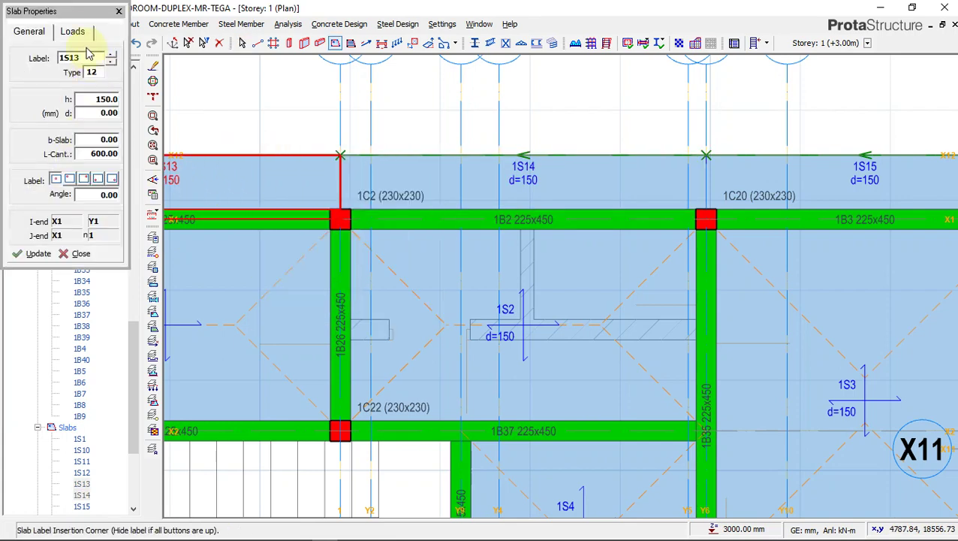
{"action": "left_click", "coordinate": [81, 30]}
{"action": "left_click", "coordinate": [99, 153]}
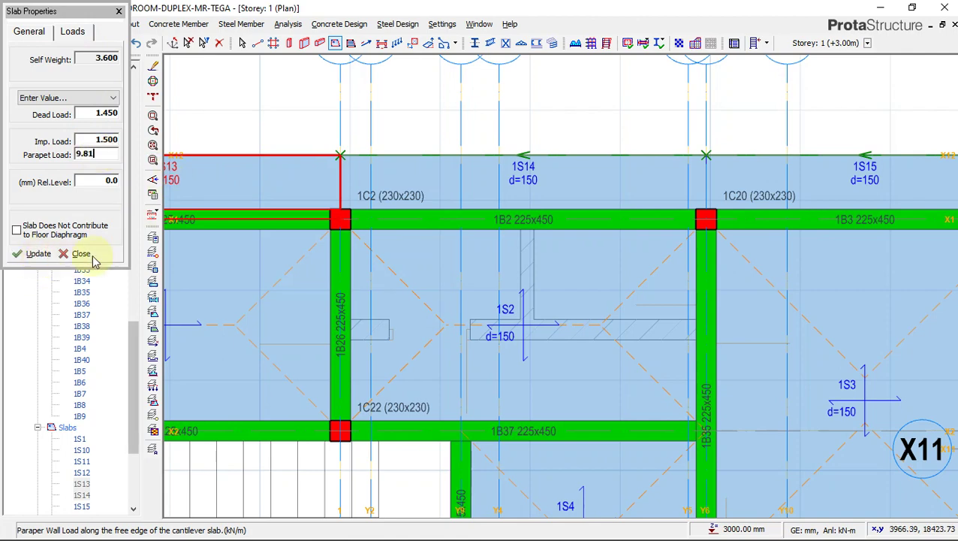
- Add a cantilever slab with the 9.81 kN/m parapet load on the outer side of beam 1B4, between columns 1C19 and 1C26
{"action": "scroll", "coordinate": [420, 143], "scroll_direction": "down", "scroll_amount": 5}
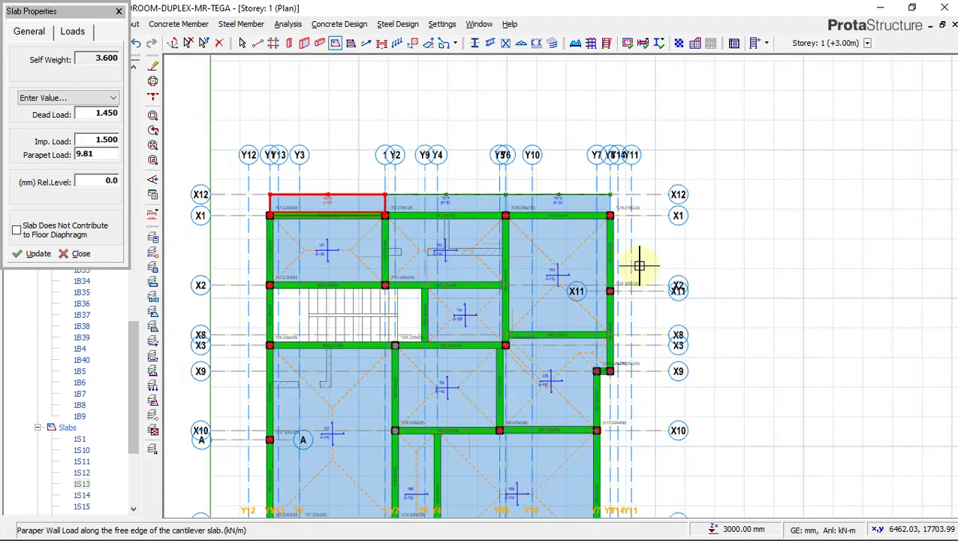
{"action": "scroll", "coordinate": [638, 171], "scroll_direction": "up", "scroll_amount": 5}
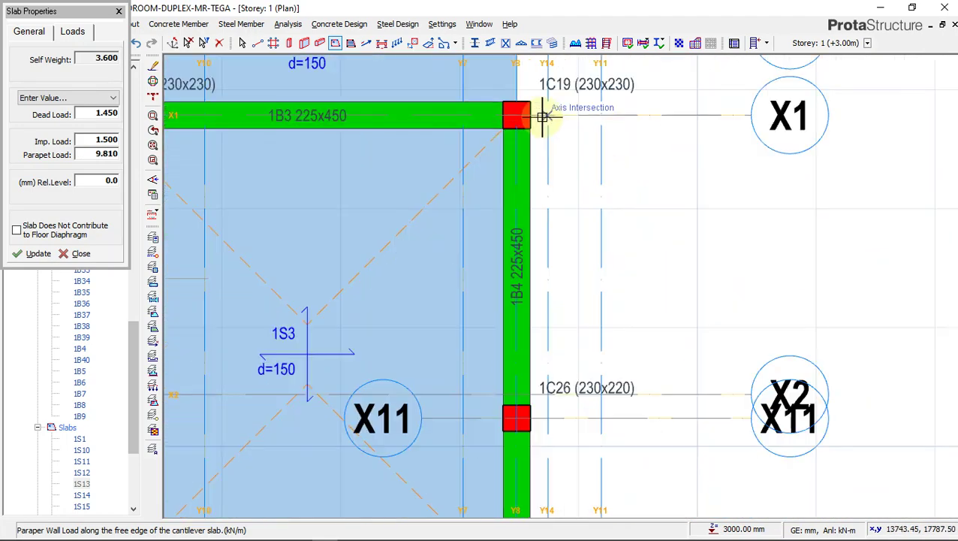
{"action": "scroll", "coordinate": [552, 164], "scroll_direction": "down", "scroll_amount": 3}
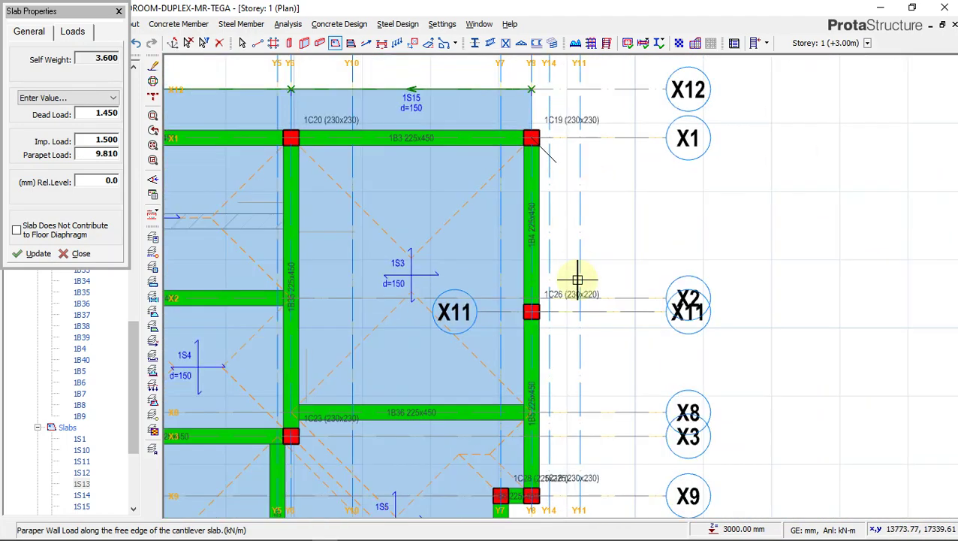
{"action": "scroll", "coordinate": [534, 310], "scroll_direction": "up", "scroll_amount": 3}
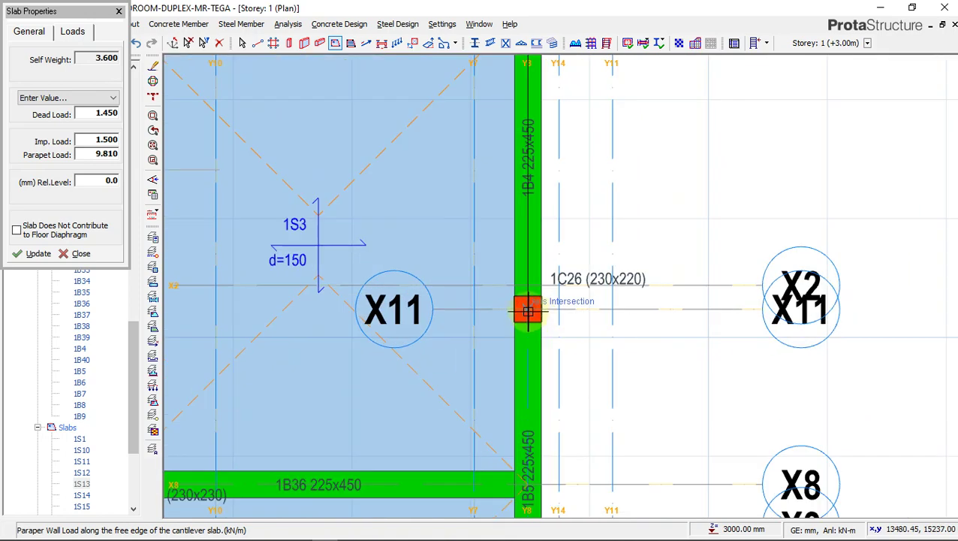
{"action": "scroll", "coordinate": [529, 315], "scroll_direction": "down", "scroll_amount": 3}
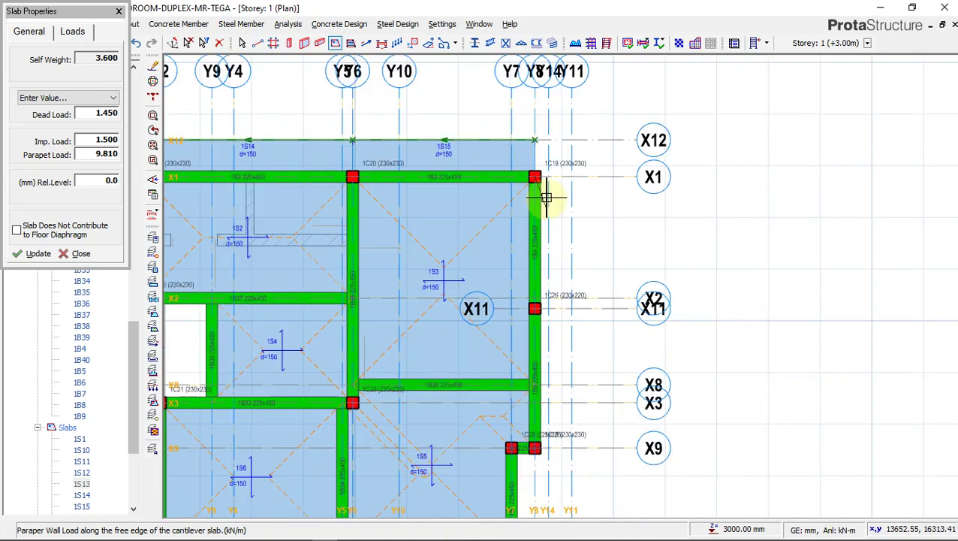
{"action": "scroll", "coordinate": [534, 178], "scroll_direction": "up", "scroll_amount": 2}
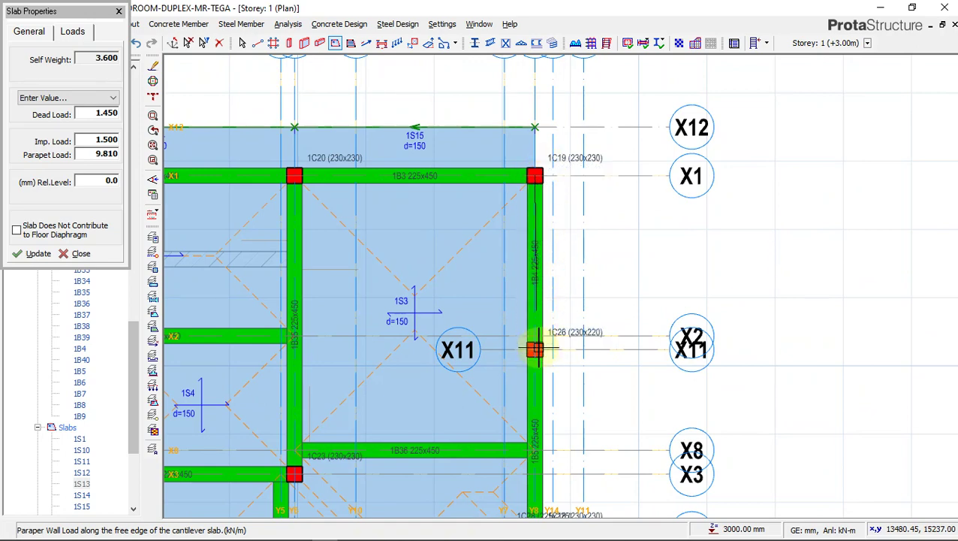
{"action": "scroll", "coordinate": [526, 160], "scroll_direction": "down", "scroll_amount": 2}
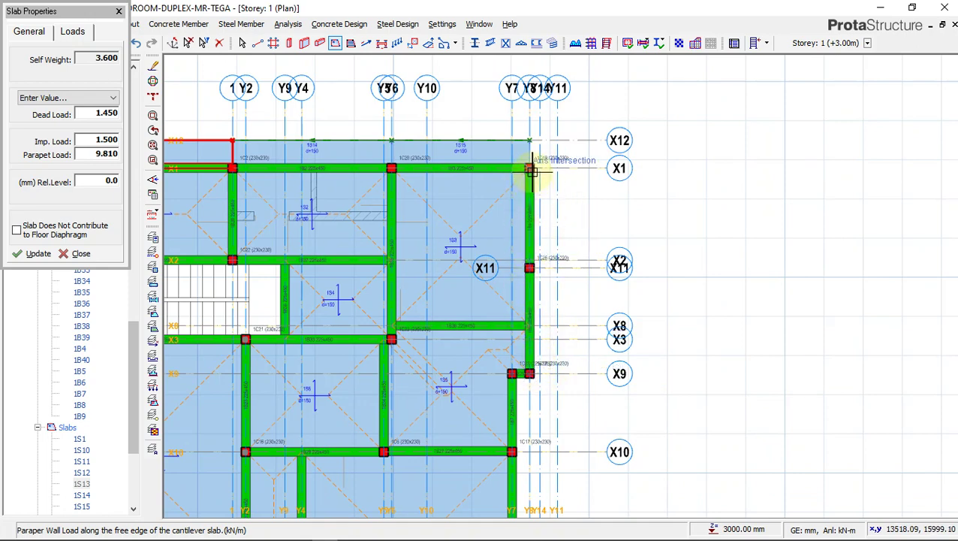
{"action": "scroll", "coordinate": [538, 256], "scroll_direction": "up", "scroll_amount": 2}
{"action": "left_click", "coordinate": [526, 280]}
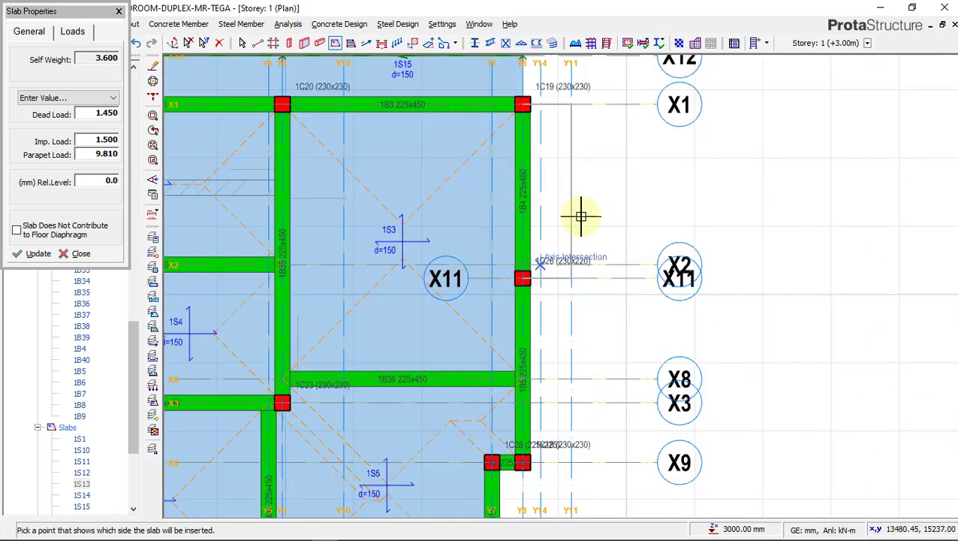
{"action": "scroll", "coordinate": [584, 113], "scroll_direction": "down", "scroll_amount": 2}
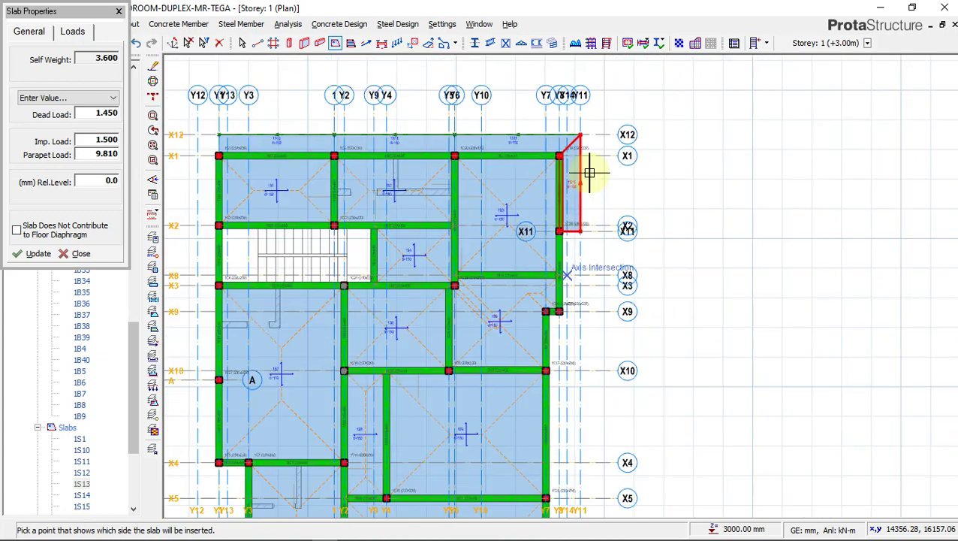
{"action": "scroll", "coordinate": [583, 139], "scroll_direction": "up", "scroll_amount": 1}
{"action": "scroll", "coordinate": [582, 139], "scroll_direction": "up", "scroll_amount": 1}
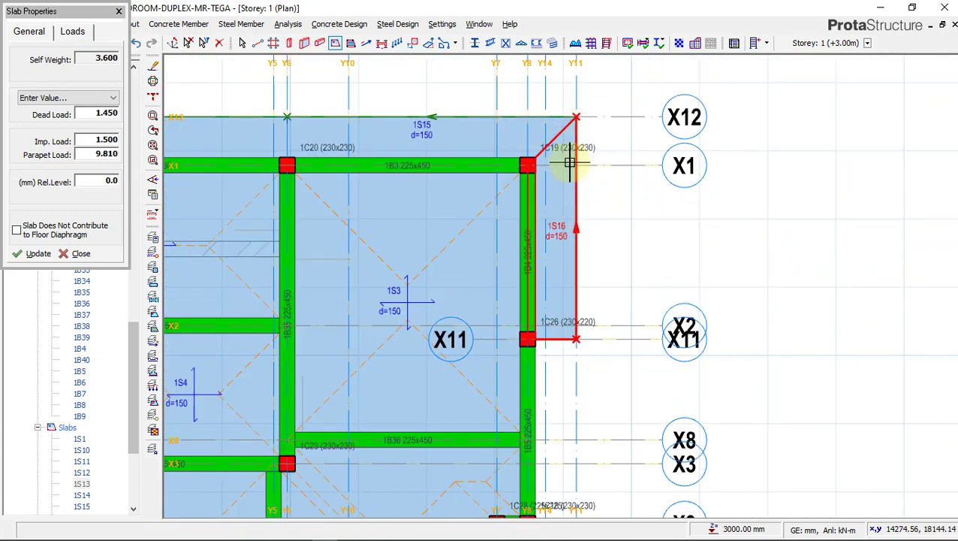
- Switch to AutoCAD to examine the 600 mm slab outline around the floor plan, and return to ProtaStructure
{"action": "scroll", "coordinate": [569, 160], "scroll_direction": "down", "scroll_amount": 1}
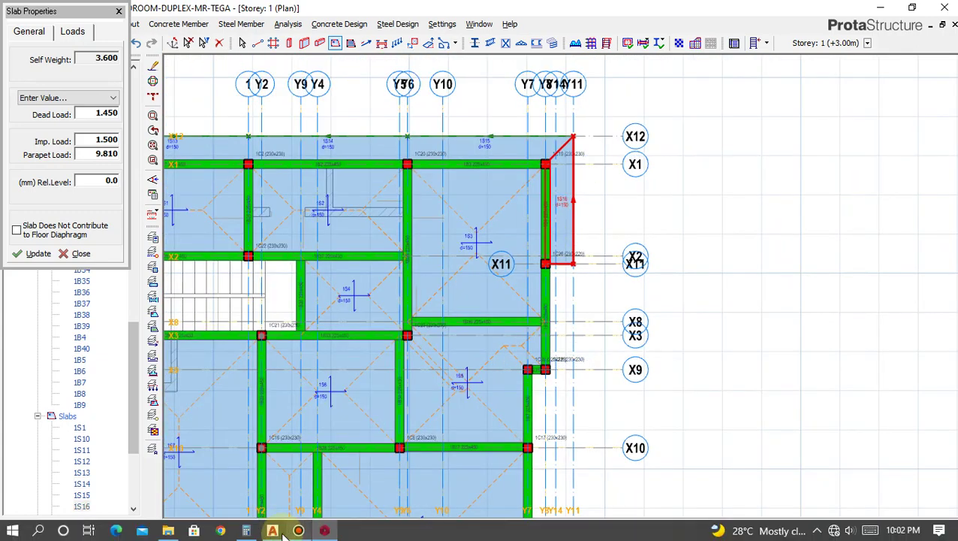
{"action": "left_click", "coordinate": [274, 532]}
{"action": "scroll", "coordinate": [443, 353], "scroll_direction": "down", "scroll_amount": 4}
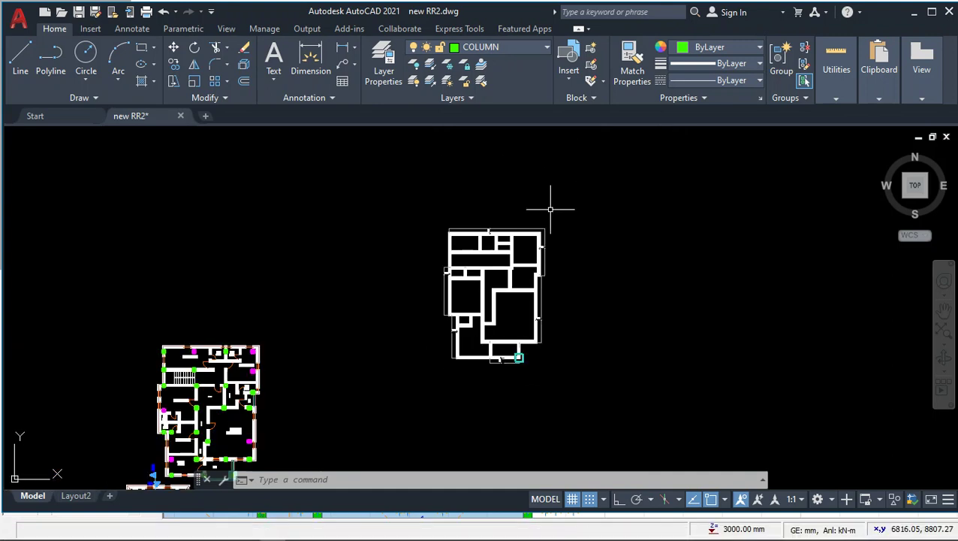
{"action": "scroll", "coordinate": [541, 218], "scroll_direction": "up", "scroll_amount": 5}
{"action": "scroll", "coordinate": [515, 254], "scroll_direction": "up", "scroll_amount": 4}
{"action": "scroll", "coordinate": [571, 267], "scroll_direction": "down", "scroll_amount": 4}
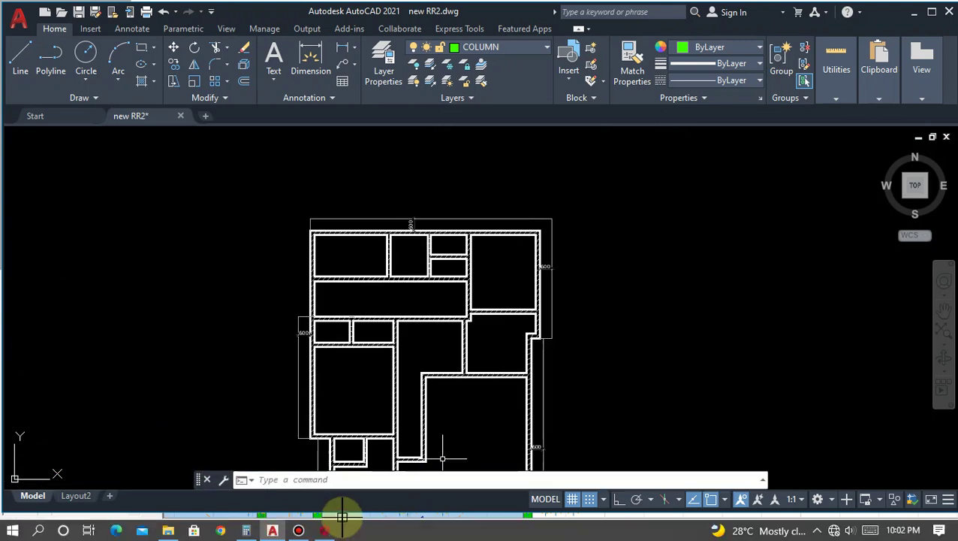
{"action": "left_click", "coordinate": [333, 532]}
- Add a cantilever slab on the outer side of beam 1B5, from column 1C26 to the column at axes X9 and Y8
{"action": "scroll", "coordinate": [552, 199], "scroll_direction": "down", "scroll_amount": 2}
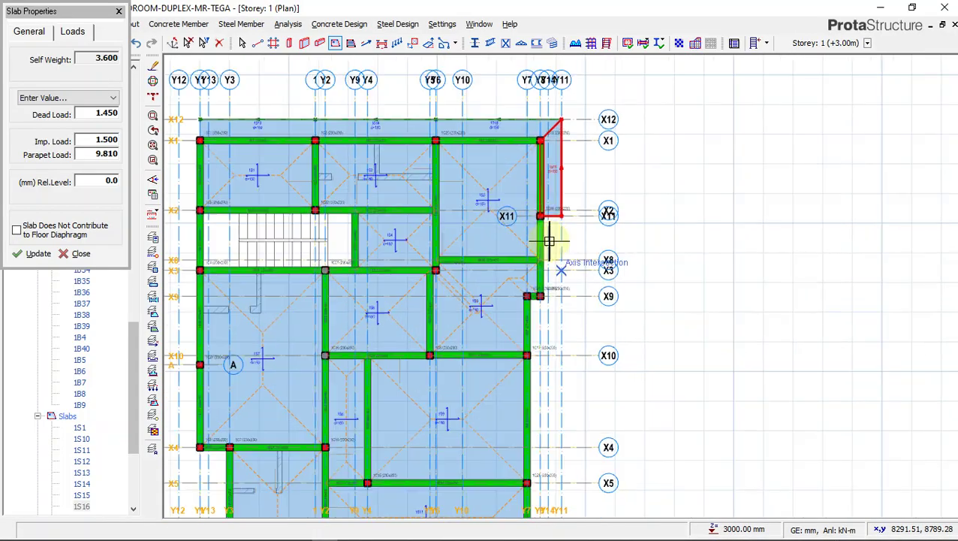
{"action": "scroll", "coordinate": [546, 208], "scroll_direction": "up", "scroll_amount": 4}
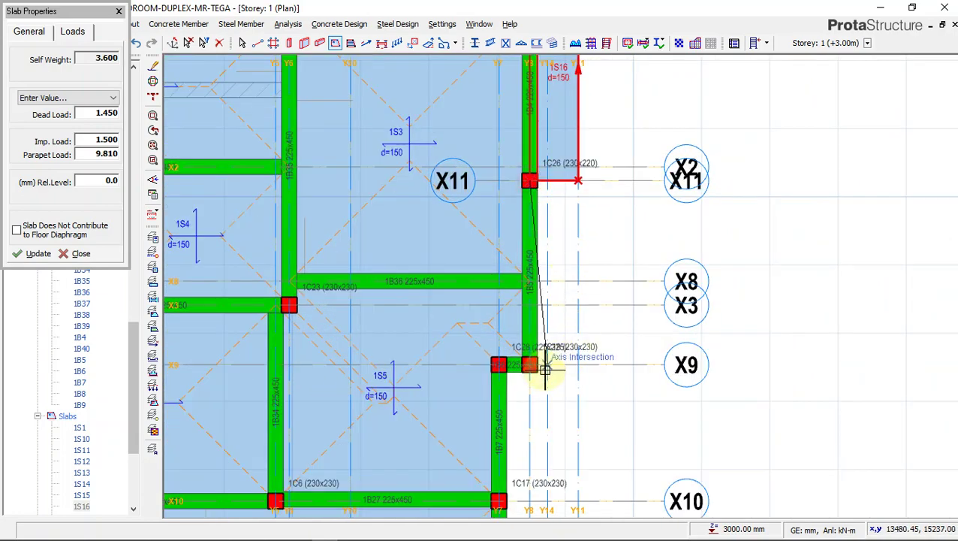
{"action": "scroll", "coordinate": [530, 365], "scroll_direction": "up", "scroll_amount": 2}
{"action": "left_click", "coordinate": [530, 362]}
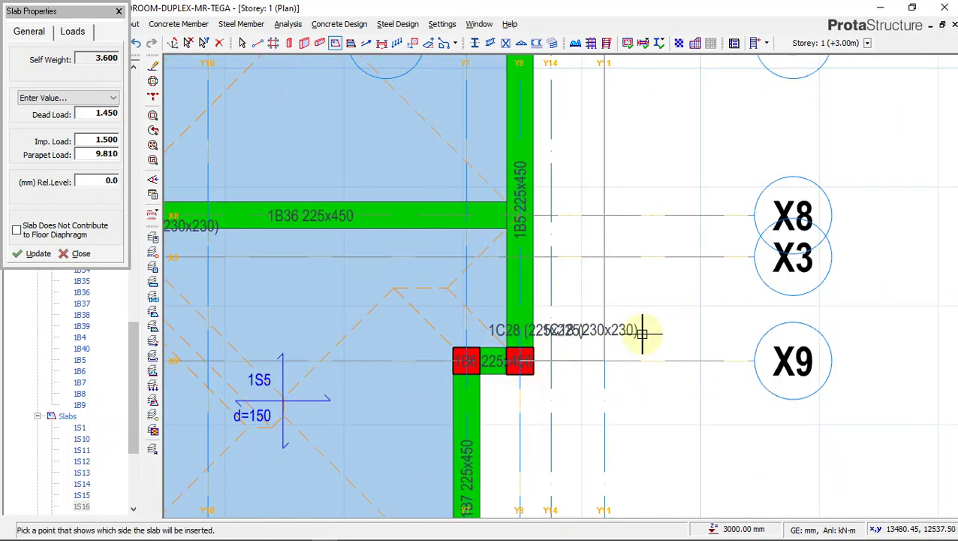
{"action": "scroll", "coordinate": [593, 300], "scroll_direction": "down", "scroll_amount": 4}
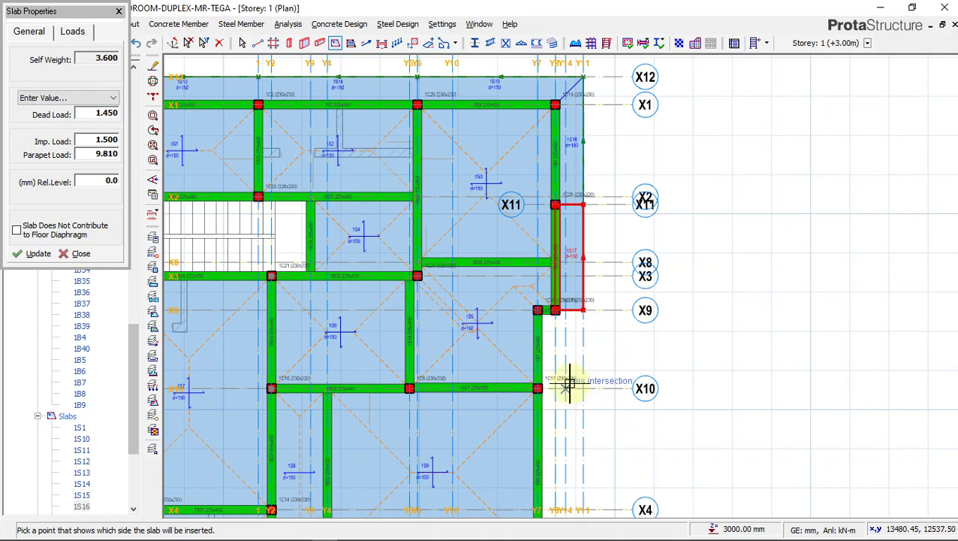
- Check in AutoCAD how the 600 mm outline runs past the wall offset near axis X9, and return to ProtaStructure
{"action": "scroll", "coordinate": [568, 376], "scroll_direction": "up", "scroll_amount": 3}
{"action": "scroll", "coordinate": [566, 363], "scroll_direction": "up", "scroll_amount": 2}
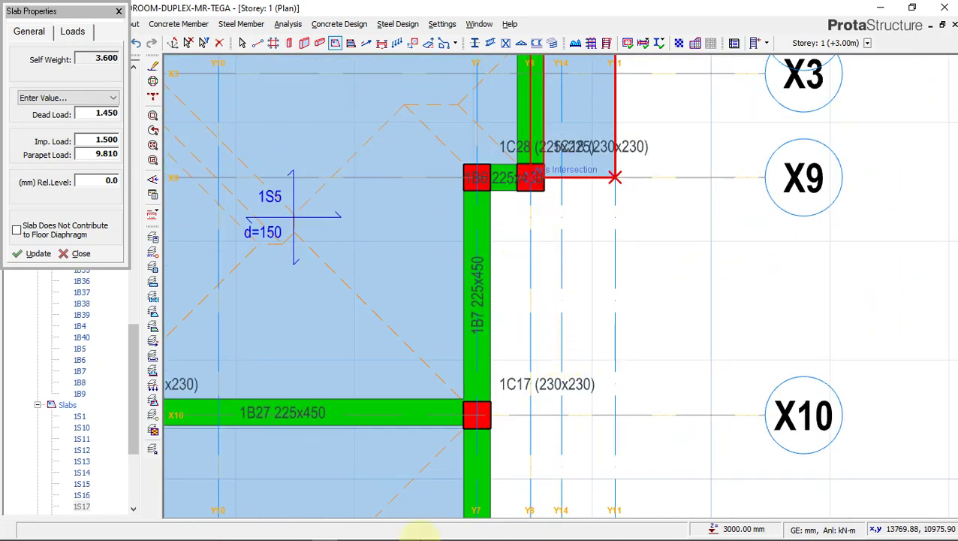
{"action": "left_click", "coordinate": [272, 530]}
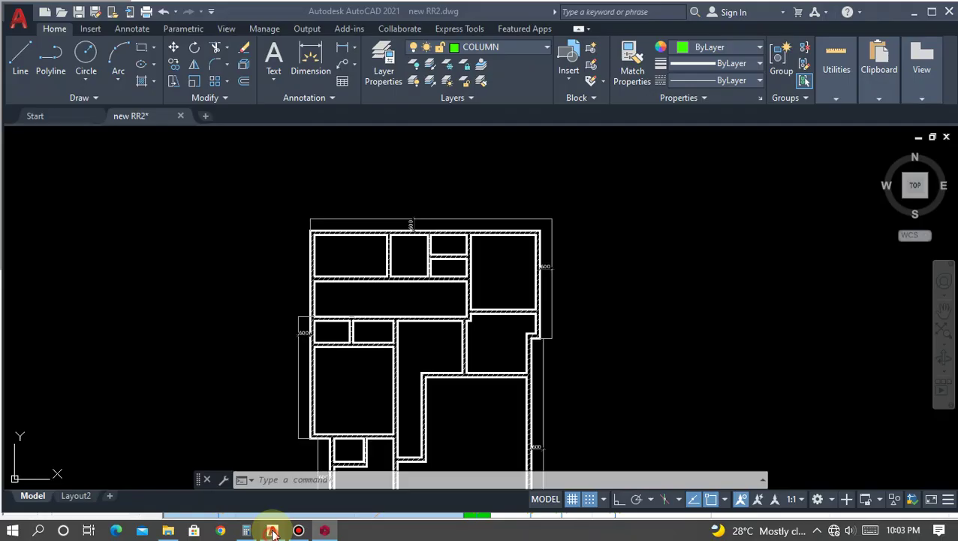
{"action": "scroll", "coordinate": [563, 192], "scroll_direction": "down", "scroll_amount": 2}
{"action": "scroll", "coordinate": [559, 356], "scroll_direction": "up", "scroll_amount": 4}
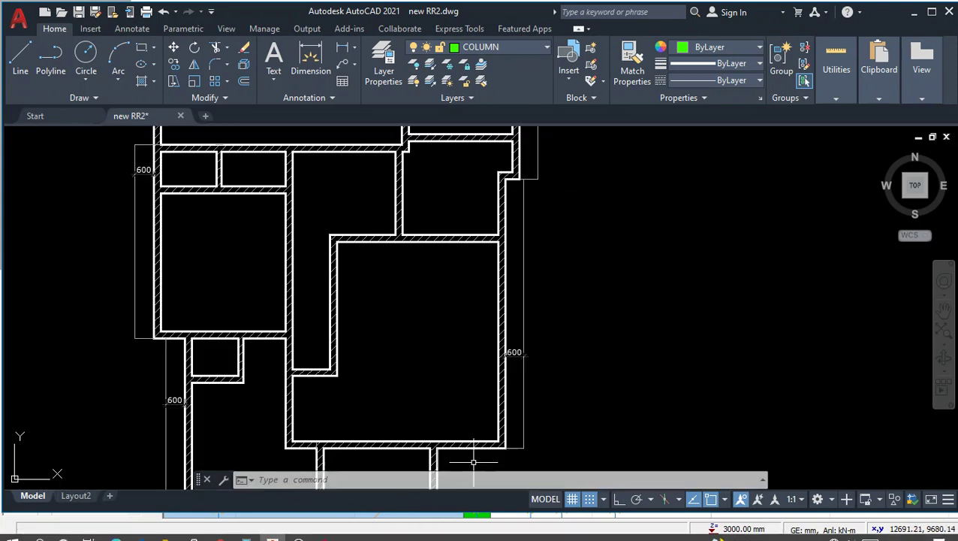
{"action": "left_click", "coordinate": [325, 530]}
- Return to ProtaStructure and add cantilever slabs with the 9.81 kN/m parapet load on the outer sides of beams 1B6 and 1B7
{"action": "scroll", "coordinate": [492, 178], "scroll_direction": "up", "scroll_amount": 1}
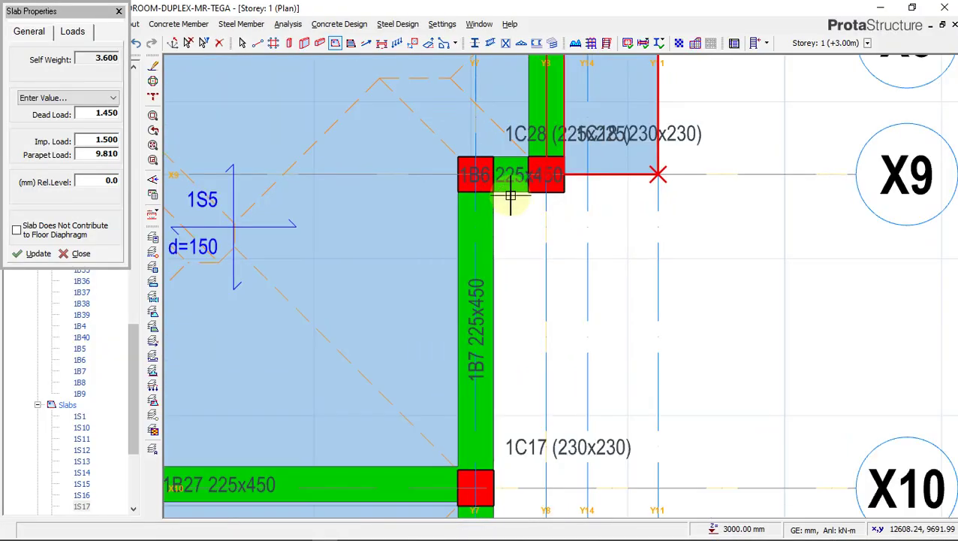
{"action": "scroll", "coordinate": [525, 184], "scroll_direction": "up", "scroll_amount": 1}
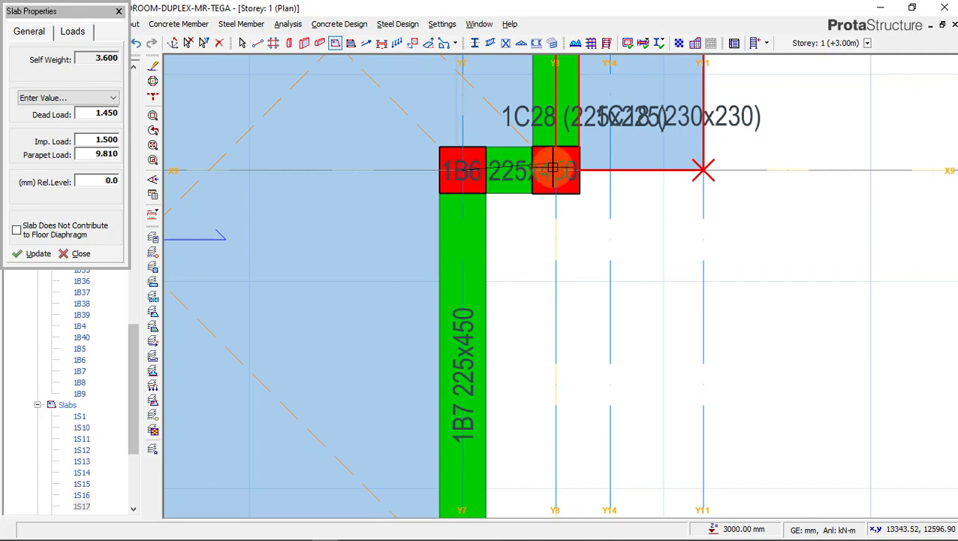
{"action": "left_click", "coordinate": [565, 173]}
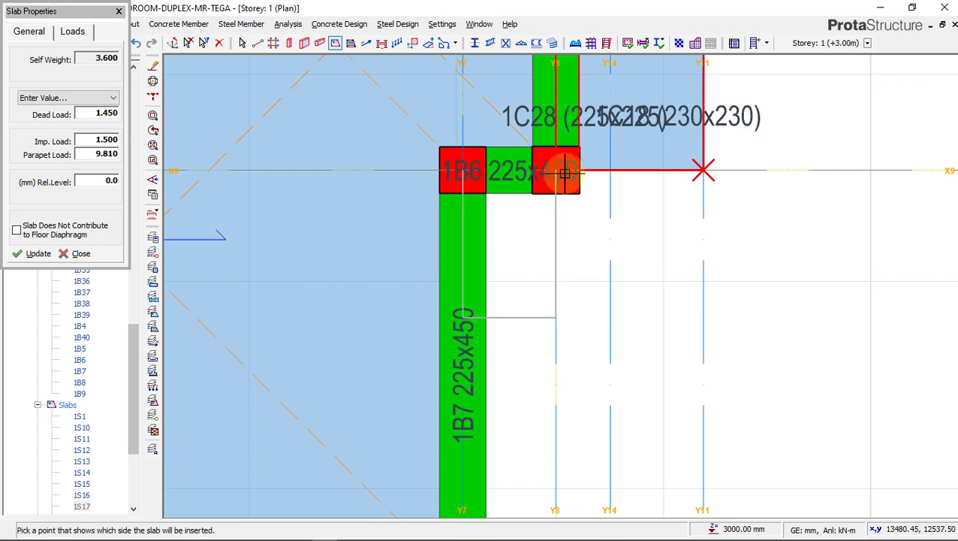
{"action": "left_click", "coordinate": [596, 254]}
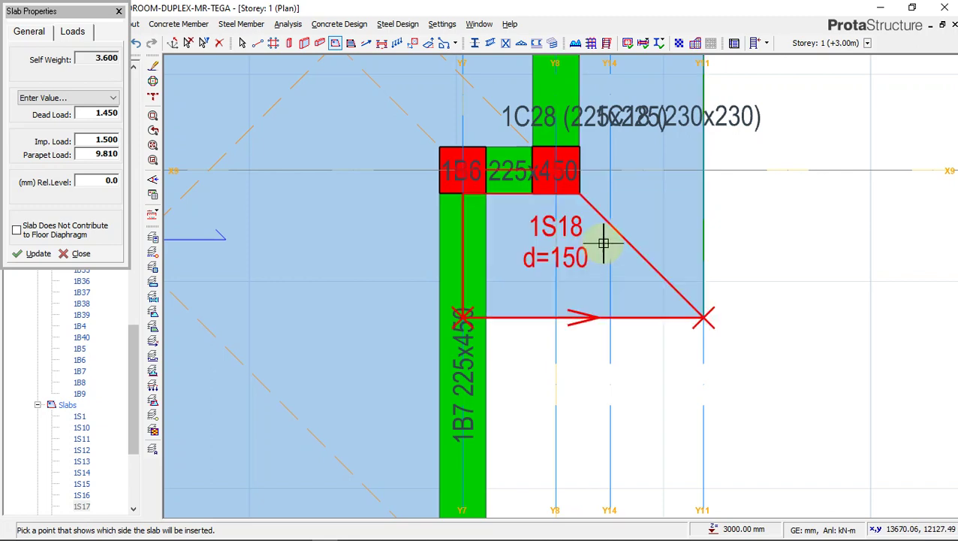
{"action": "scroll", "coordinate": [602, 139], "scroll_direction": "down", "scroll_amount": 2}
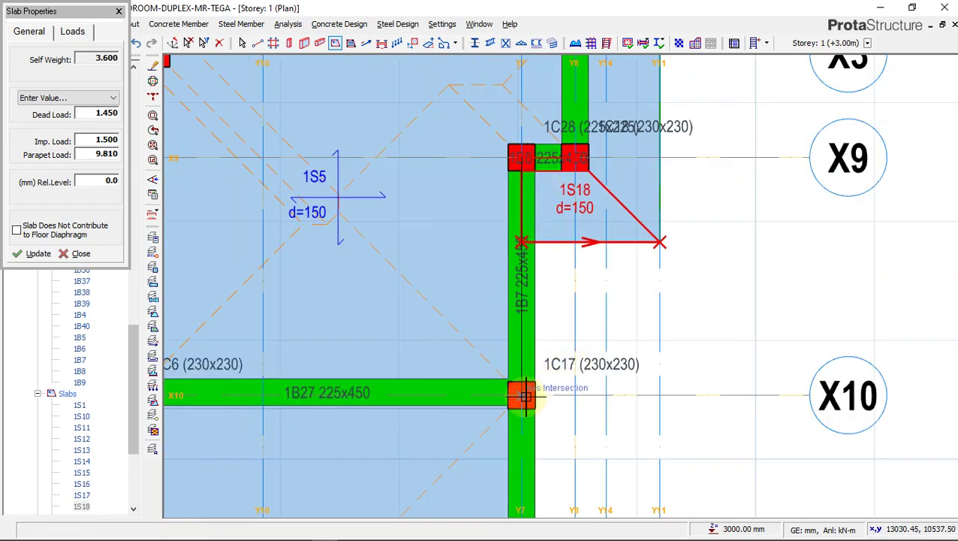
{"action": "left_click", "coordinate": [526, 397]}
{"action": "left_click", "coordinate": [603, 282]}
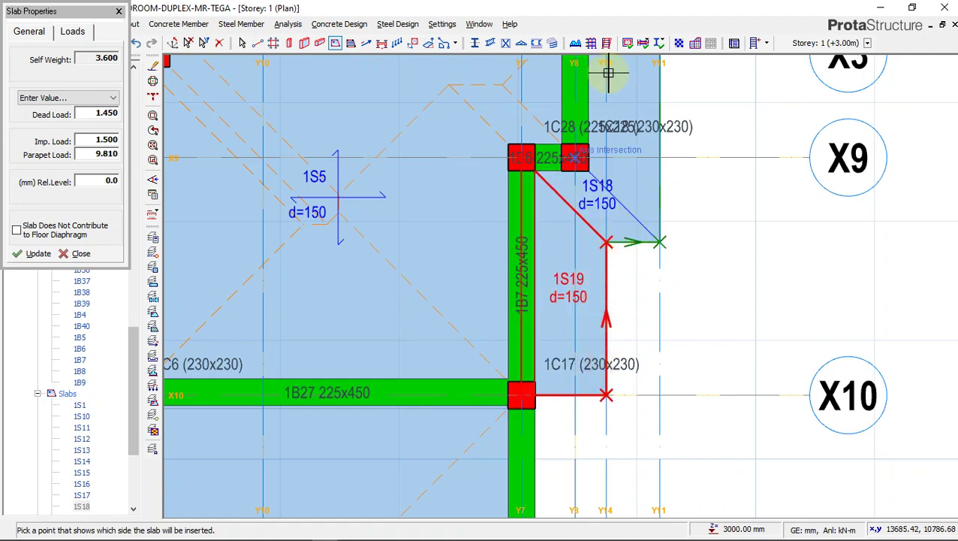
- Add a cantilever slab on the outer side of beam 1B8, from column 1C17 to column 1C25
{"action": "scroll", "coordinate": [610, 71], "scroll_direction": "down", "scroll_amount": 2}
{"action": "scroll", "coordinate": [570, 376], "scroll_direction": "up", "scroll_amount": 1}
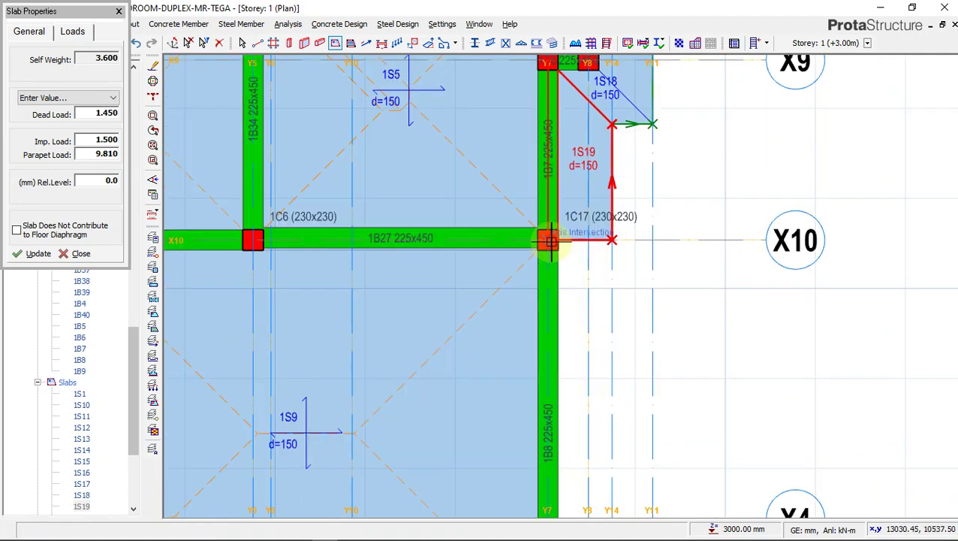
{"action": "left_click", "coordinate": [552, 241]}
{"action": "scroll", "coordinate": [569, 241], "scroll_direction": "down", "scroll_amount": 2}
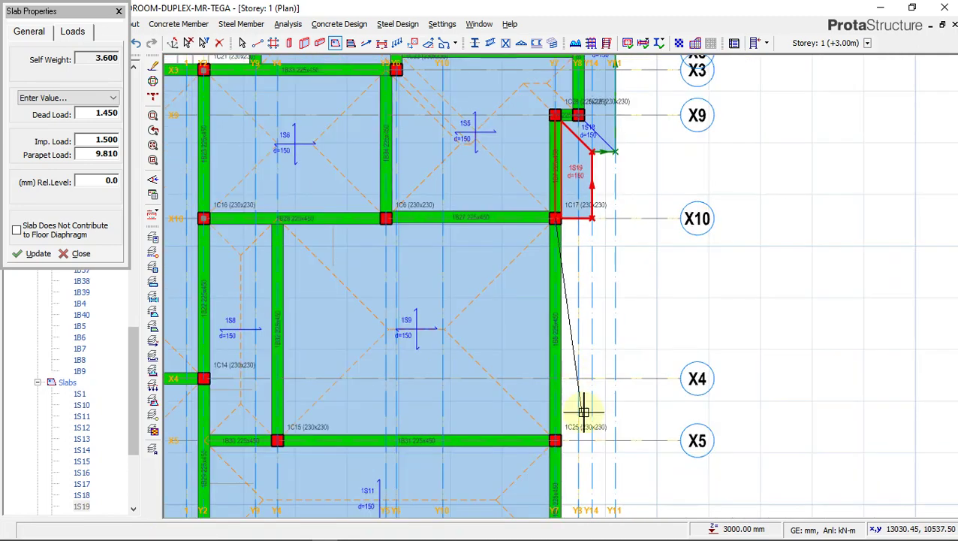
{"action": "left_click", "coordinate": [558, 443]}
{"action": "left_click", "coordinate": [618, 416]}
- Add a cantilever slab on the outer side of beam 1B9, between columns 1C25 and 1C13
{"action": "scroll", "coordinate": [590, 216], "scroll_direction": "down", "scroll_amount": 2}
{"action": "scroll", "coordinate": [641, 374], "scroll_direction": "up", "scroll_amount": 1}
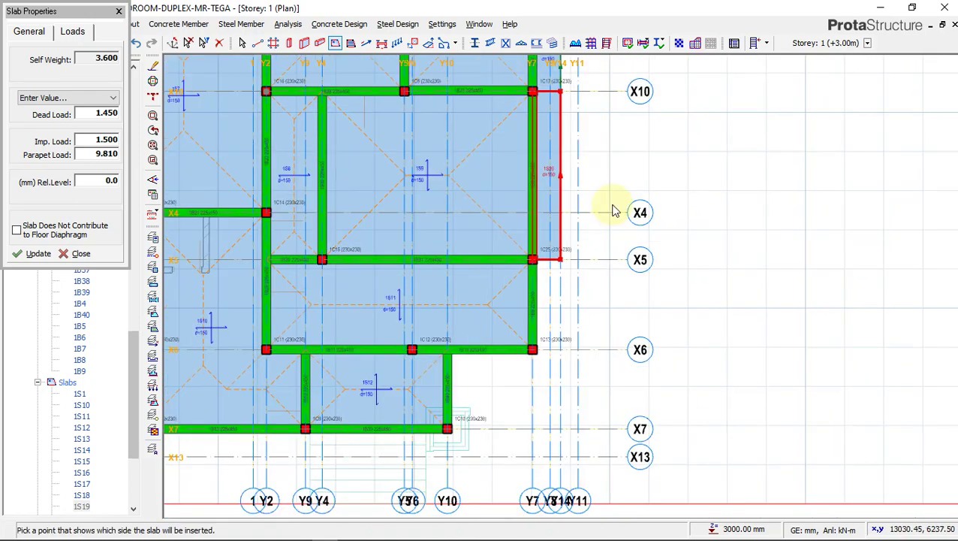
{"action": "scroll", "coordinate": [571, 241], "scroll_direction": "up", "scroll_amount": 3}
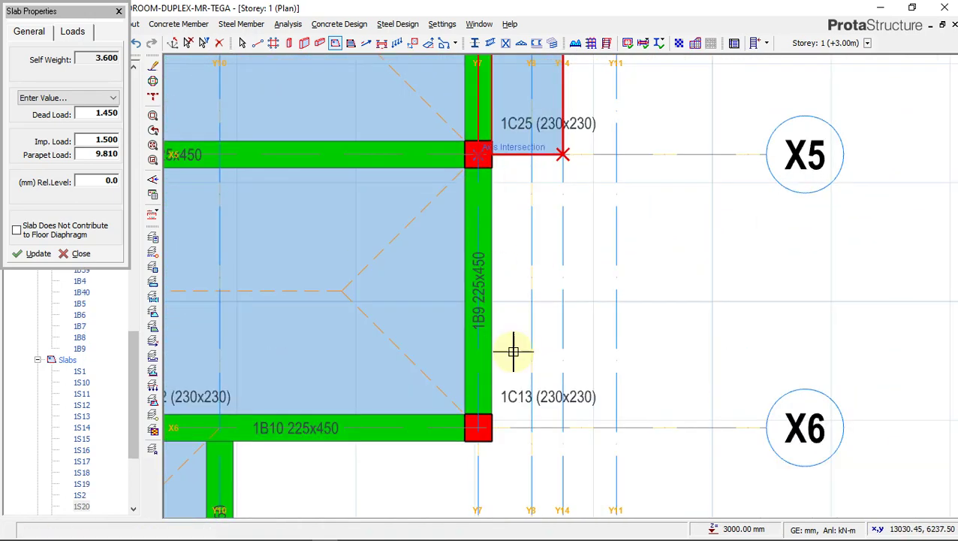
{"action": "left_click", "coordinate": [576, 362]}
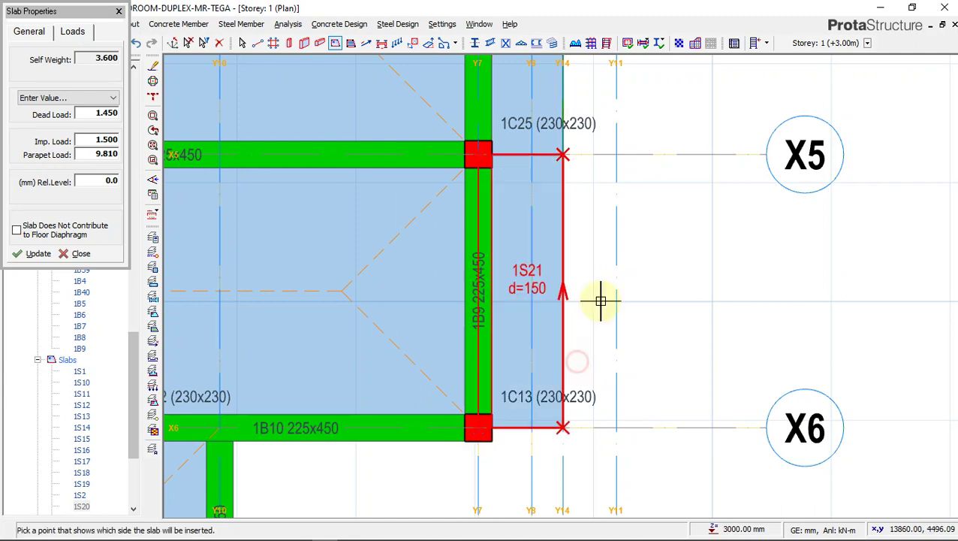
{"action": "scroll", "coordinate": [734, 216], "scroll_direction": "down", "scroll_amount": 3}
{"action": "left_click", "coordinate": [499, 428]}
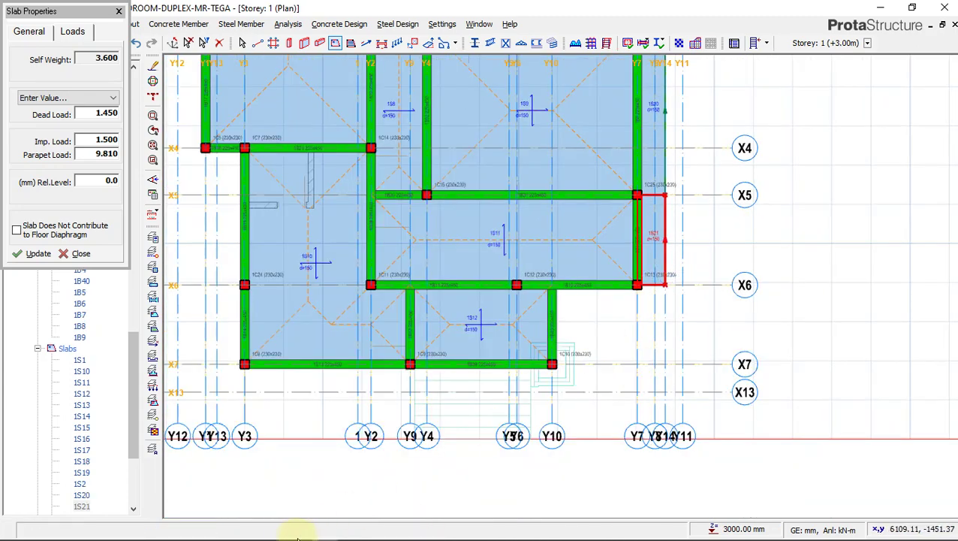
- Compare the slabs placed on the storey plan with the 600 mm outline in AutoCAD, and return to ProtaStructure
{"action": "left_click", "coordinate": [273, 530]}
{"action": "scroll", "coordinate": [606, 207], "scroll_direction": "down", "scroll_amount": 3}
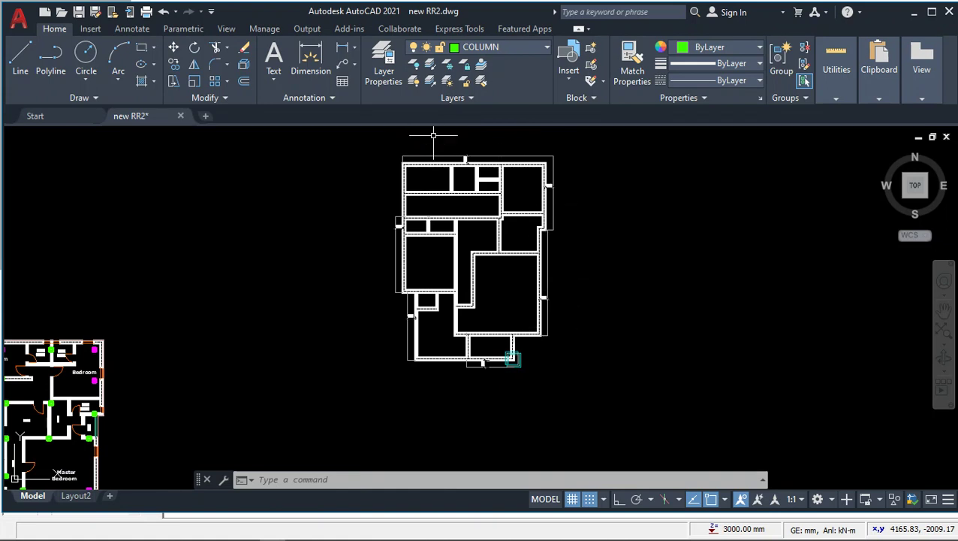
{"action": "left_click", "coordinate": [322, 527]}
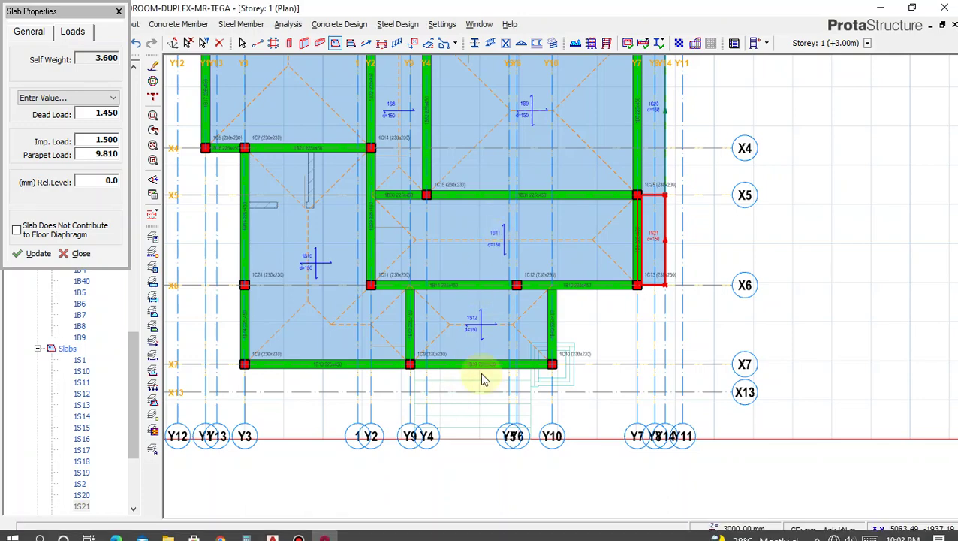
{"action": "scroll", "coordinate": [506, 272], "scroll_direction": "down", "scroll_amount": 2}
{"action": "scroll", "coordinate": [506, 272], "scroll_direction": "down", "scroll_amount": 2}
{"action": "scroll", "coordinate": [440, 189], "scroll_direction": "up", "scroll_amount": 3}
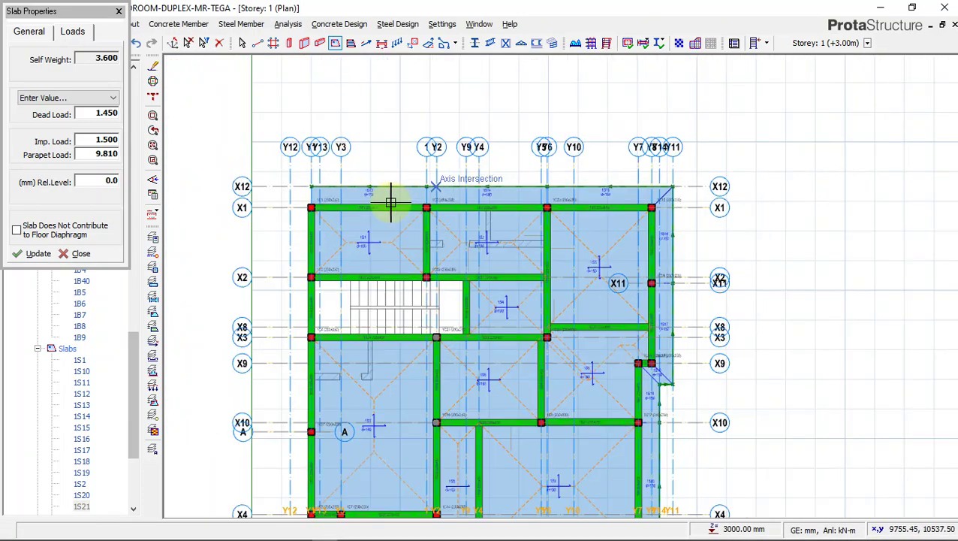
{"action": "scroll", "coordinate": [571, 131], "scroll_direction": "down", "scroll_amount": 1}
{"action": "scroll", "coordinate": [616, 169], "scroll_direction": "up", "scroll_amount": 5}
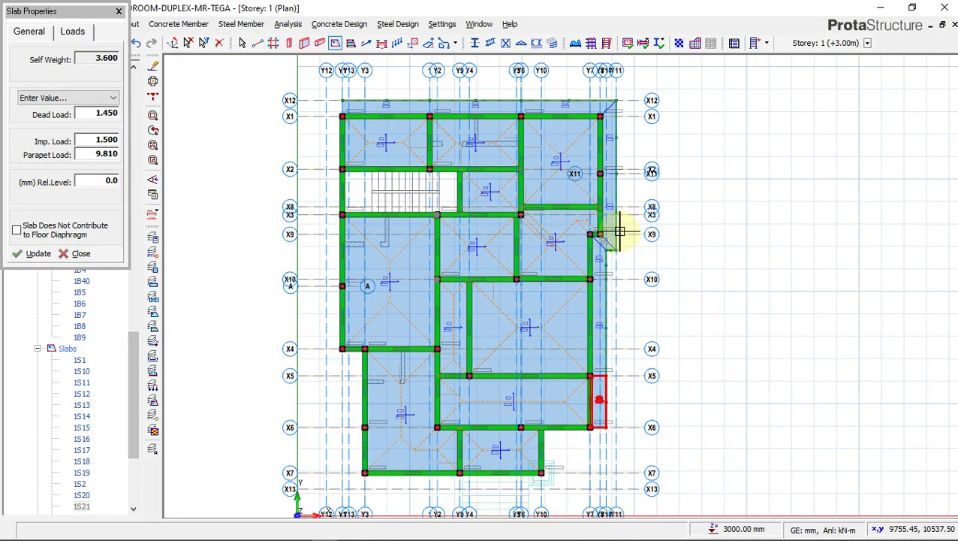
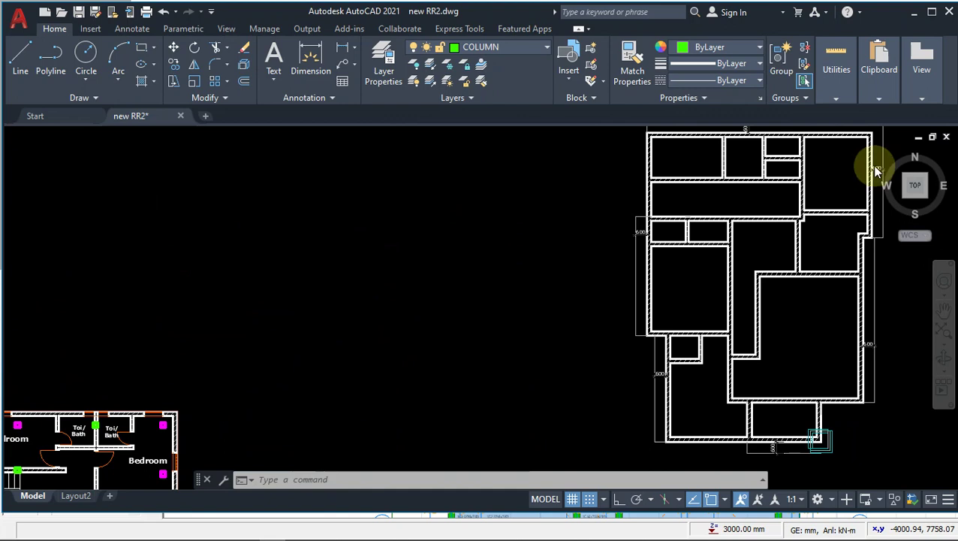
{"action": "right_click", "coordinate": [648, 328]}
{"action": "left_click", "coordinate": [593, 336]}
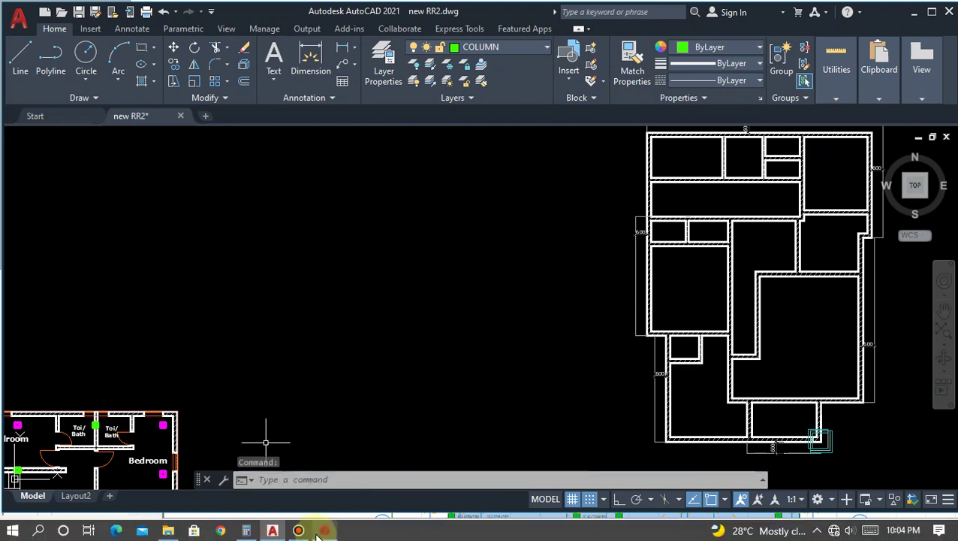
{"action": "left_click", "coordinate": [322, 531]}
- Add cantilever slabs on the outer side of the axis Y1 beams, from column 1C4 to 1C27 and from 1C27 to 1C5
{"action": "scroll", "coordinate": [451, 342], "scroll_direction": "up", "scroll_amount": 5}
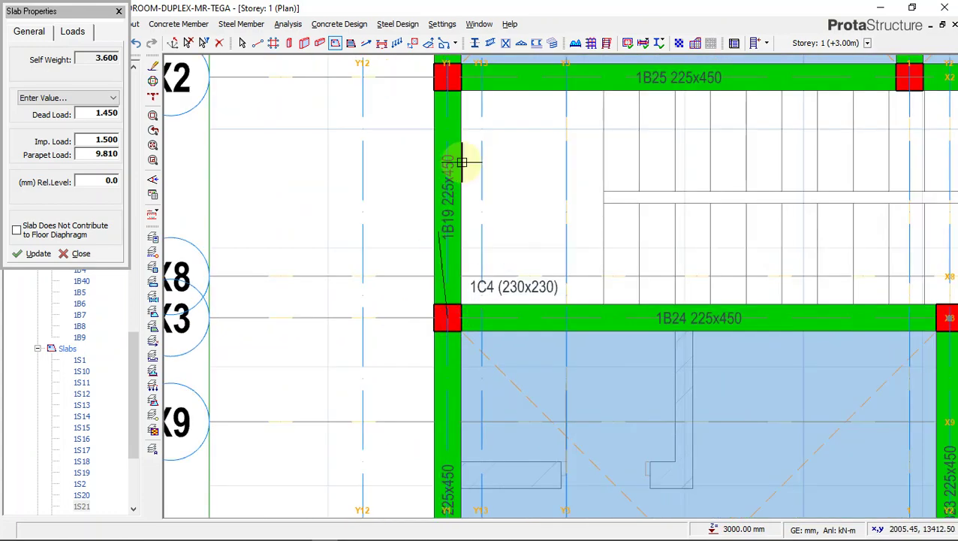
{"action": "scroll", "coordinate": [460, 151], "scroll_direction": "down", "scroll_amount": 4}
{"action": "scroll", "coordinate": [454, 340], "scroll_direction": "up", "scroll_amount": 3}
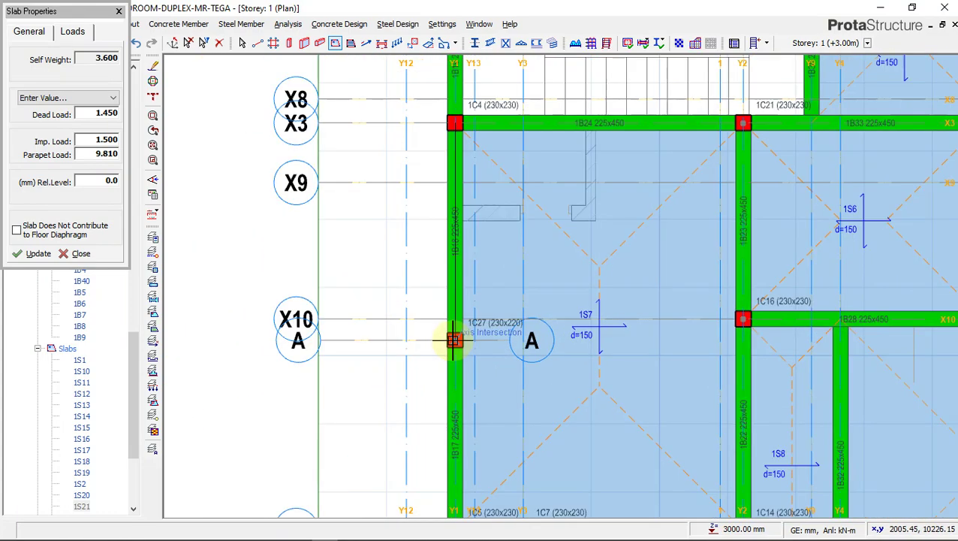
{"action": "scroll", "coordinate": [456, 248], "scroll_direction": "down", "scroll_amount": 2}
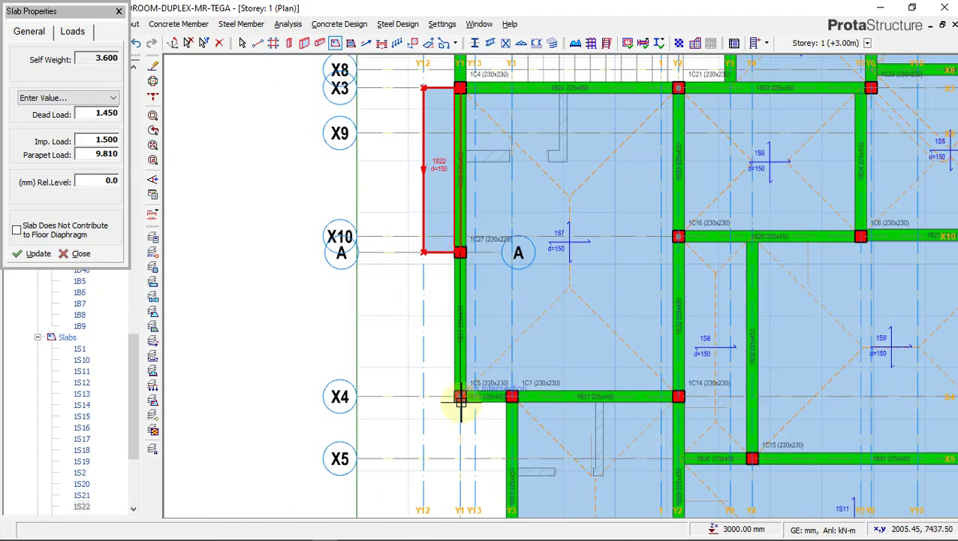
{"action": "left_click", "coordinate": [431, 398]}
{"action": "scroll", "coordinate": [440, 241], "scroll_direction": "down", "scroll_amount": 2}
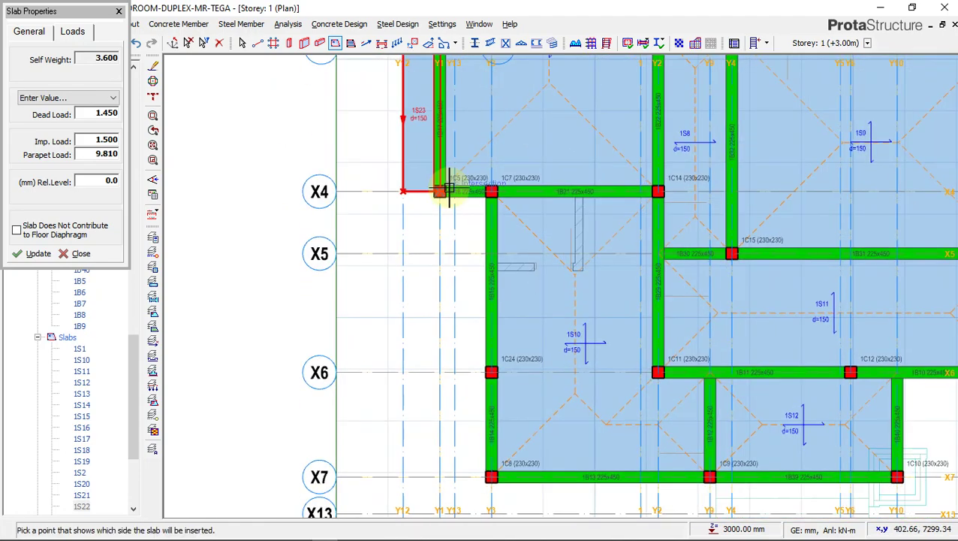
- Add a cantilever slab on the outer side of beam 1B16, between columns 1C5 and 1C7
{"action": "scroll", "coordinate": [488, 184], "scroll_direction": "up", "scroll_amount": 4}
{"action": "left_click", "coordinate": [549, 197]}
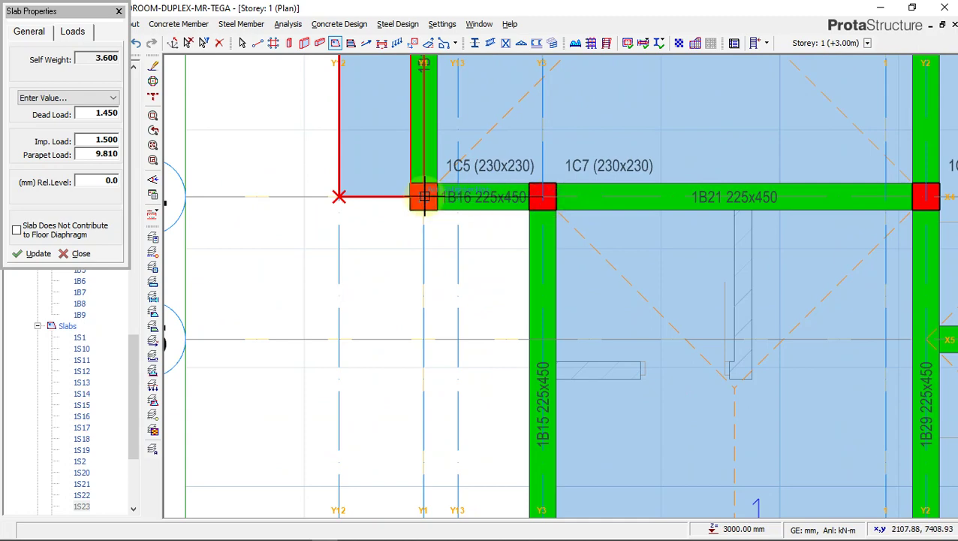
{"action": "left_click", "coordinate": [418, 288]}
- Add a cantilever slab on the outer side of beam 1B15, from column 1C7 to column 1C24
{"action": "scroll", "coordinate": [507, 171], "scroll_direction": "down", "scroll_amount": 2}
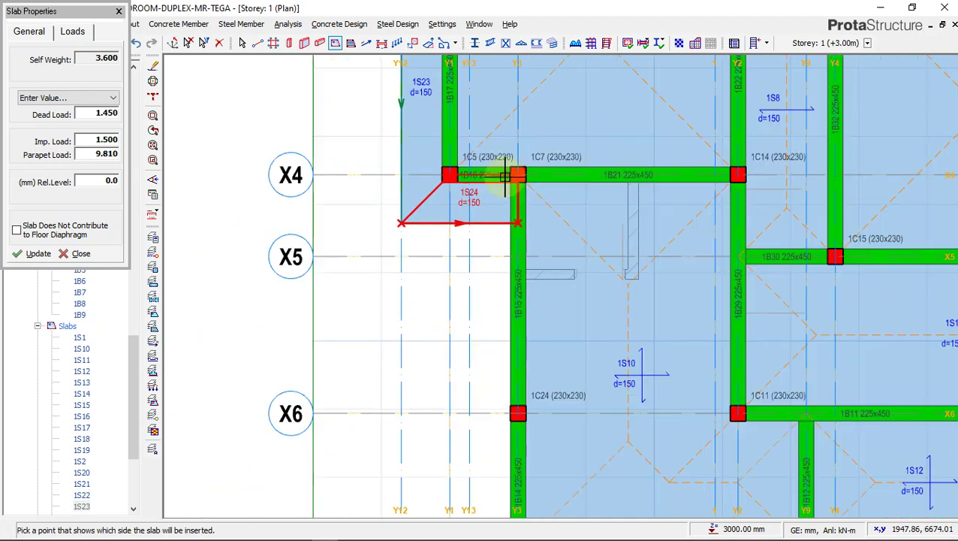
{"action": "scroll", "coordinate": [517, 174], "scroll_direction": "up", "scroll_amount": 2}
{"action": "scroll", "coordinate": [524, 160], "scroll_direction": "down", "scroll_amount": 2}
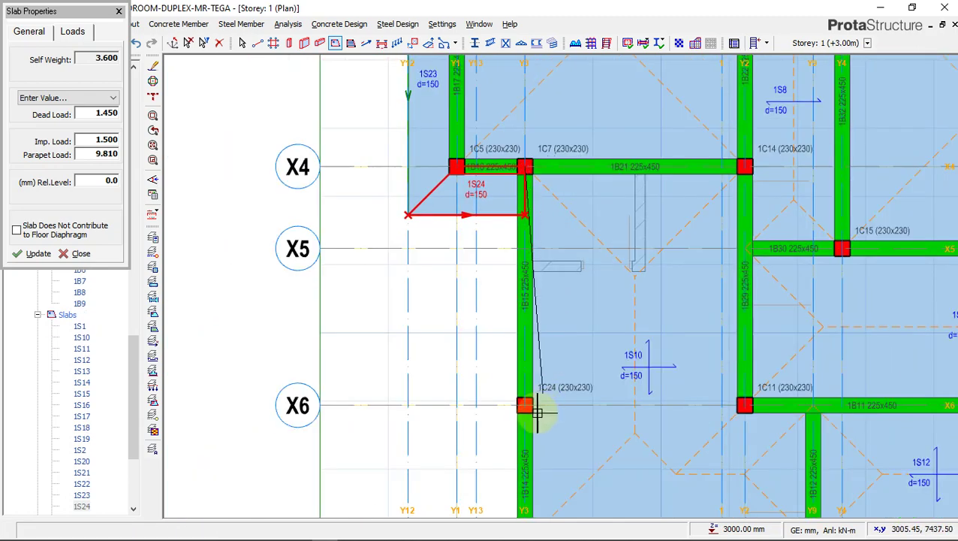
{"action": "left_click", "coordinate": [525, 406]}
{"action": "left_click", "coordinate": [467, 385]}
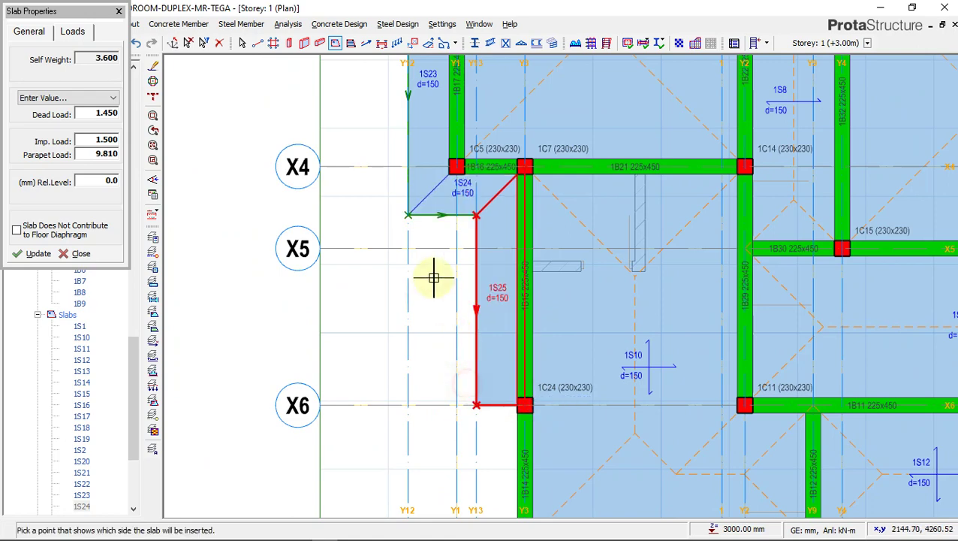
- Check in AutoCAD how far the 600 mm outline extends along the wall on axis Y3, and return to ProtaStructure
{"action": "scroll", "coordinate": [497, 368], "scroll_direction": "down", "scroll_amount": 2}
{"action": "scroll", "coordinate": [456, 406], "scroll_direction": "up", "scroll_amount": 2}
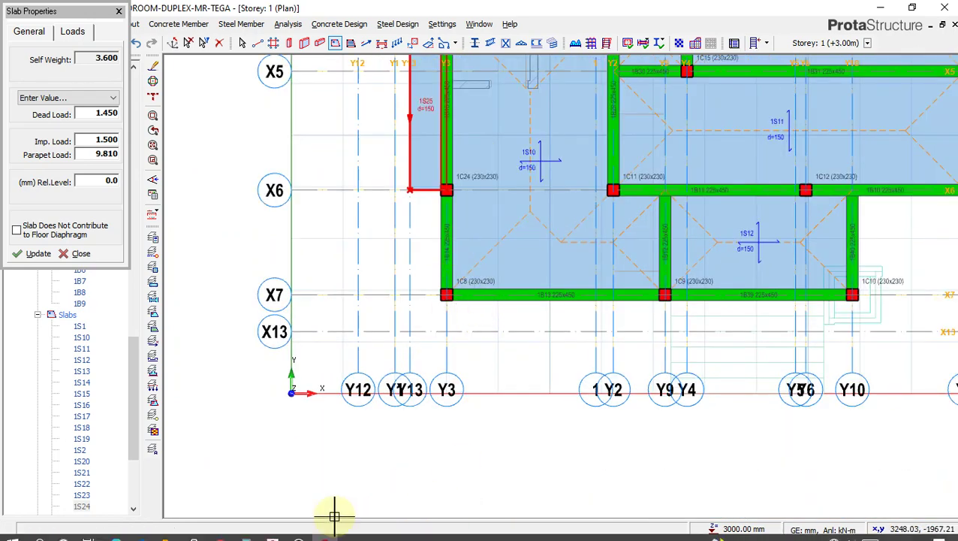
{"action": "left_click", "coordinate": [273, 531]}
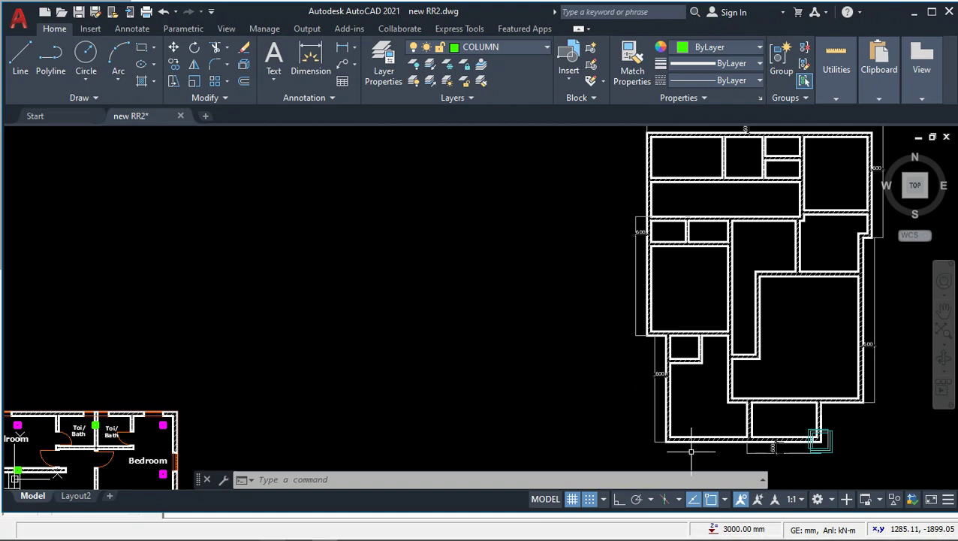
{"action": "scroll", "coordinate": [660, 377], "scroll_direction": "up", "scroll_amount": 4}
{"action": "middle_click_drag", "start_coordinate": [653, 364], "coordinate": [651, 321]}
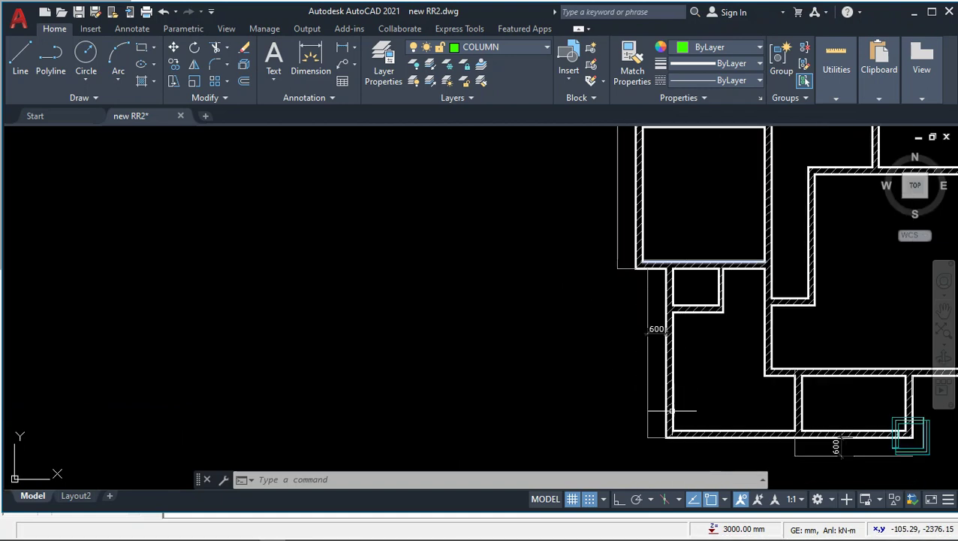
{"action": "left_click", "coordinate": [325, 533]}
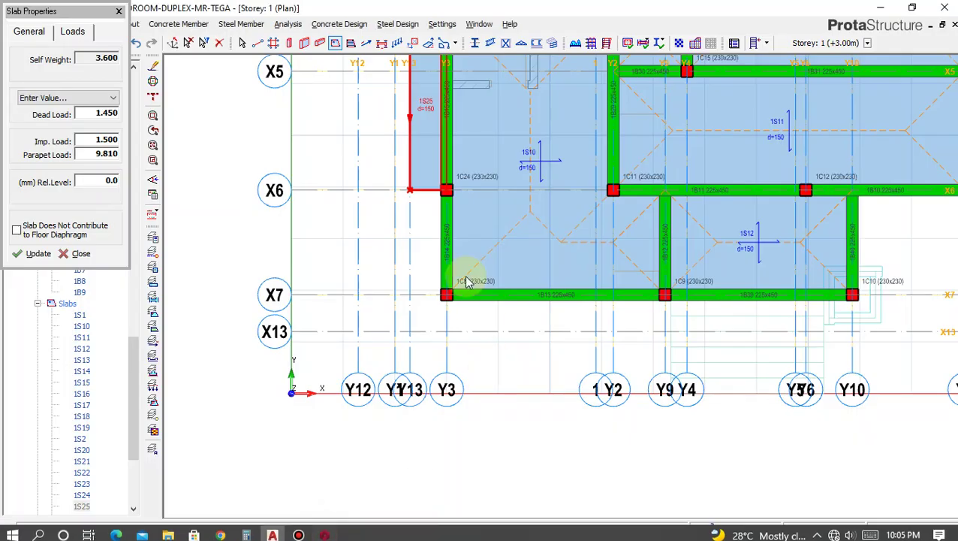
- Add a cantilever slab on the outer side of beam 1B14, from column 1C24 to column 1C8
{"action": "left_click", "coordinate": [446, 191]}
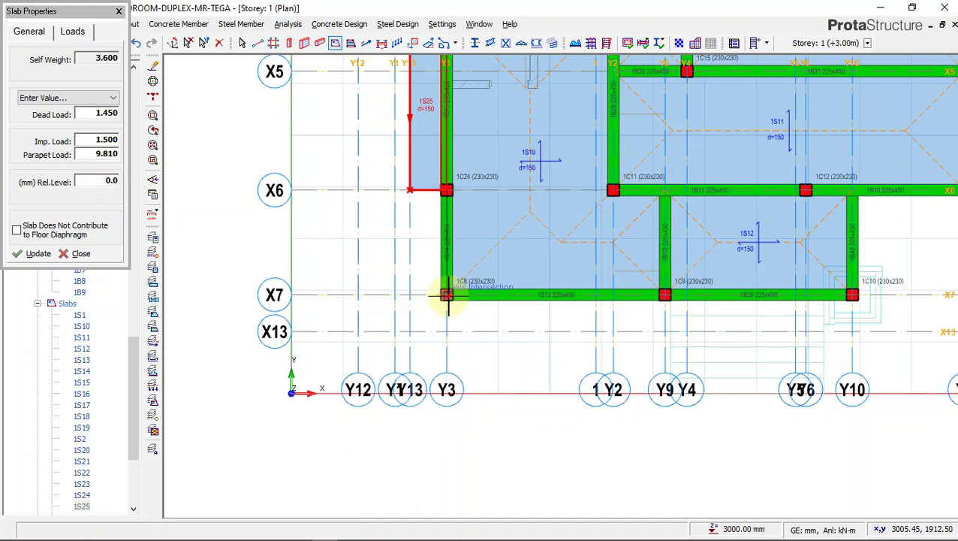
{"action": "left_click", "coordinate": [447, 295]}
{"action": "left_click", "coordinate": [400, 284]}
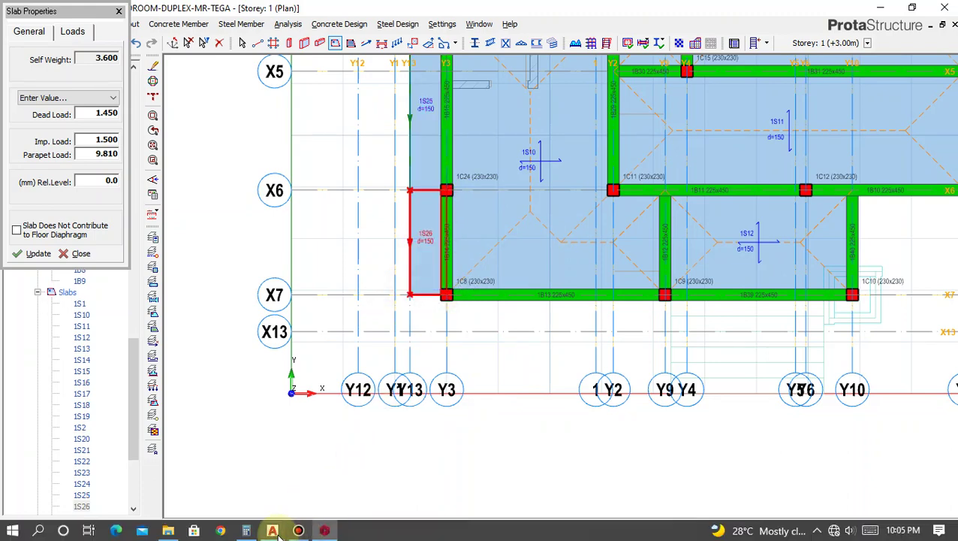
- Examine the remaining 600 mm outline in AutoCAD, and return to ProtaStructure to compare it with the whole storey plan
{"action": "left_click", "coordinate": [272, 530]}
{"action": "scroll", "coordinate": [527, 289], "scroll_direction": "down", "scroll_amount": 3}
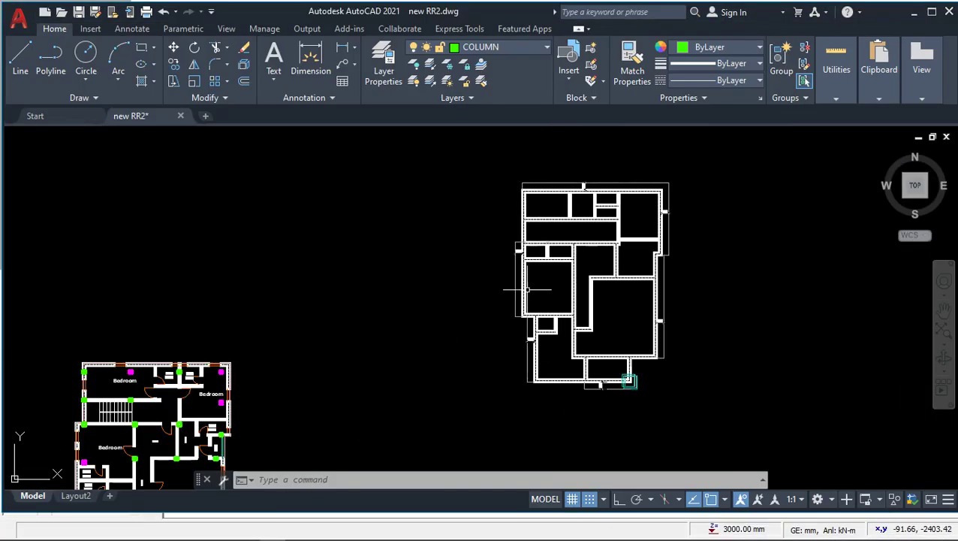
{"action": "scroll", "coordinate": [575, 386], "scroll_direction": "up", "scroll_amount": 2}
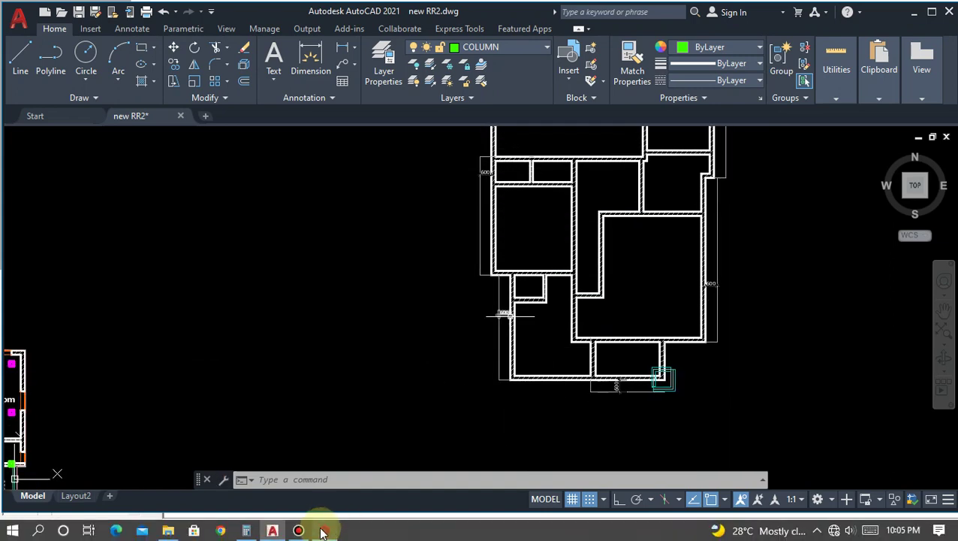
{"action": "left_click", "coordinate": [319, 531]}
{"action": "scroll", "coordinate": [473, 286], "scroll_direction": "down", "scroll_amount": 2}
{"action": "middle_click_drag", "start_coordinate": [453, 123], "coordinate": [464, 268]}
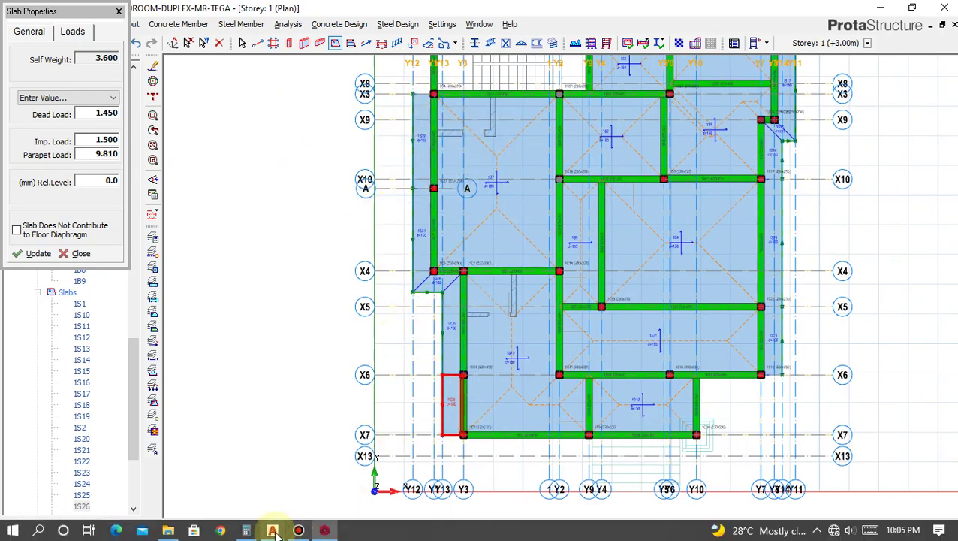
- Check in AutoCAD how far the 600 mm outline extends along the lower porch wall, and return to ProtaStructure
{"action": "left_click", "coordinate": [274, 532]}
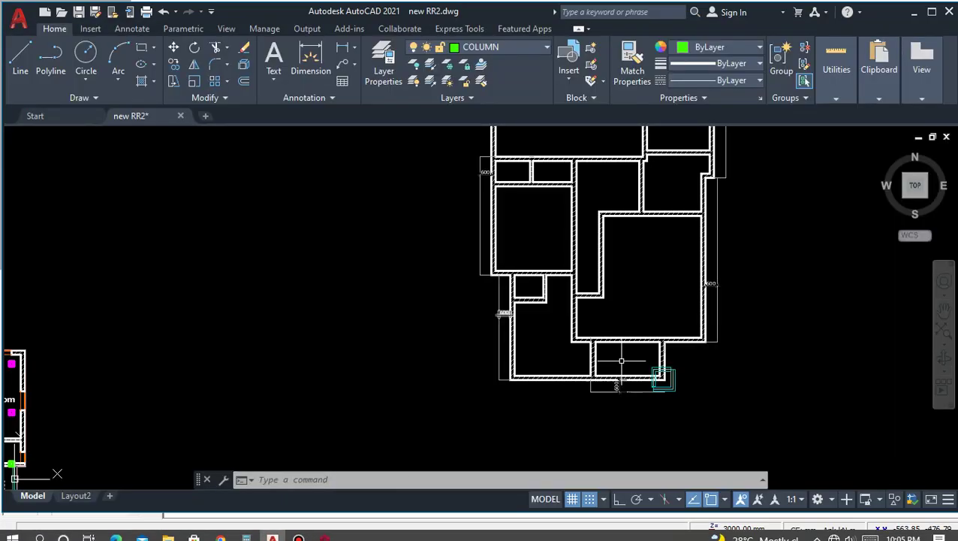
{"action": "scroll", "coordinate": [658, 403], "scroll_direction": "up", "scroll_amount": 5}
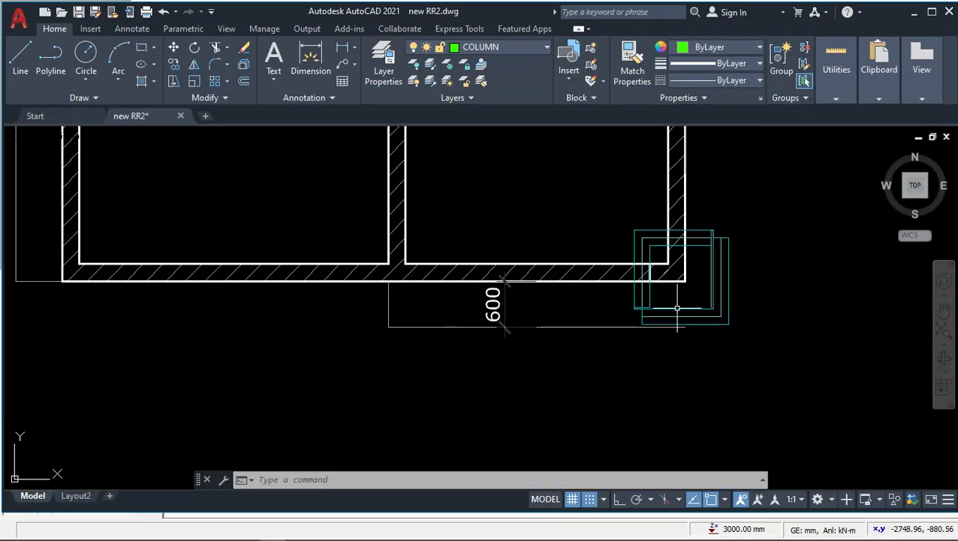
{"action": "scroll", "coordinate": [544, 406], "scroll_direction": "down", "scroll_amount": 2}
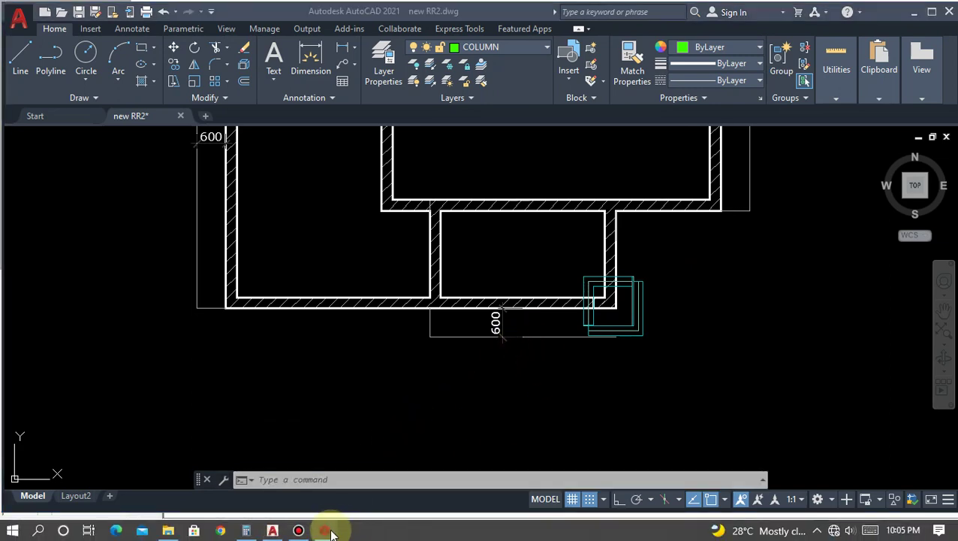
{"action": "left_click", "coordinate": [332, 531]}
- Add a cantilever slab on the outer side of the beam on axis X7, from column 1C9 to column 1C10, and end slab insertion
{"action": "scroll", "coordinate": [669, 454], "scroll_direction": "down", "scroll_amount": 1}
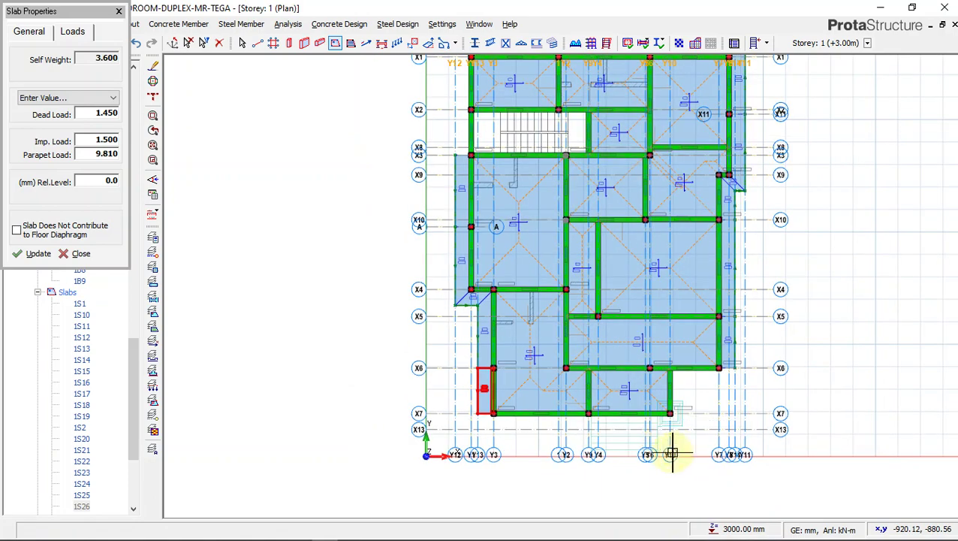
{"action": "scroll", "coordinate": [669, 453], "scroll_direction": "up", "scroll_amount": 4}
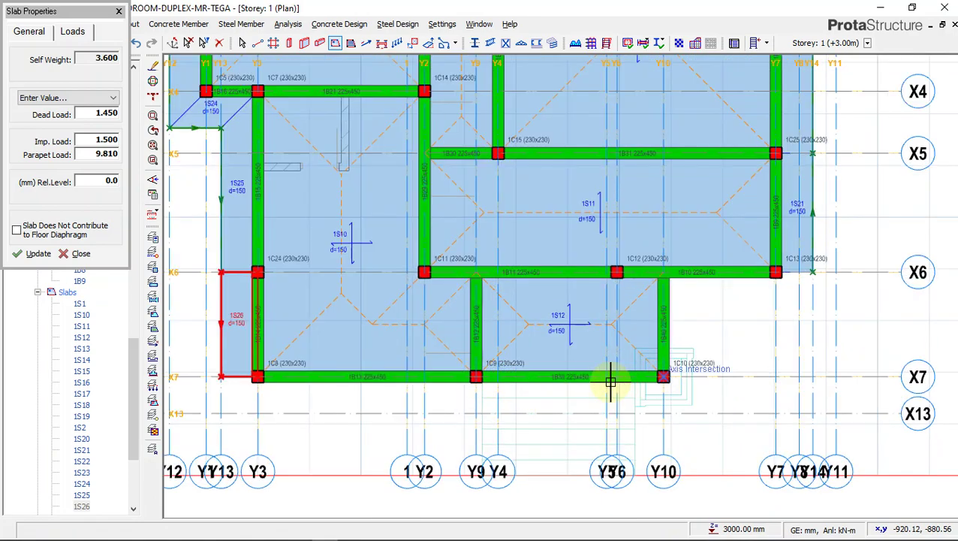
{"action": "scroll", "coordinate": [488, 385], "scroll_direction": "up", "scroll_amount": 1}
{"action": "left_click", "coordinate": [464, 371]}
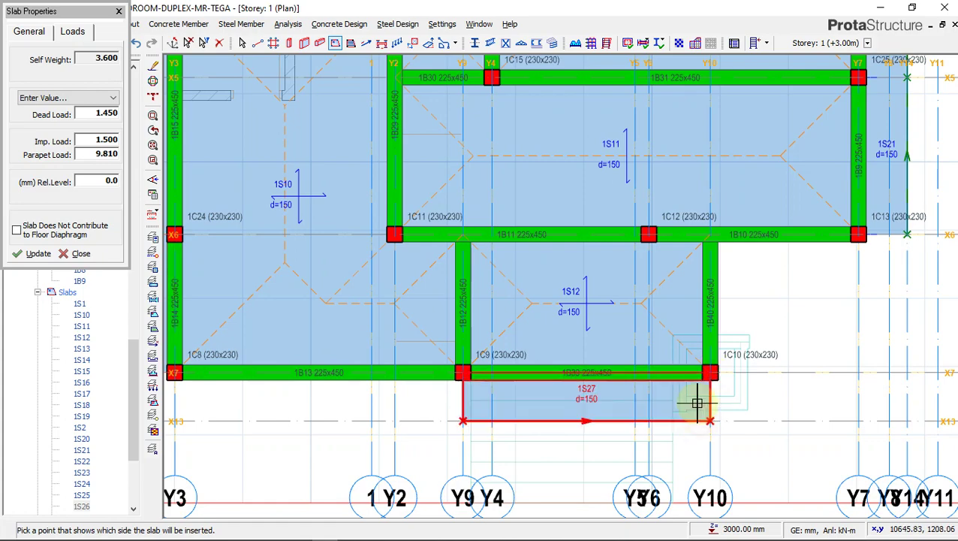
{"action": "scroll", "coordinate": [598, 425], "scroll_direction": "down", "scroll_amount": 5}
{"action": "scroll", "coordinate": [646, 315], "scroll_direction": "up", "scroll_amount": 2}
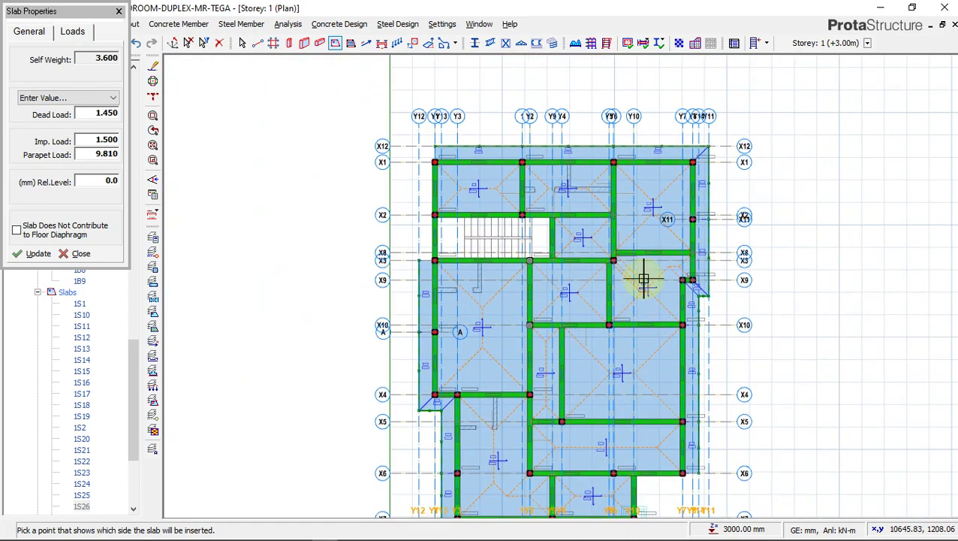
{"action": "key", "text": "Escape"}
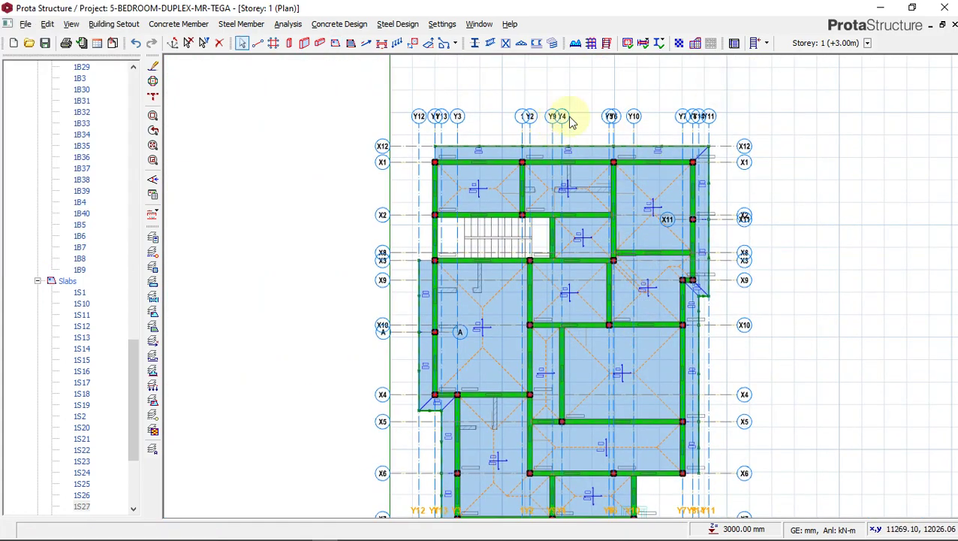
- Switch the Storey 1 view from plan to 3D
{"action": "left_click_drag", "start_coordinate": [138, 372], "coordinate": [105, 179]}
{"action": "right_click", "coordinate": [89, 150]}
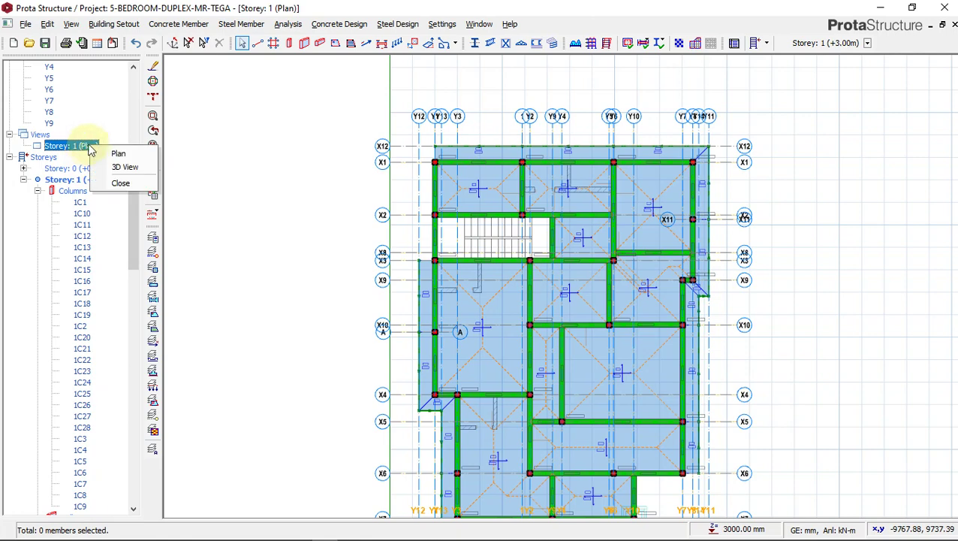
{"action": "left_click", "coordinate": [71, 146]}
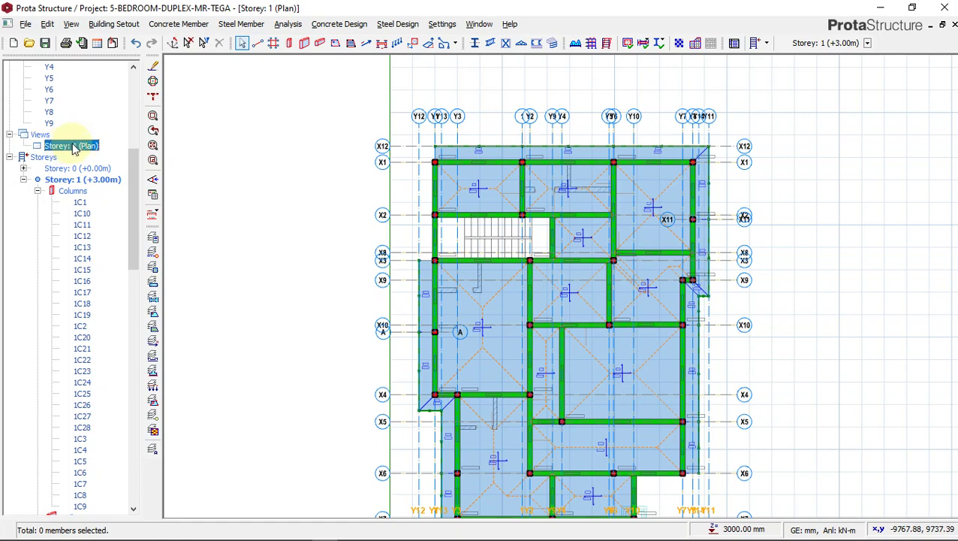
{"action": "right_click", "coordinate": [74, 149]}
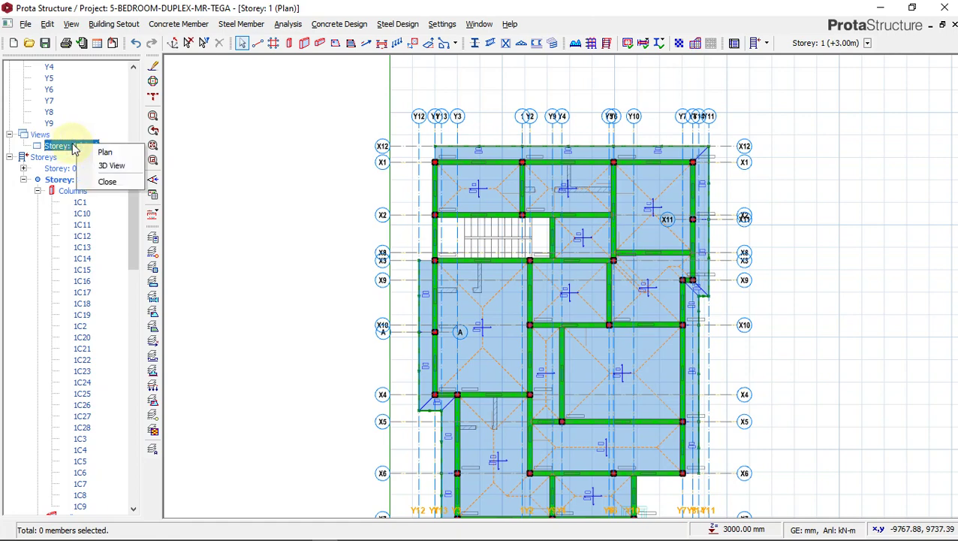
{"action": "left_click", "coordinate": [125, 167]}
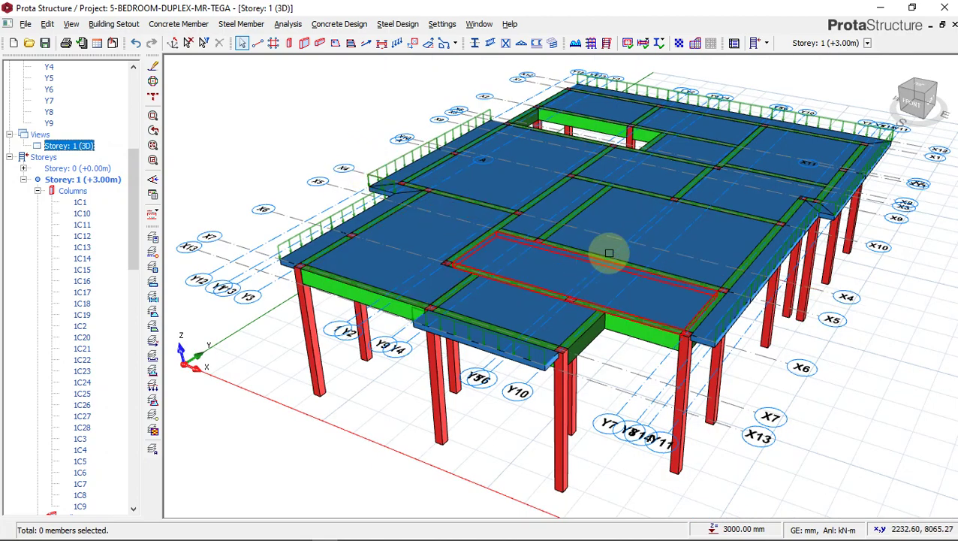
- Examine the cantilever slabs and their parapet loads around all sides of the 3D storey model
{"action": "middle_click_drag", "start_coordinate": [610, 253], "coordinate": [410, 204]}
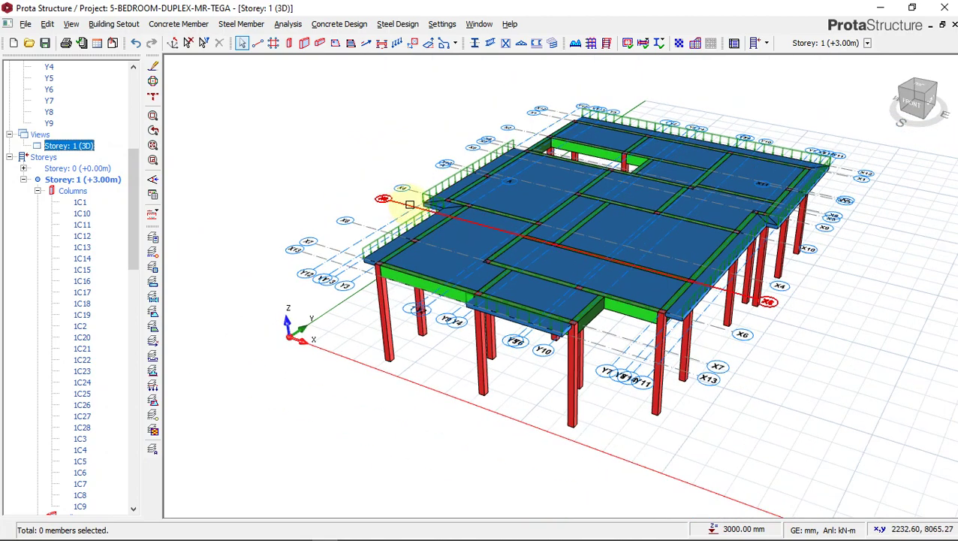
{"action": "scroll", "coordinate": [443, 304], "scroll_direction": "up", "scroll_amount": 5}
{"action": "mouse_move", "coordinate": [479, 325]}
{"action": "middle_mouse_down"}
{"action": "mouse_move", "coordinate": [511, 322]}
{"action": "mouse_move", "coordinate": [499, 263]}
{"action": "mouse_move", "coordinate": [552, 203]}
{"action": "middle_mouse_up"}
{"action": "scroll", "coordinate": [619, 279], "scroll_direction": "up", "scroll_amount": 3}
{"action": "middle_click_drag", "start_coordinate": [618, 278], "coordinate": [642, 313]}
{"action": "scroll", "coordinate": [656, 342], "scroll_direction": "down", "scroll_amount": 3}
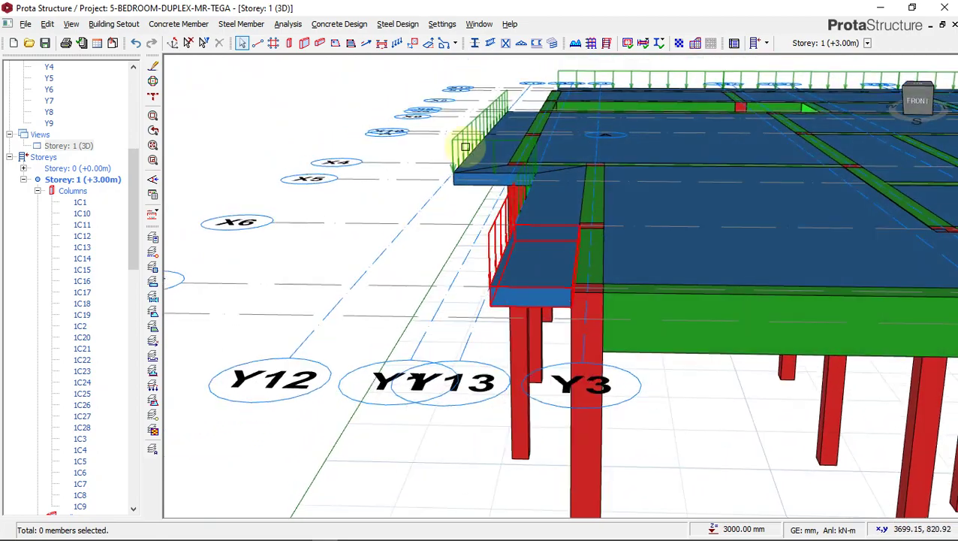
{"action": "scroll", "coordinate": [502, 260], "scroll_direction": "up", "scroll_amount": 2}
{"action": "middle_click_drag", "start_coordinate": [507, 268], "coordinate": [566, 296]}
{"action": "scroll", "coordinate": [541, 346], "scroll_direction": "down", "scroll_amount": 2}
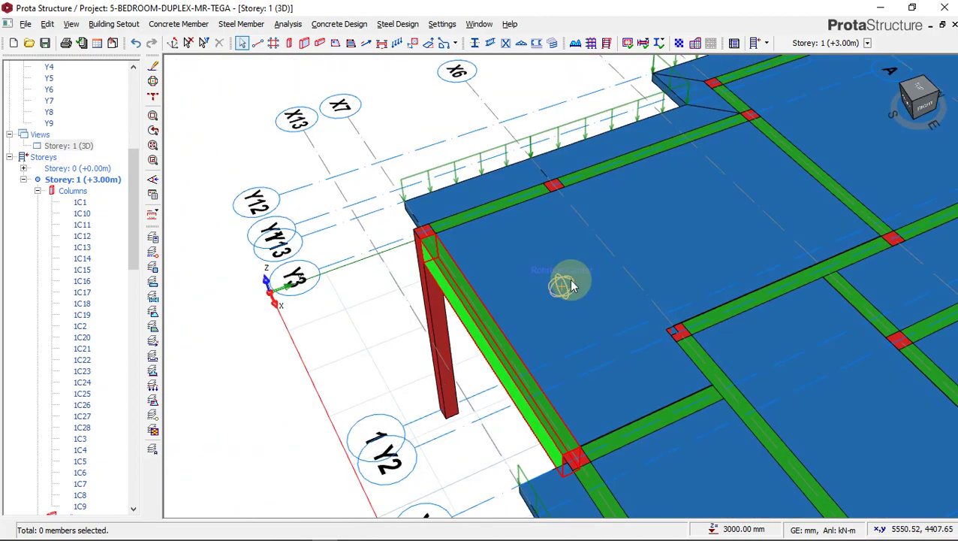
{"action": "middle_click_drag", "start_coordinate": [441, 246], "coordinate": [449, 311]}
{"action": "middle_click_drag", "start_coordinate": [492, 334], "coordinate": [389, 302]}
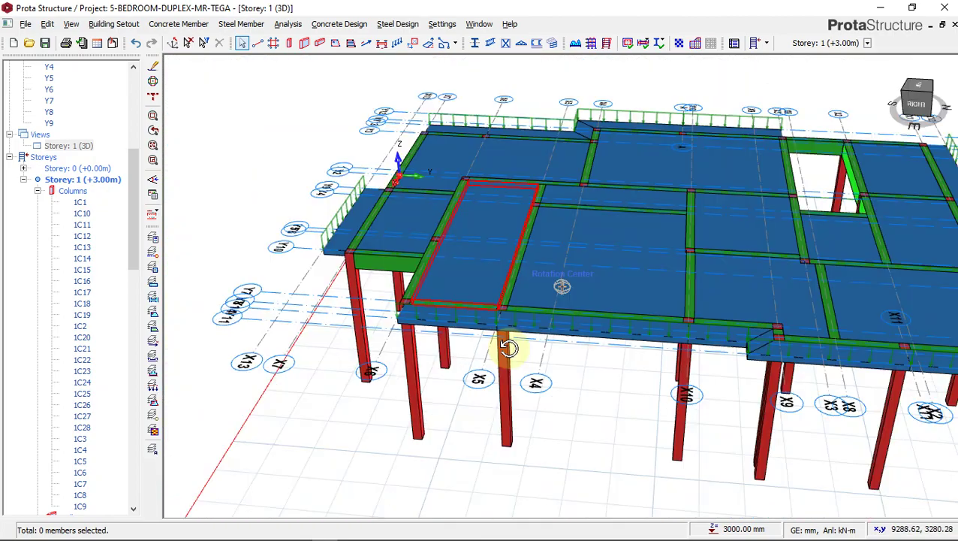
{"action": "middle_click_drag", "start_coordinate": [509, 347], "coordinate": [350, 211]}
{"action": "middle_click_drag", "start_coordinate": [410, 237], "coordinate": [416, 180]}
{"action": "middle_click_drag", "start_coordinate": [380, 234], "coordinate": [399, 196]}
{"action": "middle_click_drag", "start_coordinate": [470, 247], "coordinate": [547, 229]}
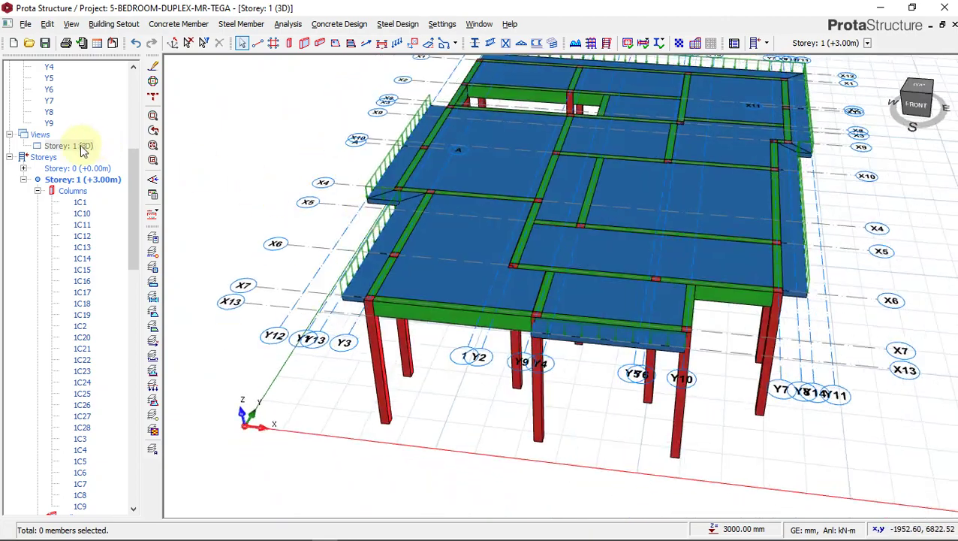
- Return the Storey 1 view to plan
{"action": "right_click", "coordinate": [85, 148]}
{"action": "left_click", "coordinate": [126, 152]}
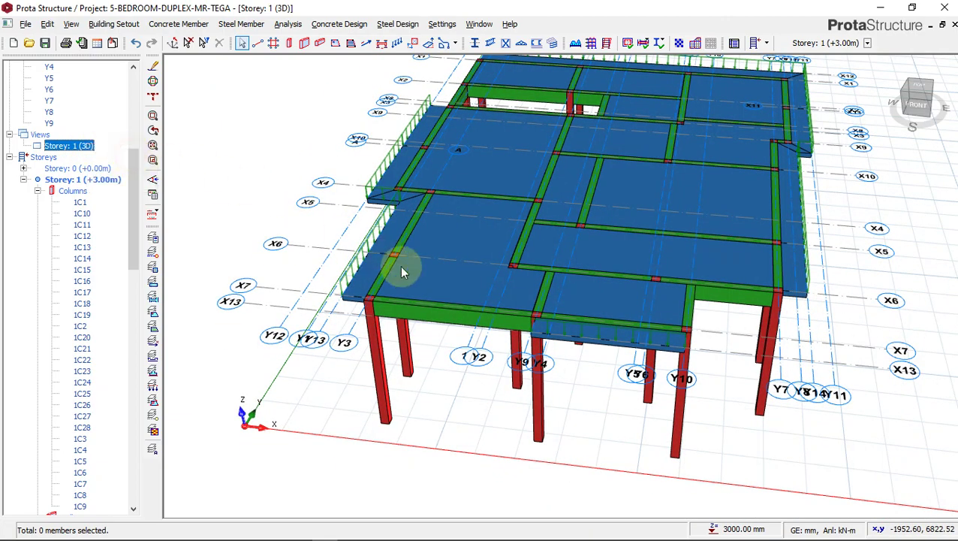
{"action": "scroll", "coordinate": [599, 292], "scroll_direction": "up", "scroll_amount": 2}
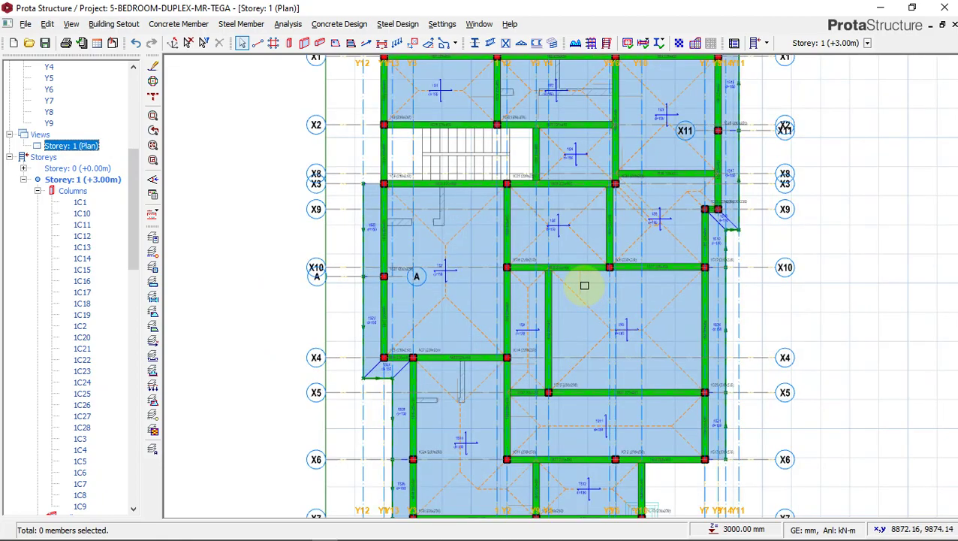